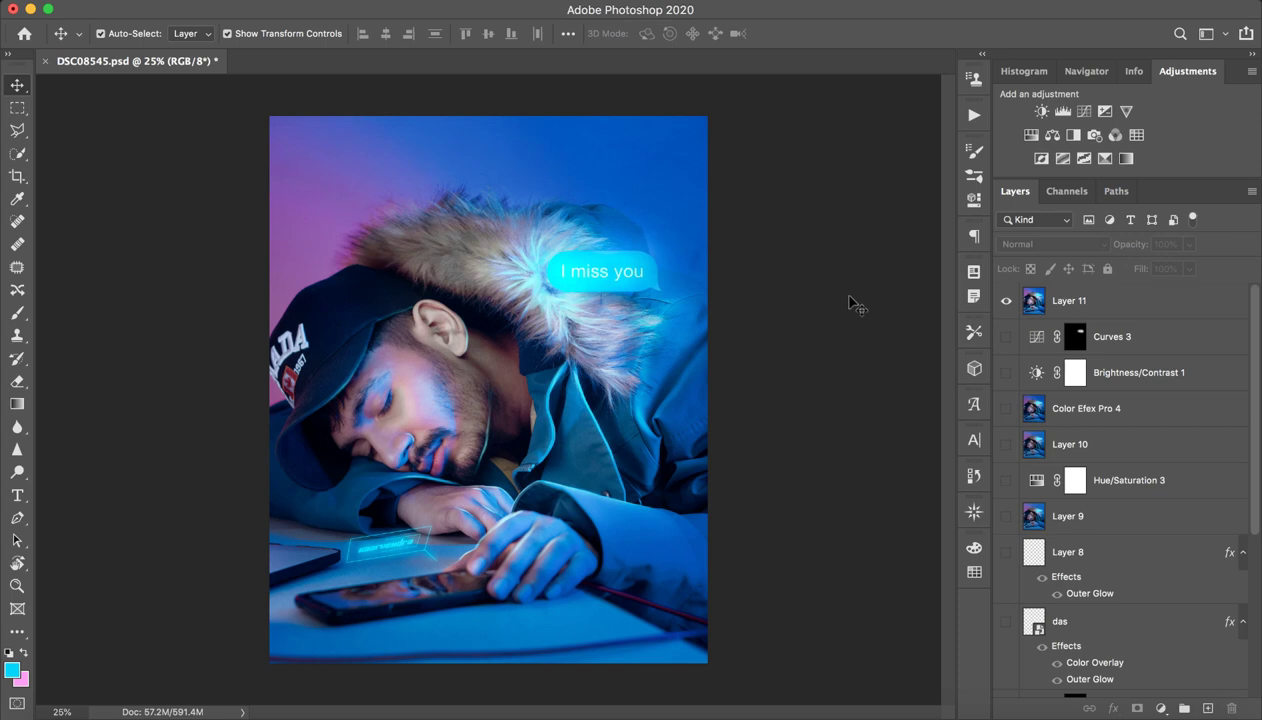
- Show the neon composite full-screen without the interface, fitted to the screen and zoomed in
key("f")
key("f")
key("ctrl+0")
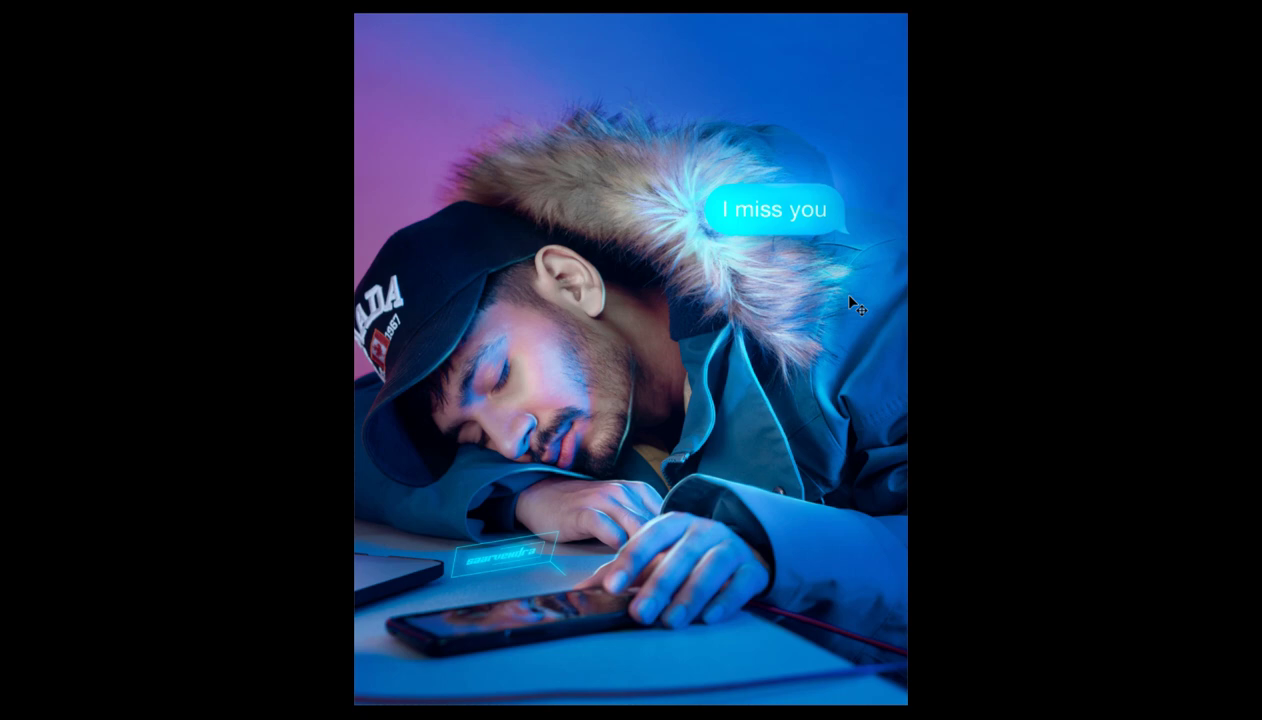
key("ctrl+plus")
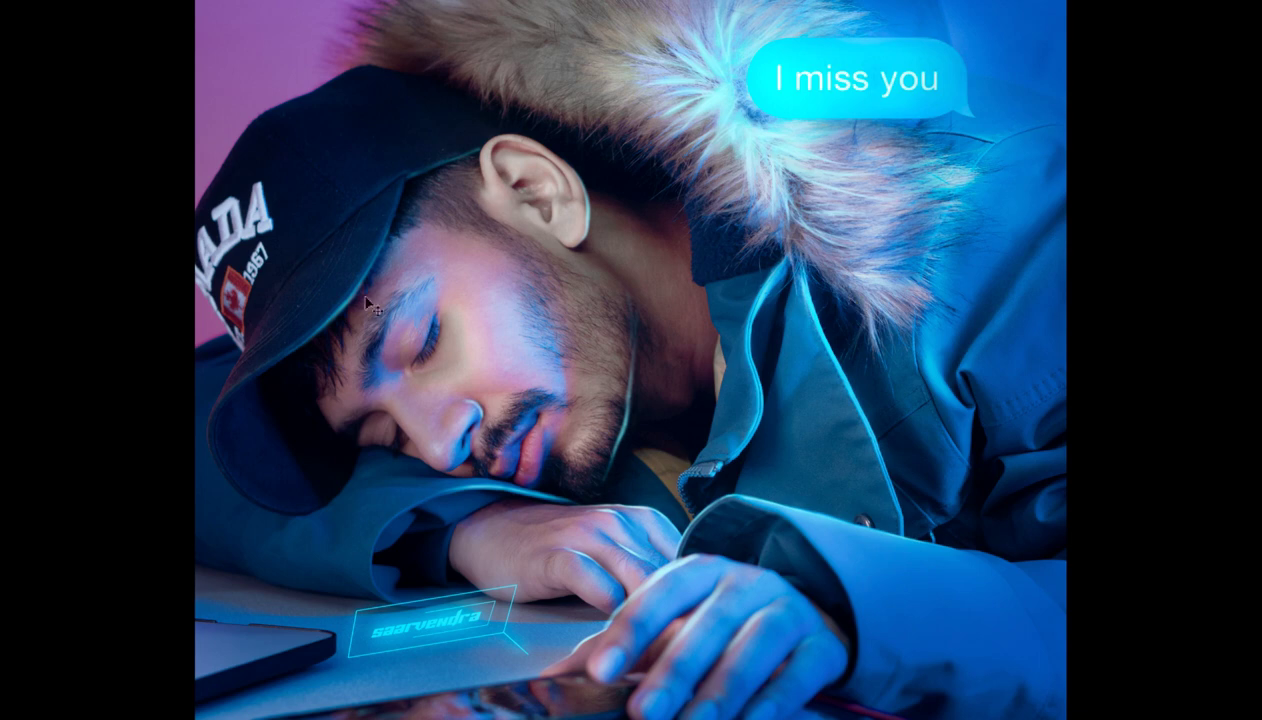
- Cancel the stray transform on the image layer and return to Standard Screen Mode
key("ctrl+t")
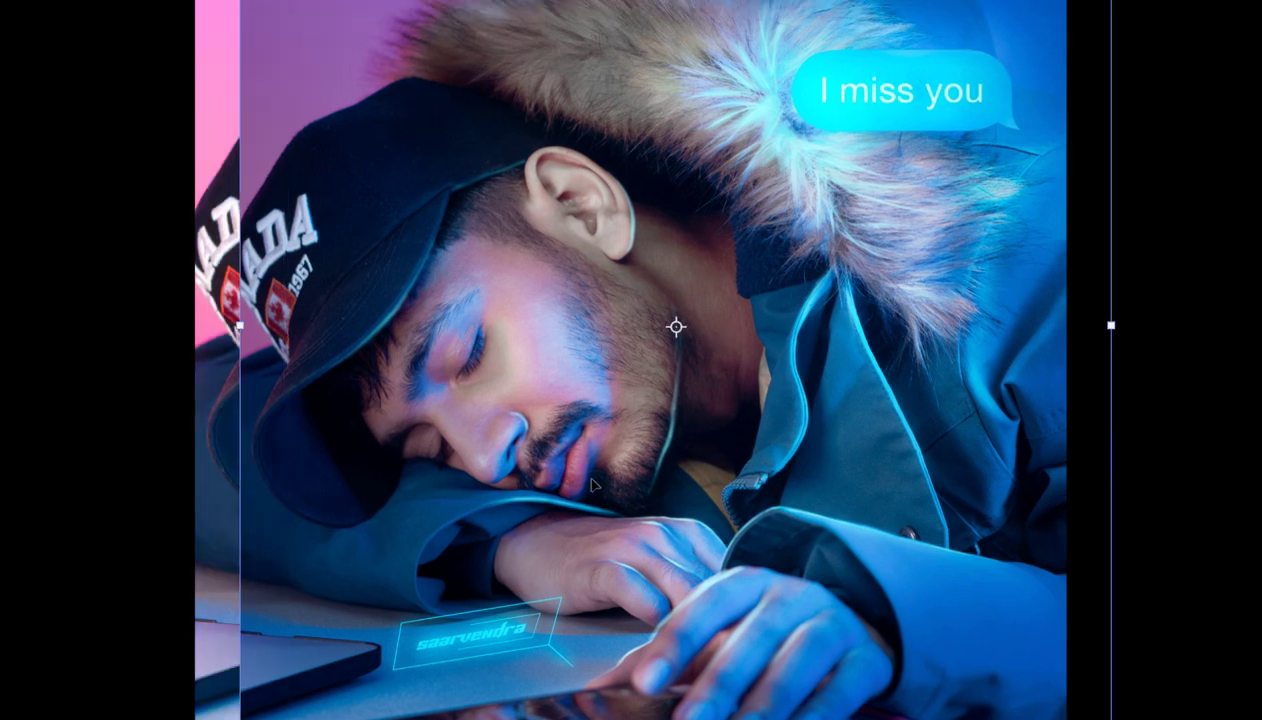
key("ctrl+z")
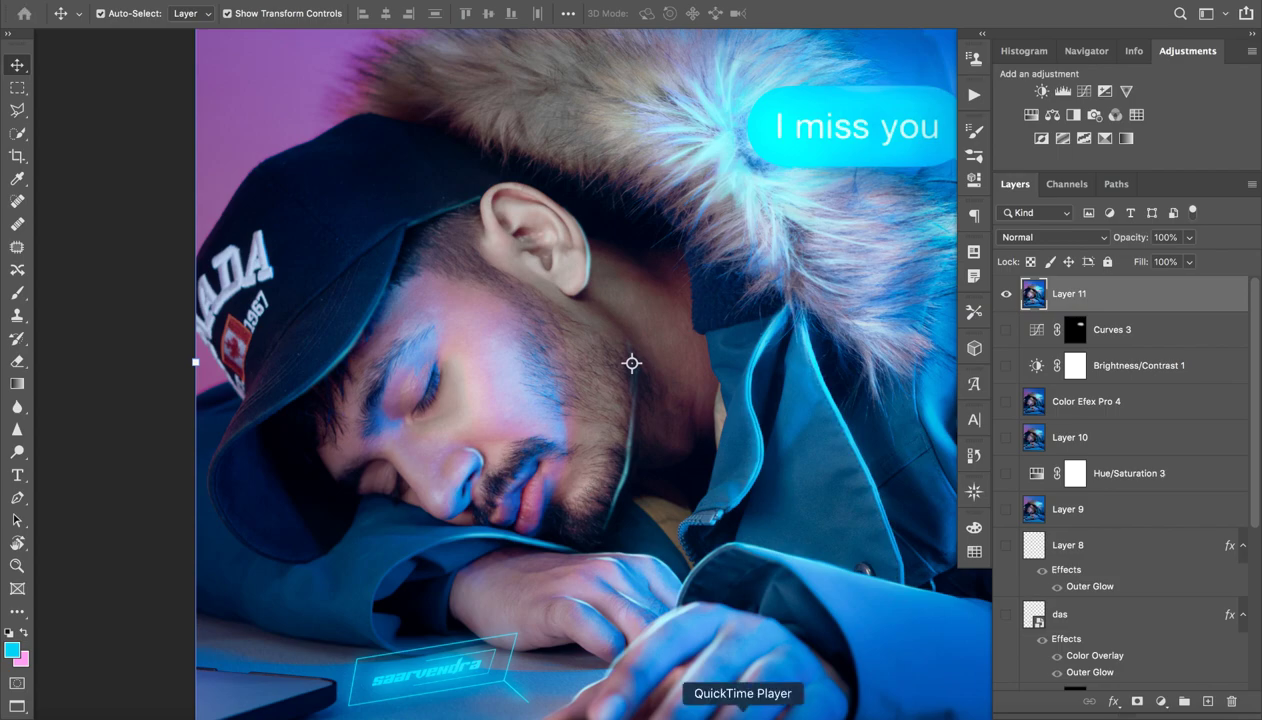
key("f")
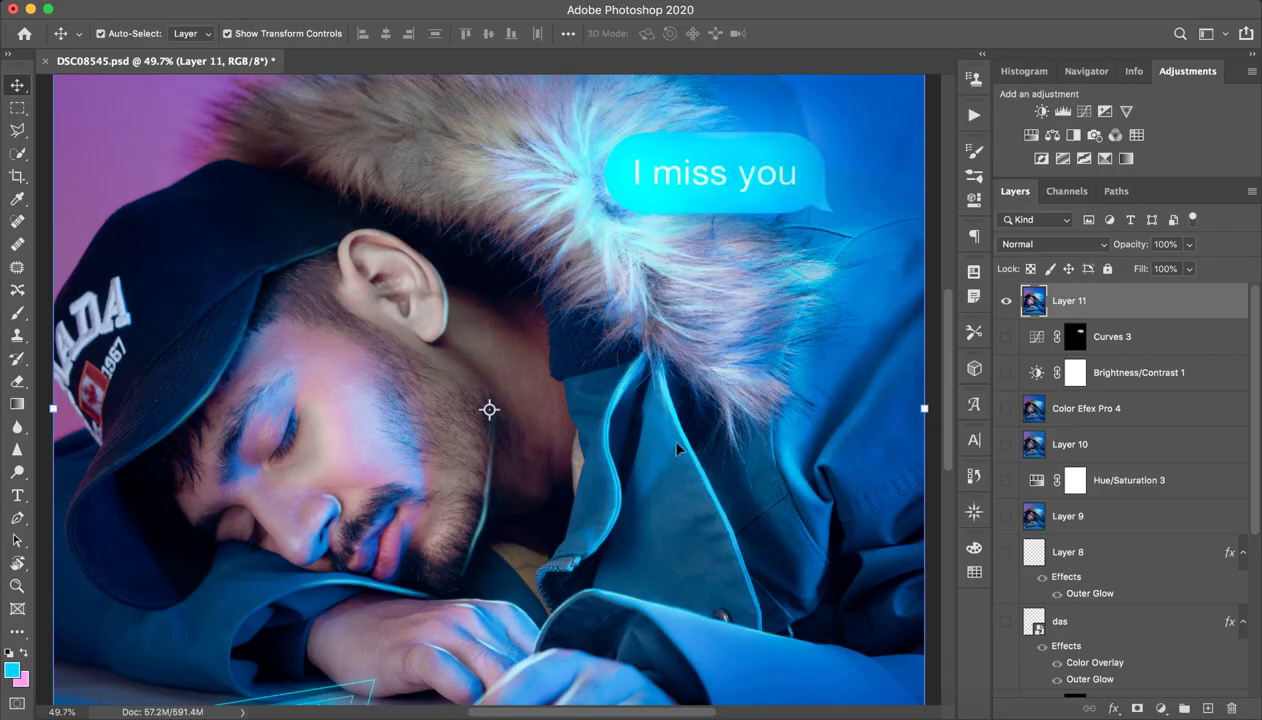
key("z")
left_click_drag(676, 449, 623, 459)
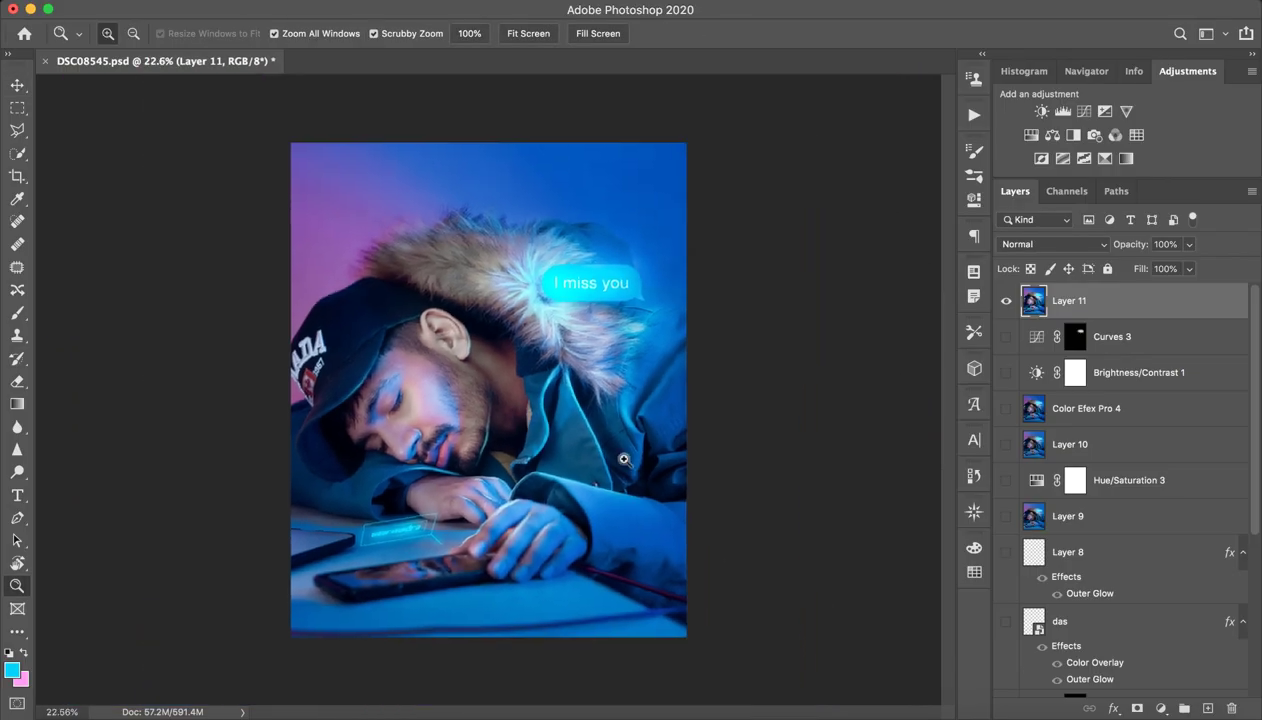
key("v")
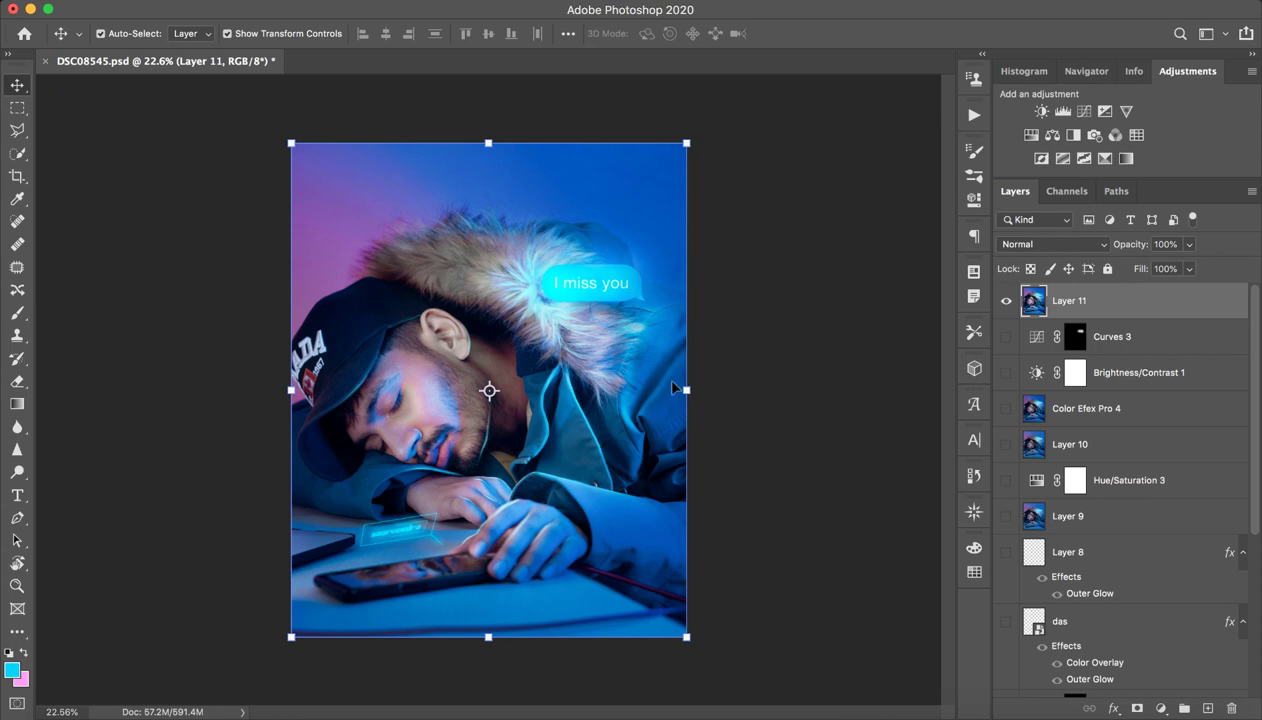
left_click(805, 463)
left_click(1006, 301)
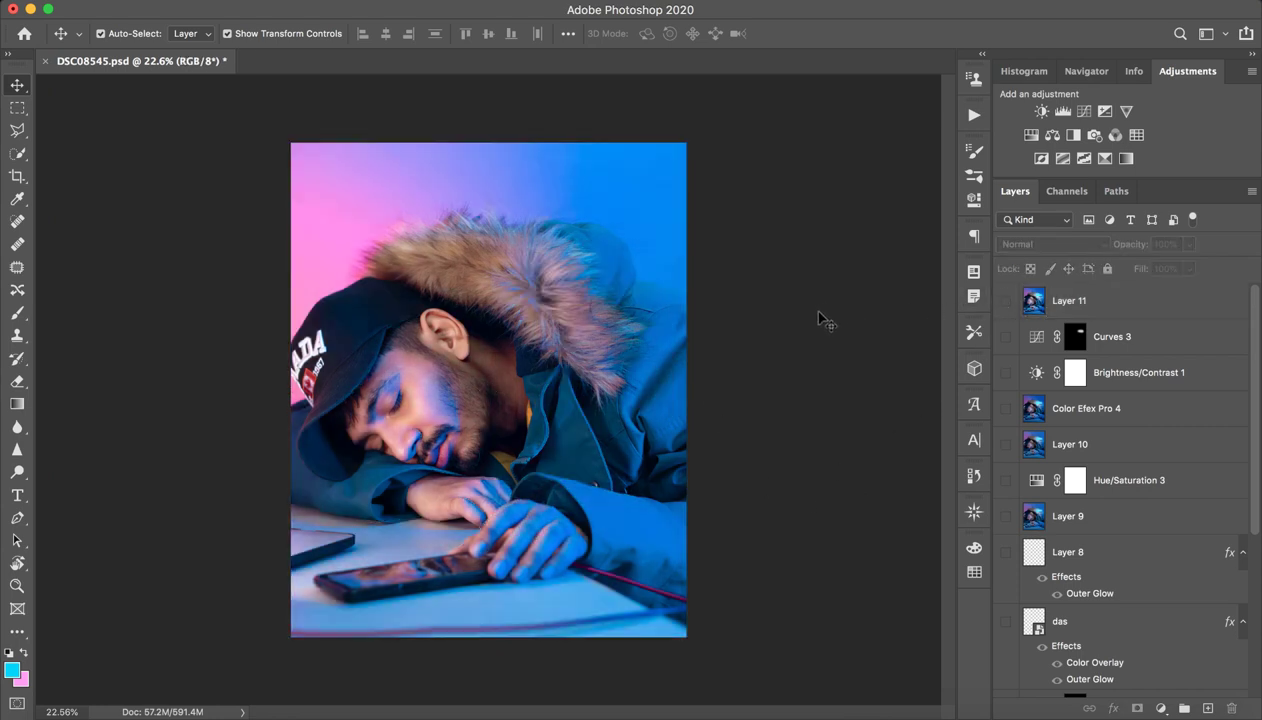
left_click(1006, 301)
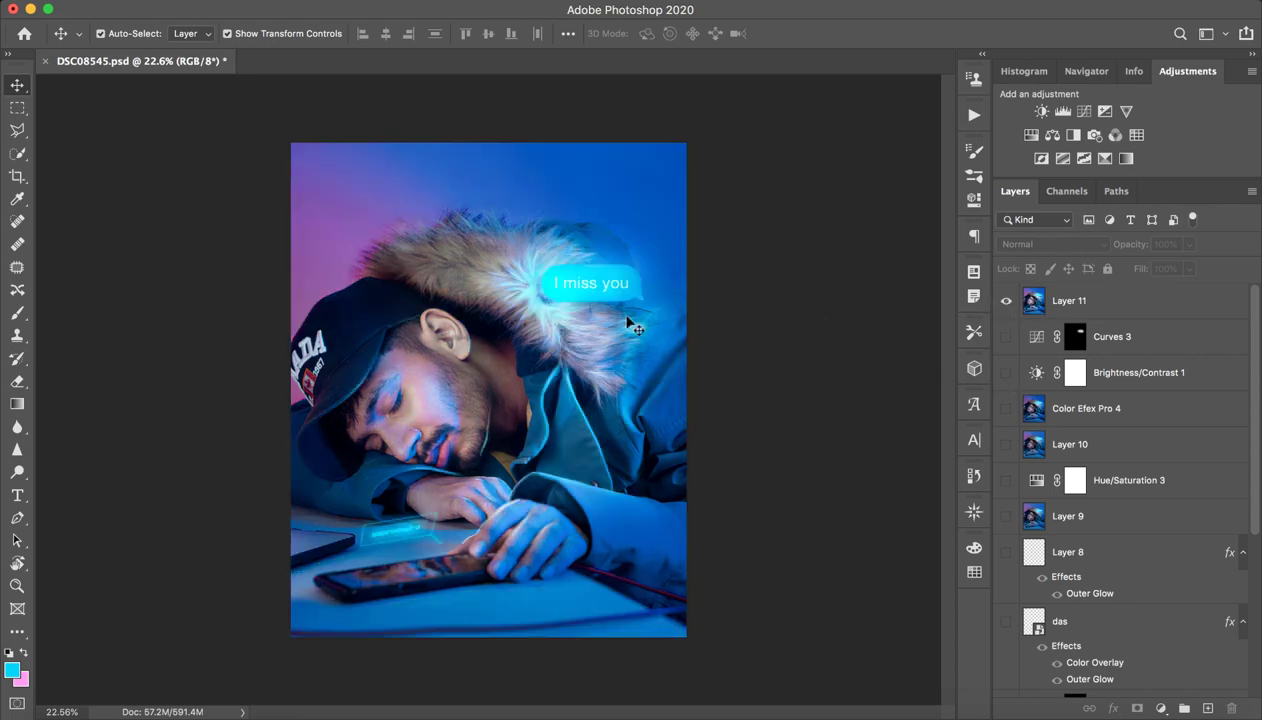
key("z")
left_click_drag(494, 280, 545, 282)
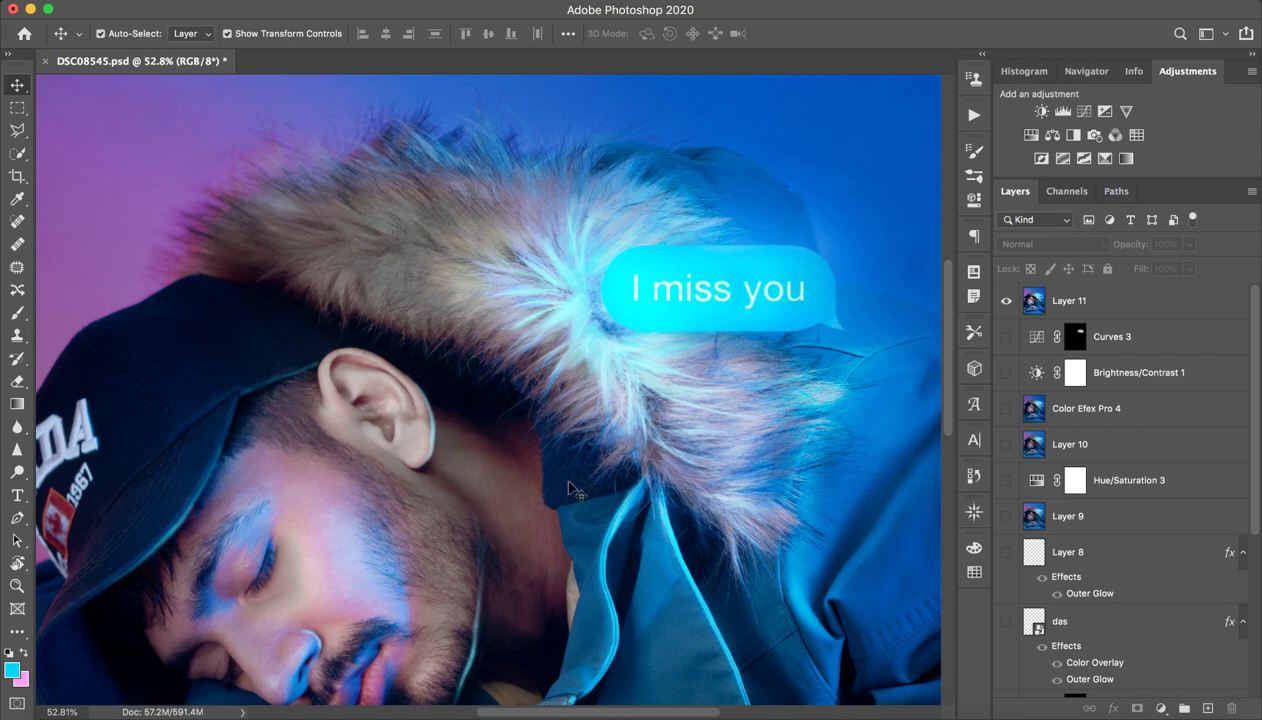
mouse_move(707, 416)
left_mouse_down()
mouse_move(617, 346)
mouse_move(597, 307)
left_mouse_up()
key("z")
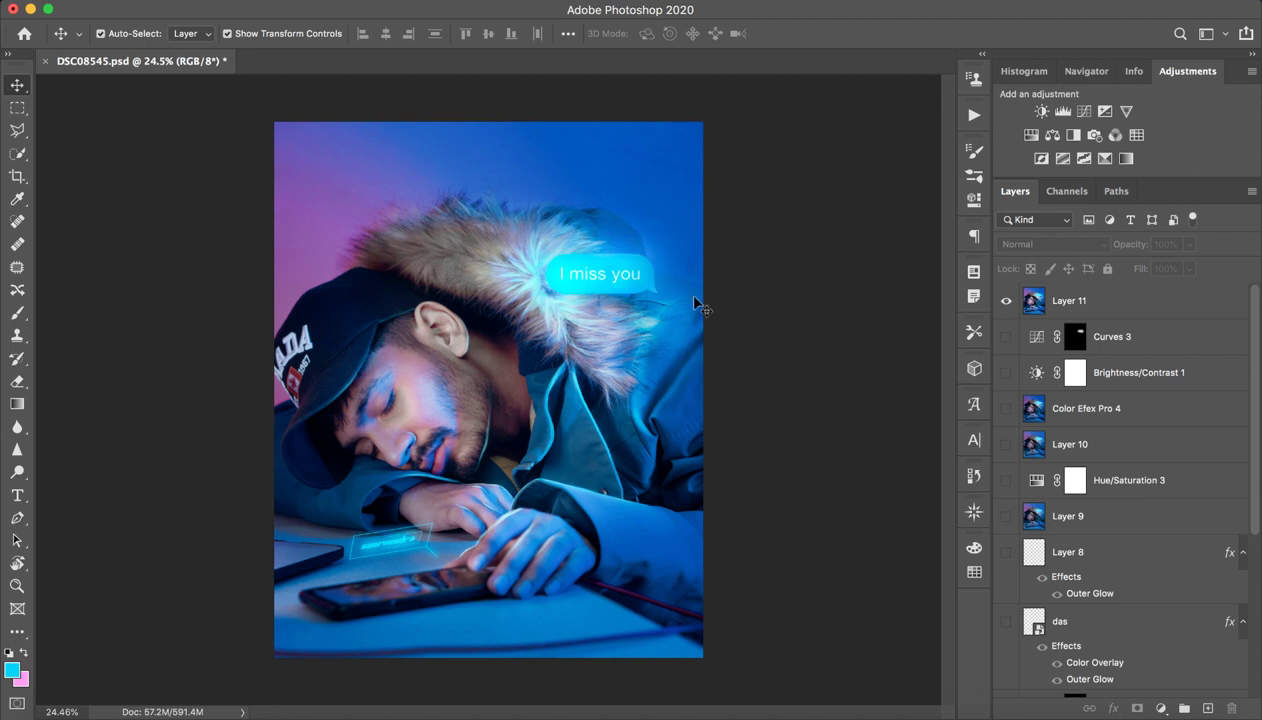
- Hide Layer 11 to reveal the base photo, then select and show Hue/Saturation 2
left_click(1008, 301)
scroll(1135, 510, "down", 3)
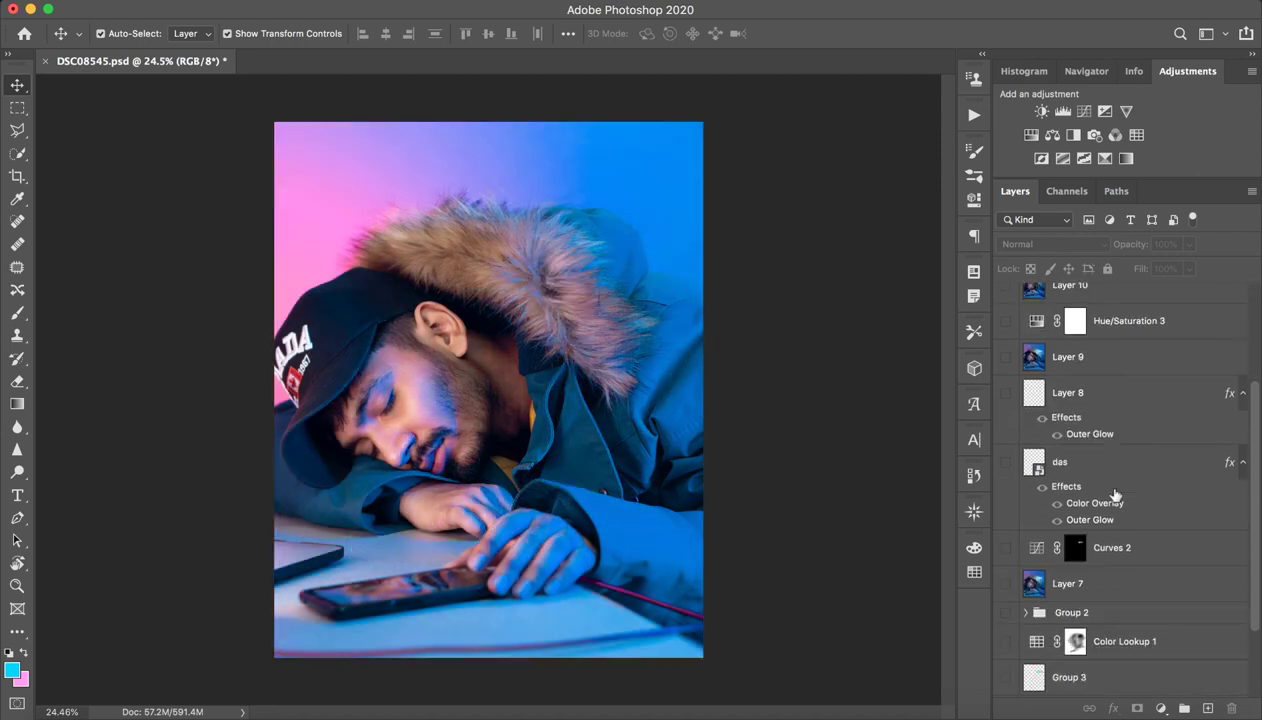
scroll(1105, 580, "down", 2)
left_click(1153, 647)
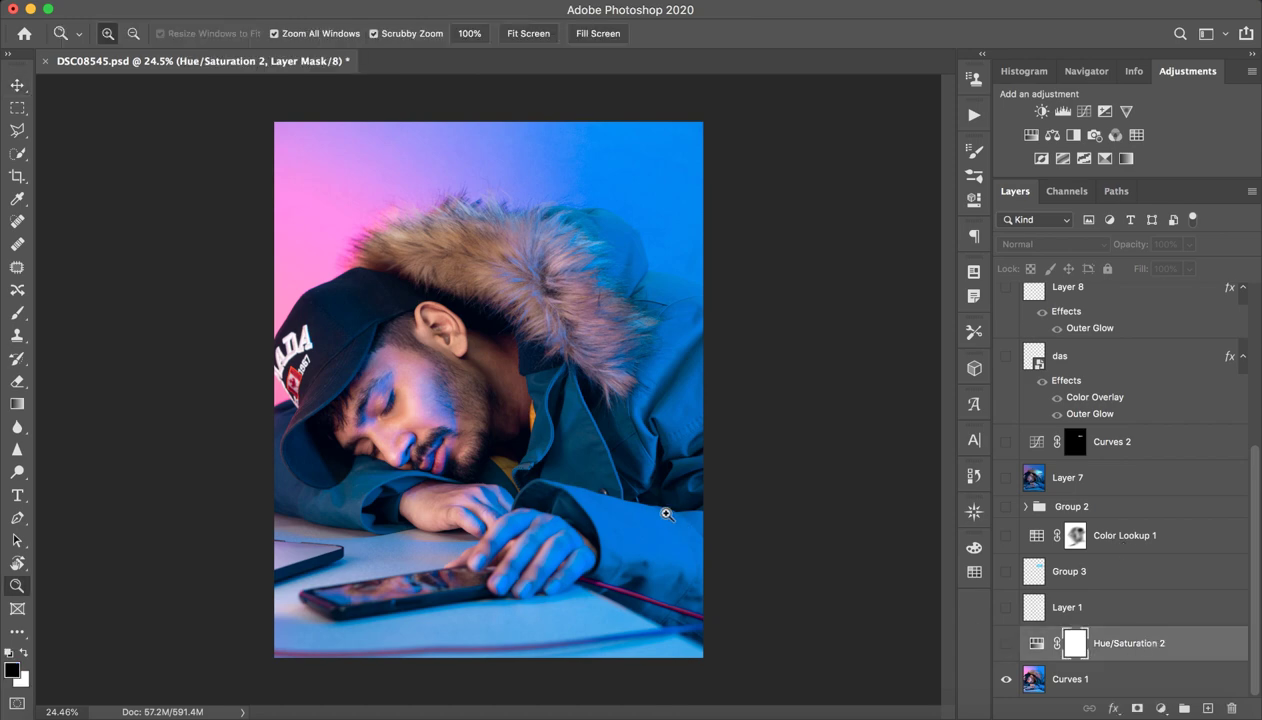
left_click_drag(614, 318, 925, 553)
left_click(1037, 643)
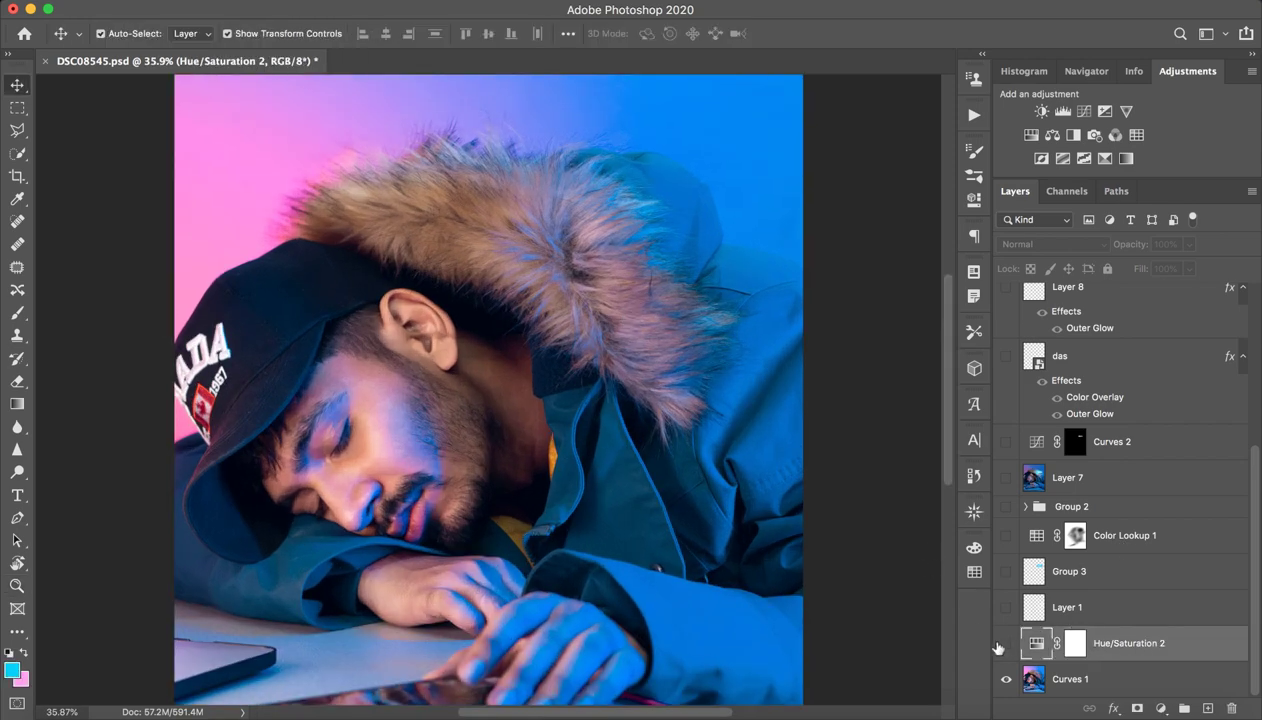
left_click(1006, 643)
left_click_drag(738, 563, 686, 537)
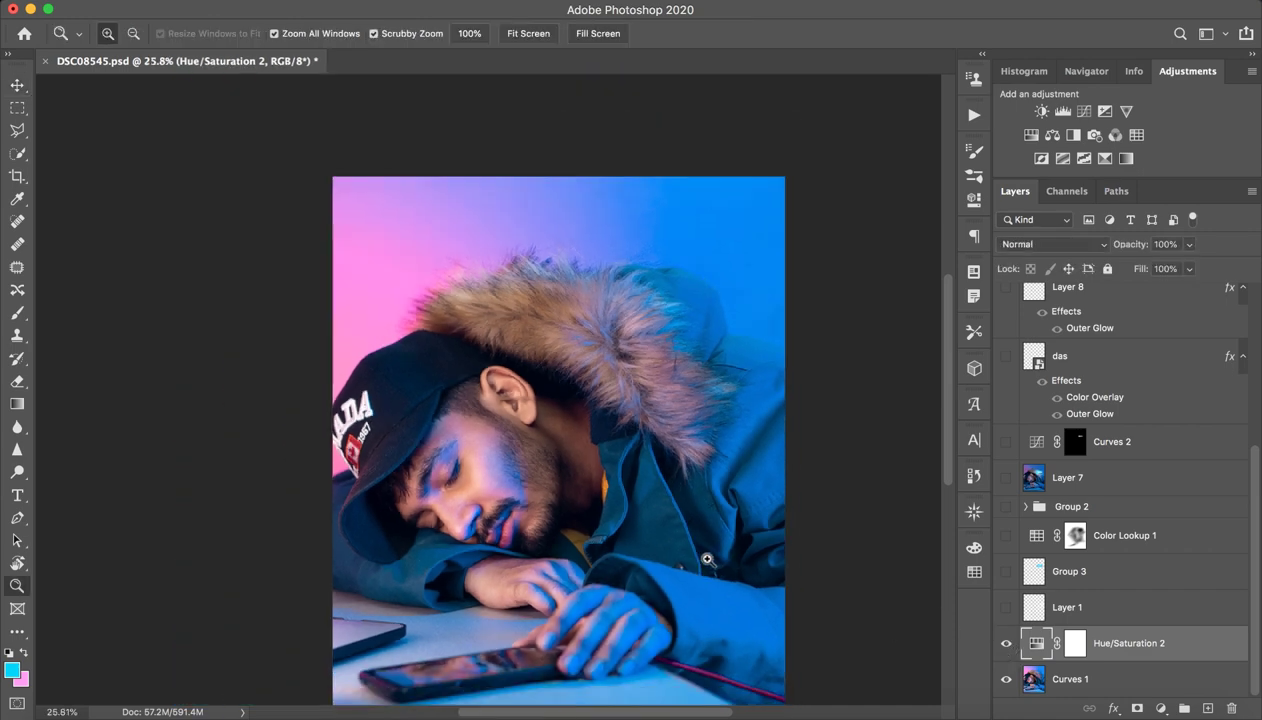
- Set Hue/Saturation 2 saturation to -45, then switch that adjustment off
double_click(1034, 650)
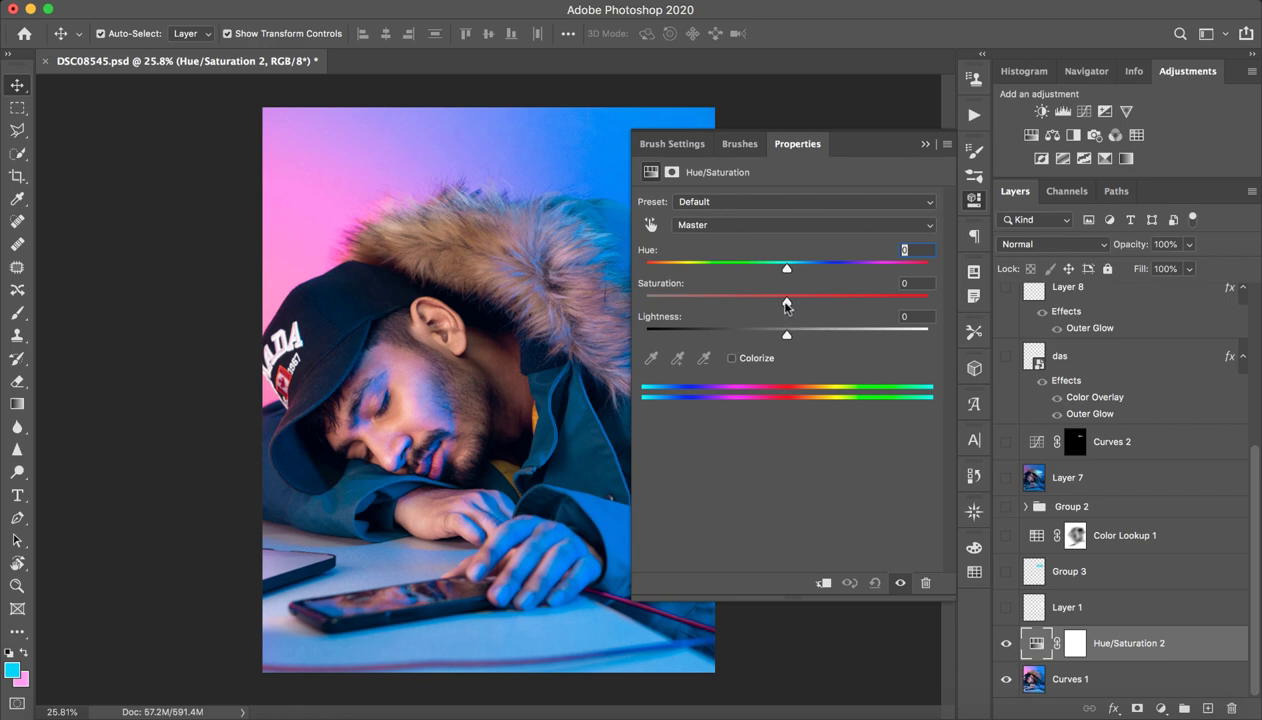
left_click_drag(788, 304, 724, 309)
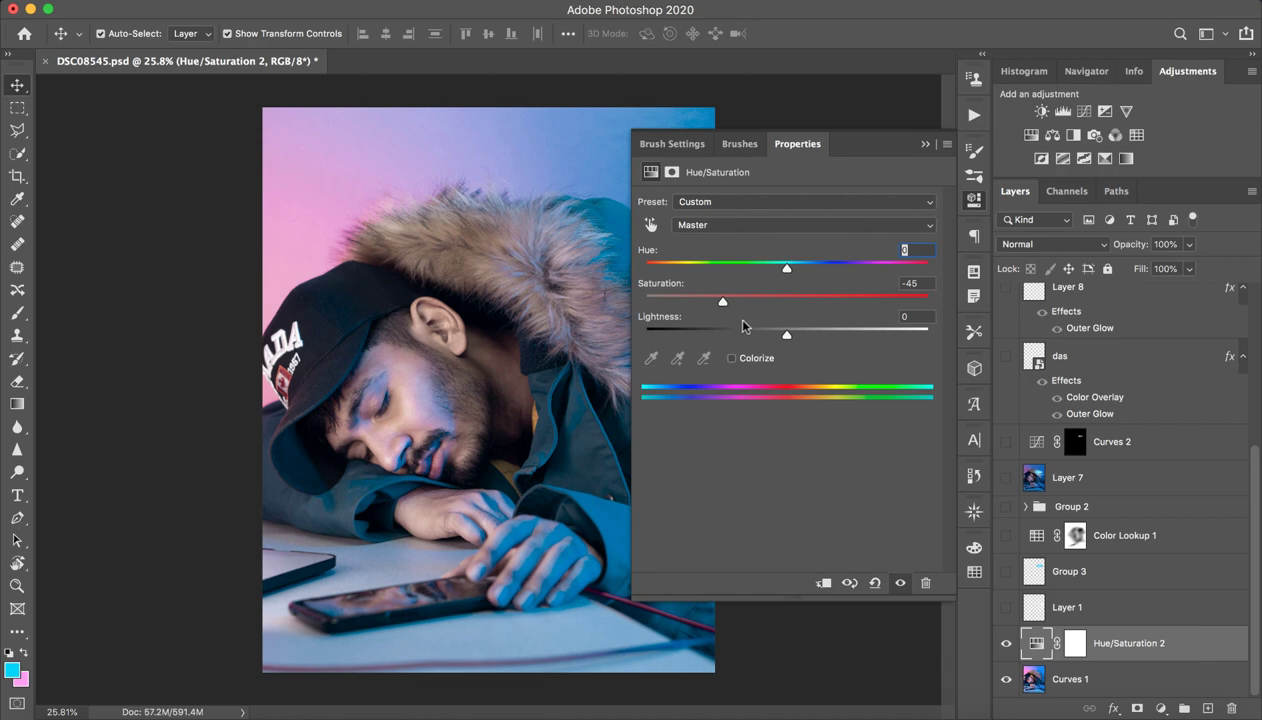
left_click(925, 144)
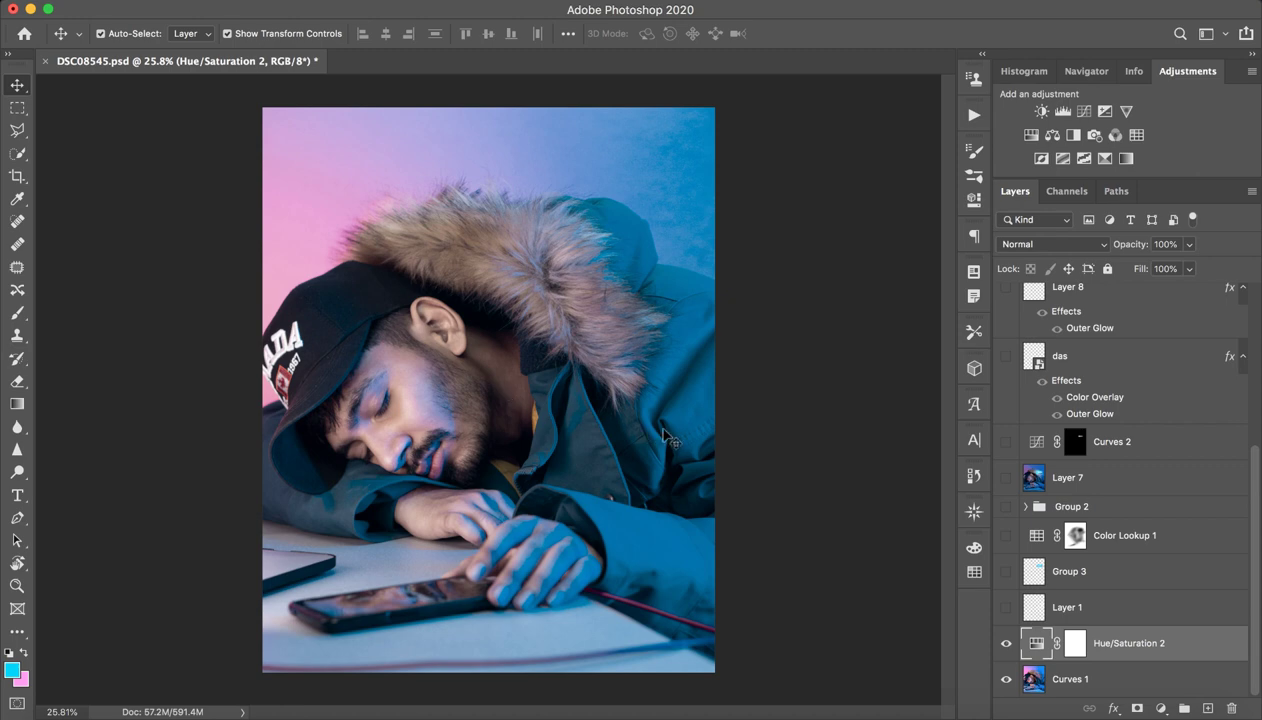
left_click(1007, 643)
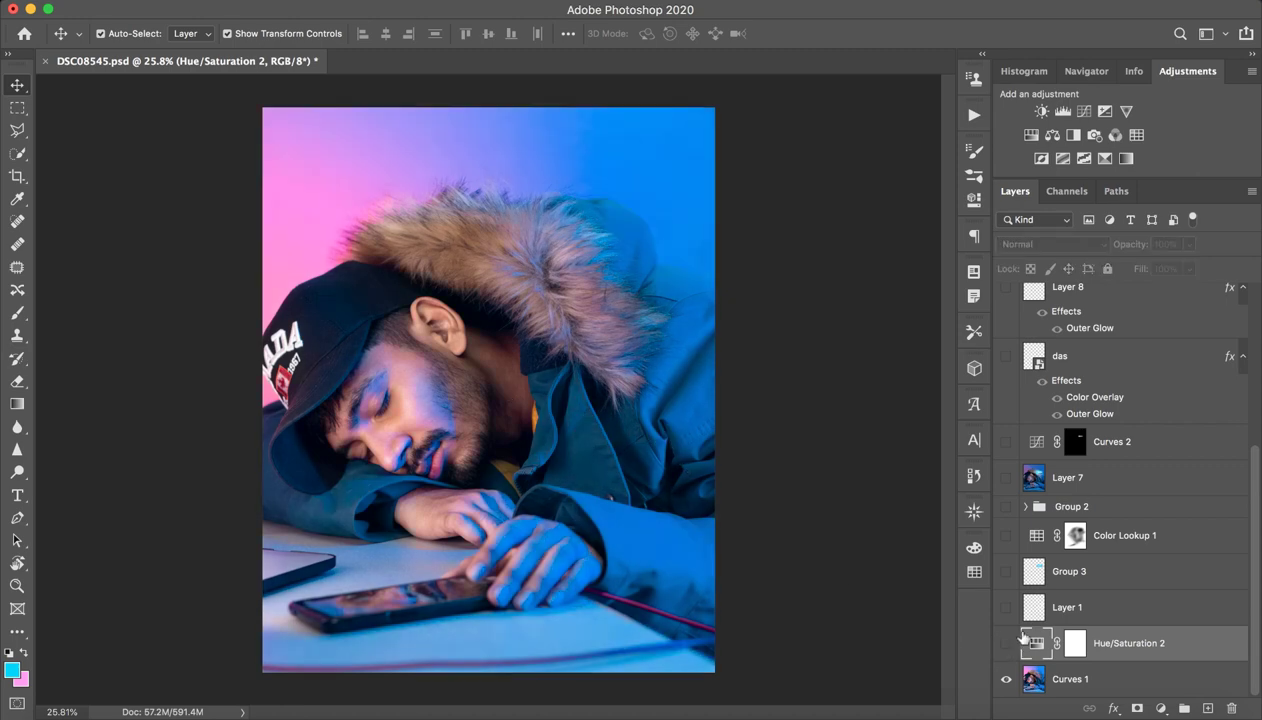
- Compare Layer 1 on and off, leave it hidden, and add an empty Layer 12 above it
left_click(1095, 608)
left_click(1007, 610)
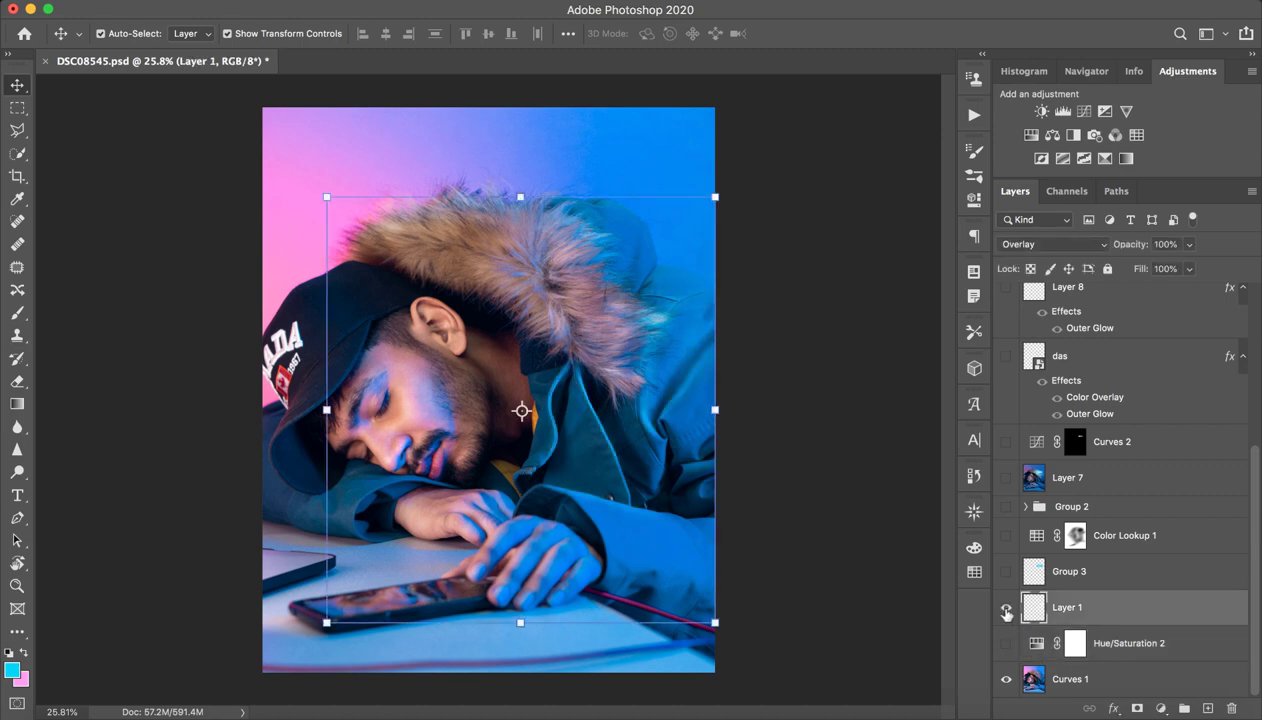
left_click(1007, 610)
left_click(1007, 610)
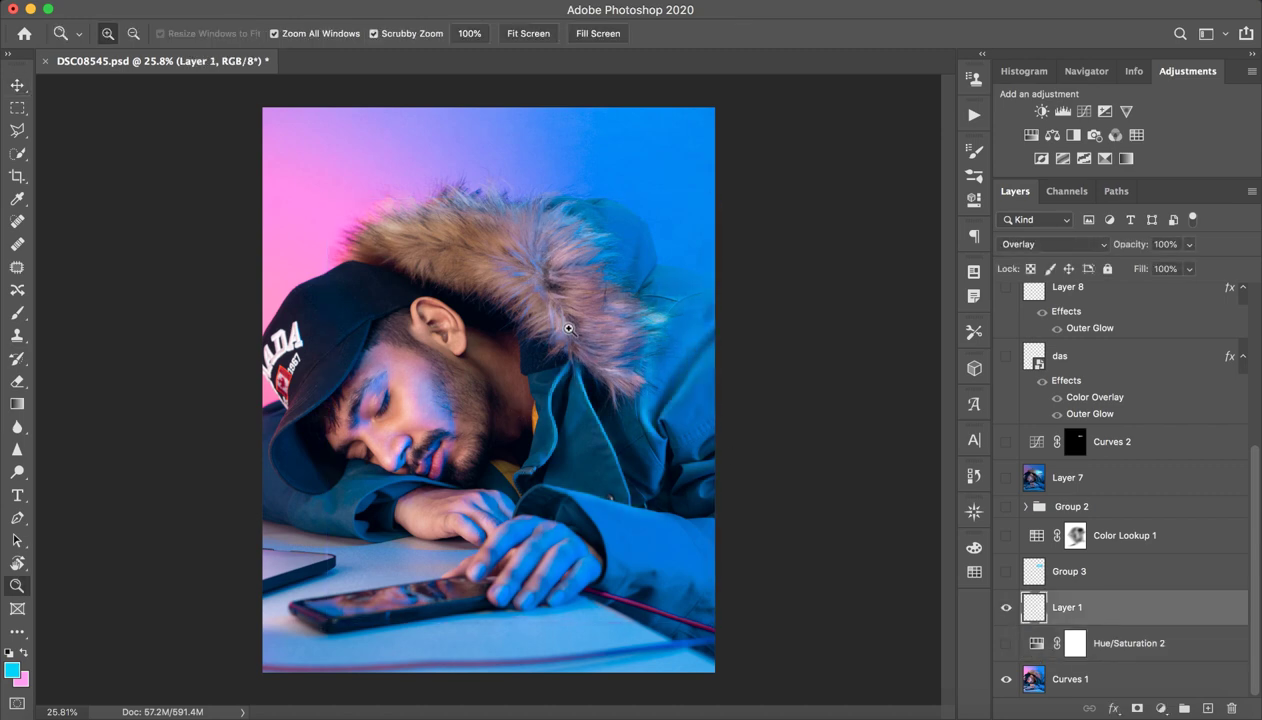
left_click_drag(563, 323, 667, 470)
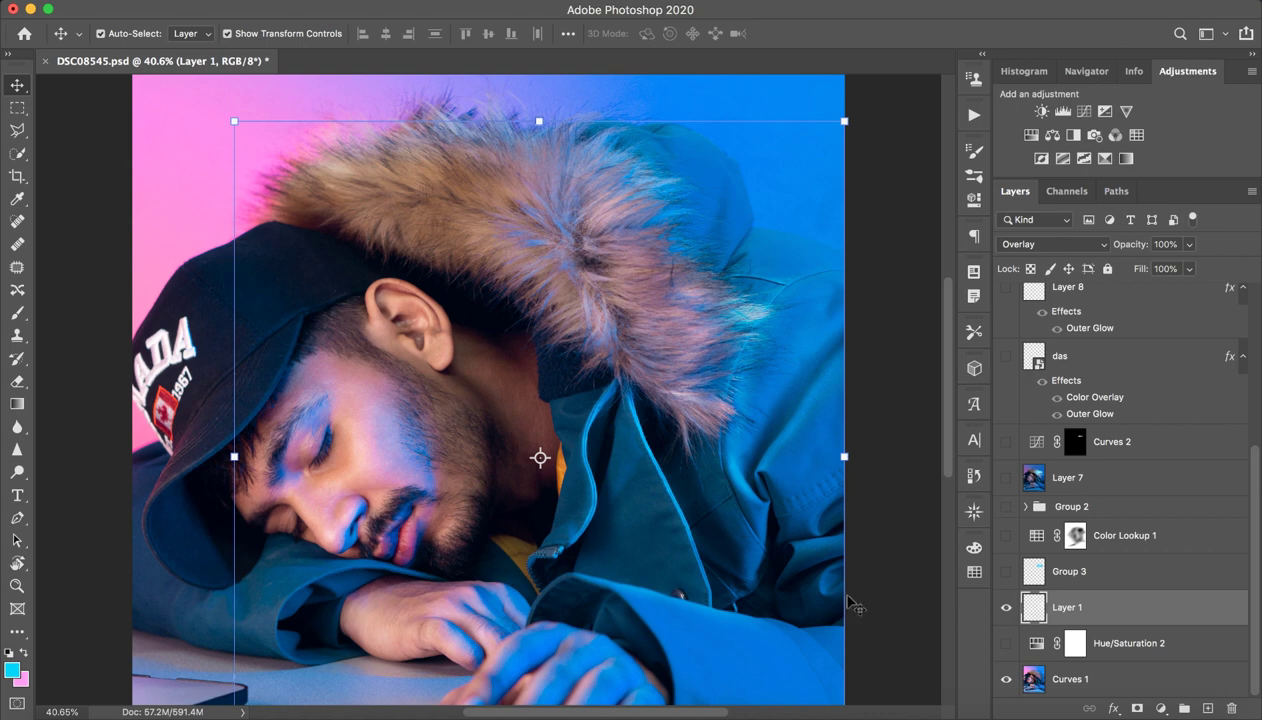
left_click(1006, 607)
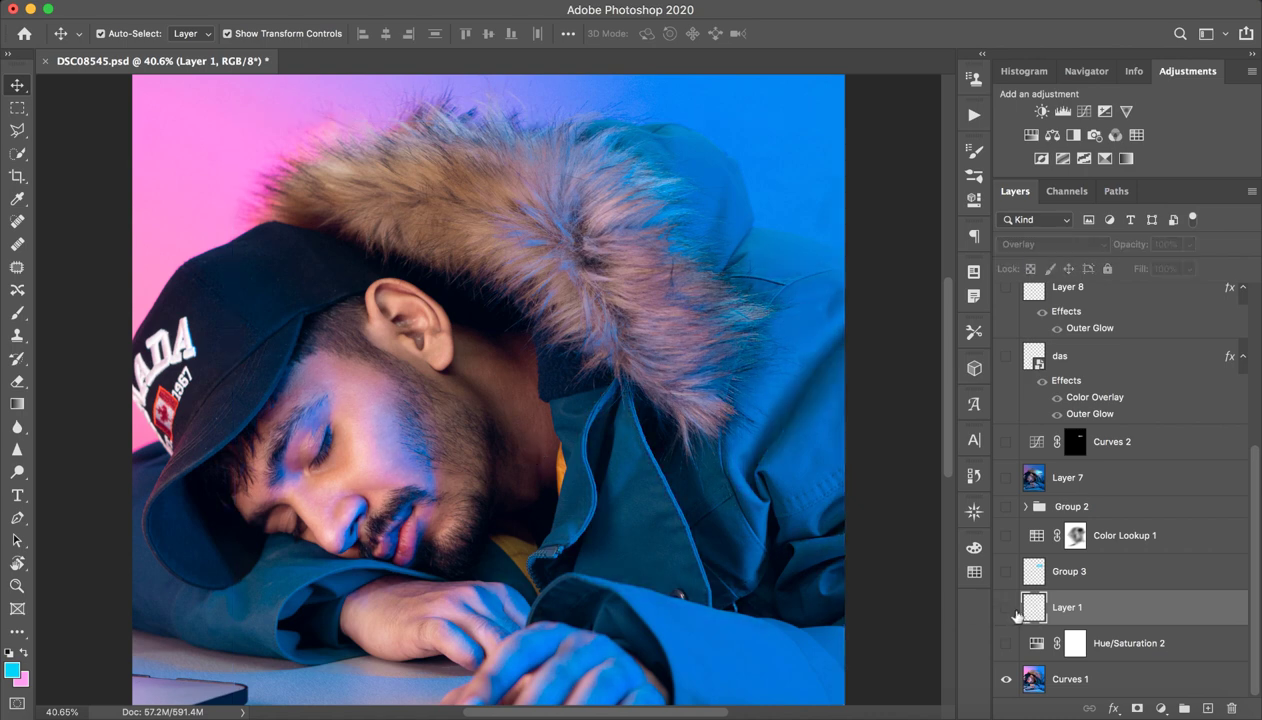
left_click(1006, 607)
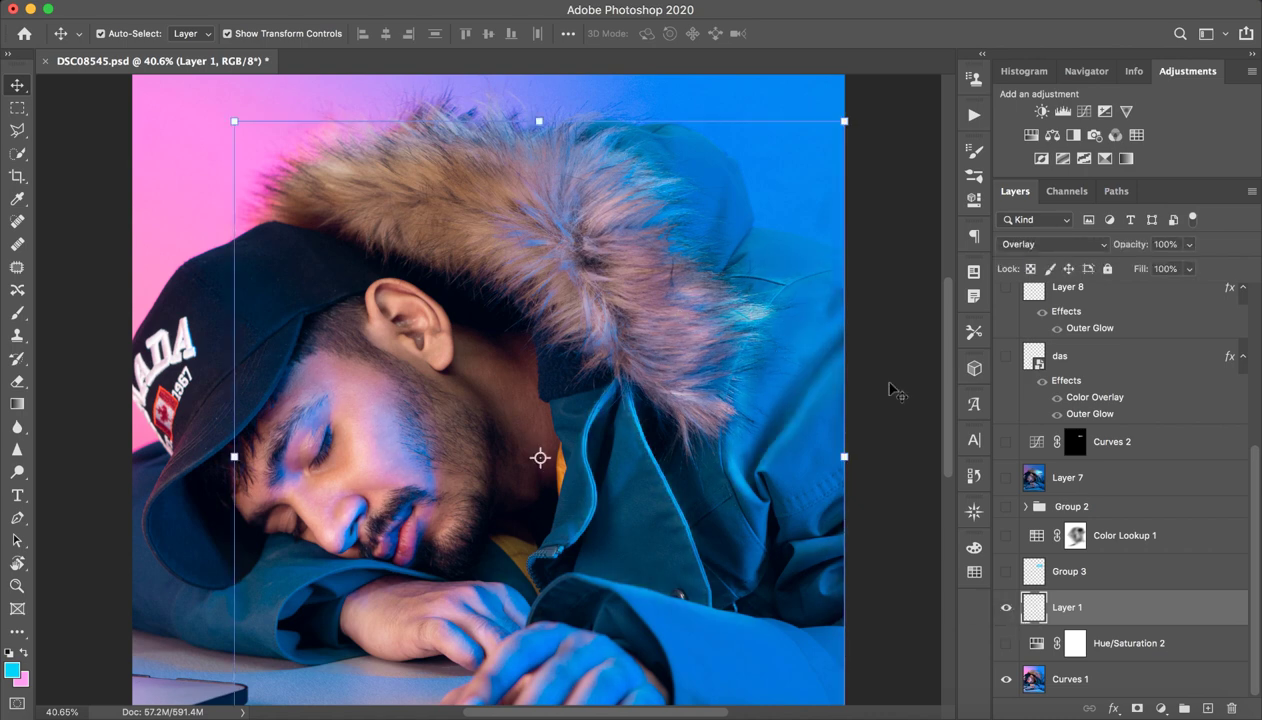
left_click(1006, 607)
left_click(1006, 607)
left_click(1006, 607)
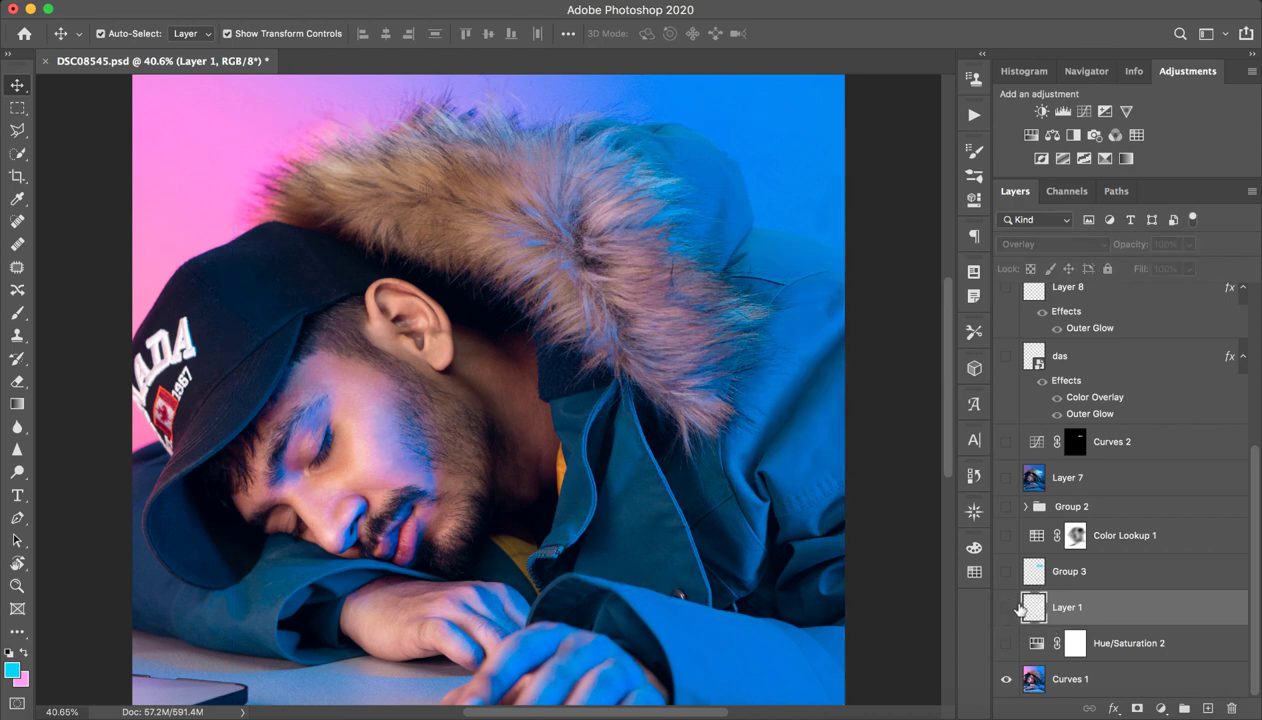
left_click(1006, 607)
left_click(1006, 607)
left_click(1208, 708)
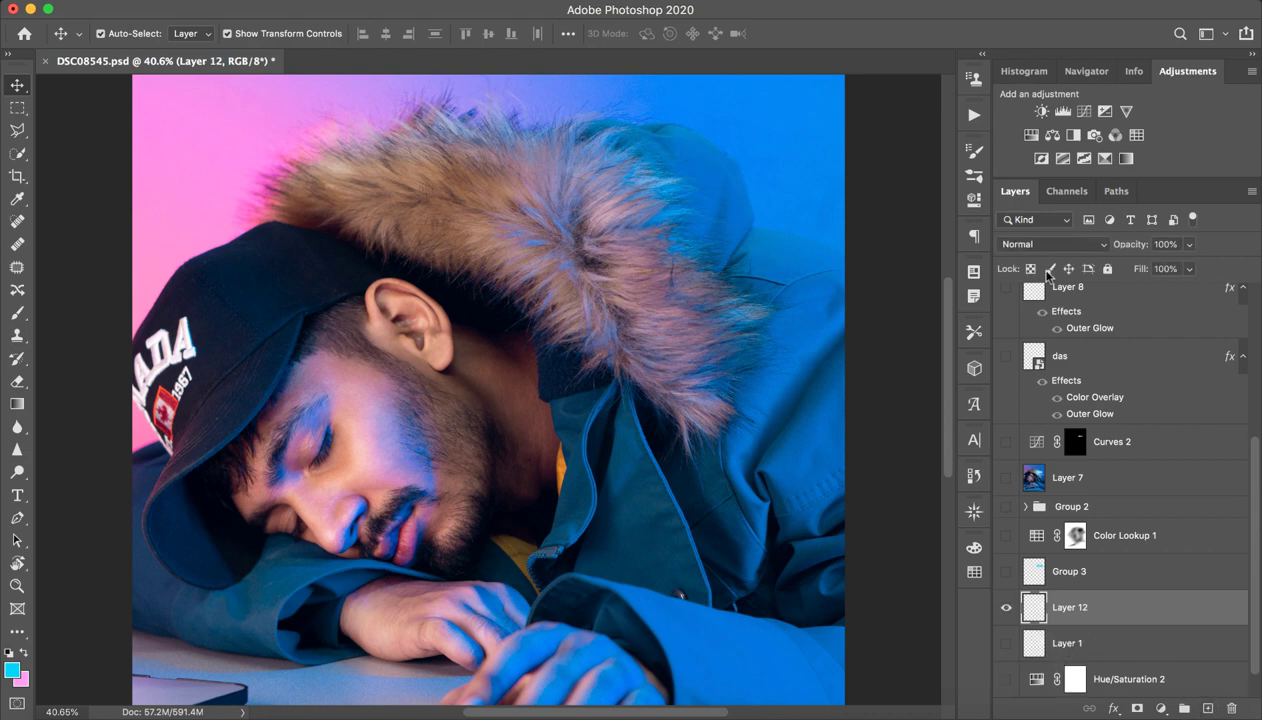
- Set Layer 12's blend mode to Overlay and pick the Brush tool
left_click(1035, 244)
left_click(1021, 429)
left_click(17, 315)
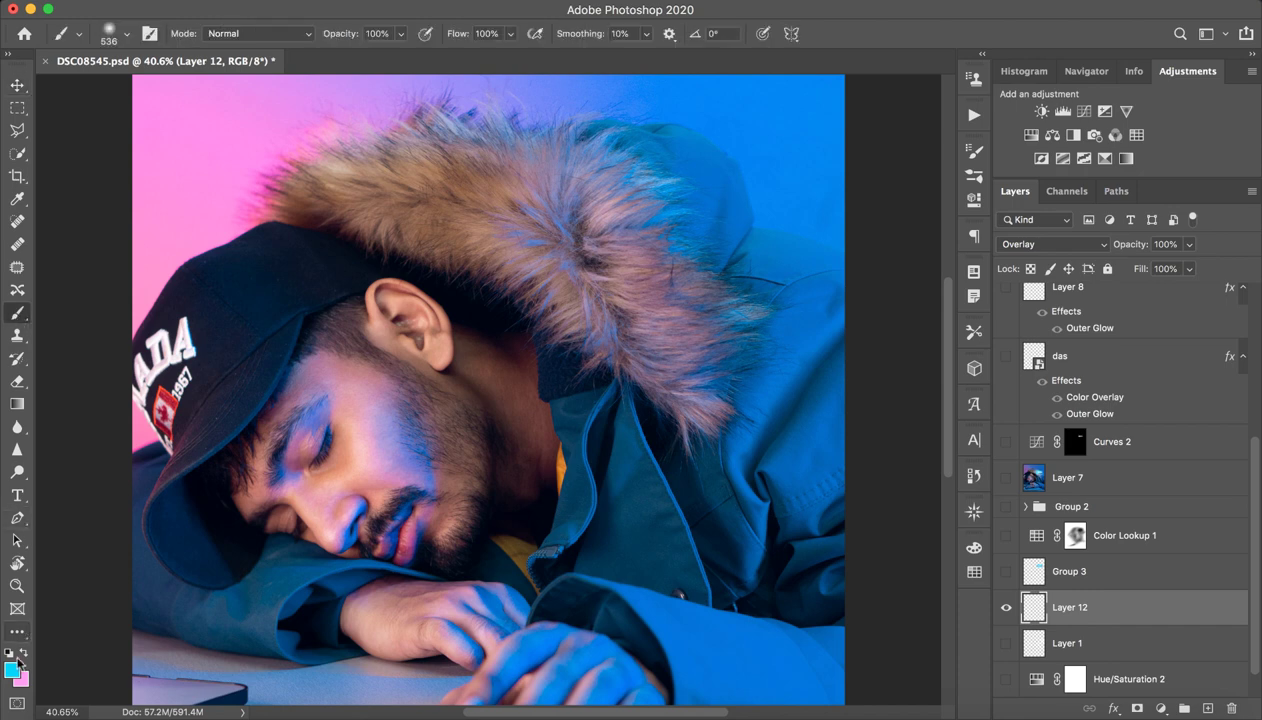
- Set the foreground painting colour to white (ffffff)
left_click(12, 668)
left_click(878, 274)
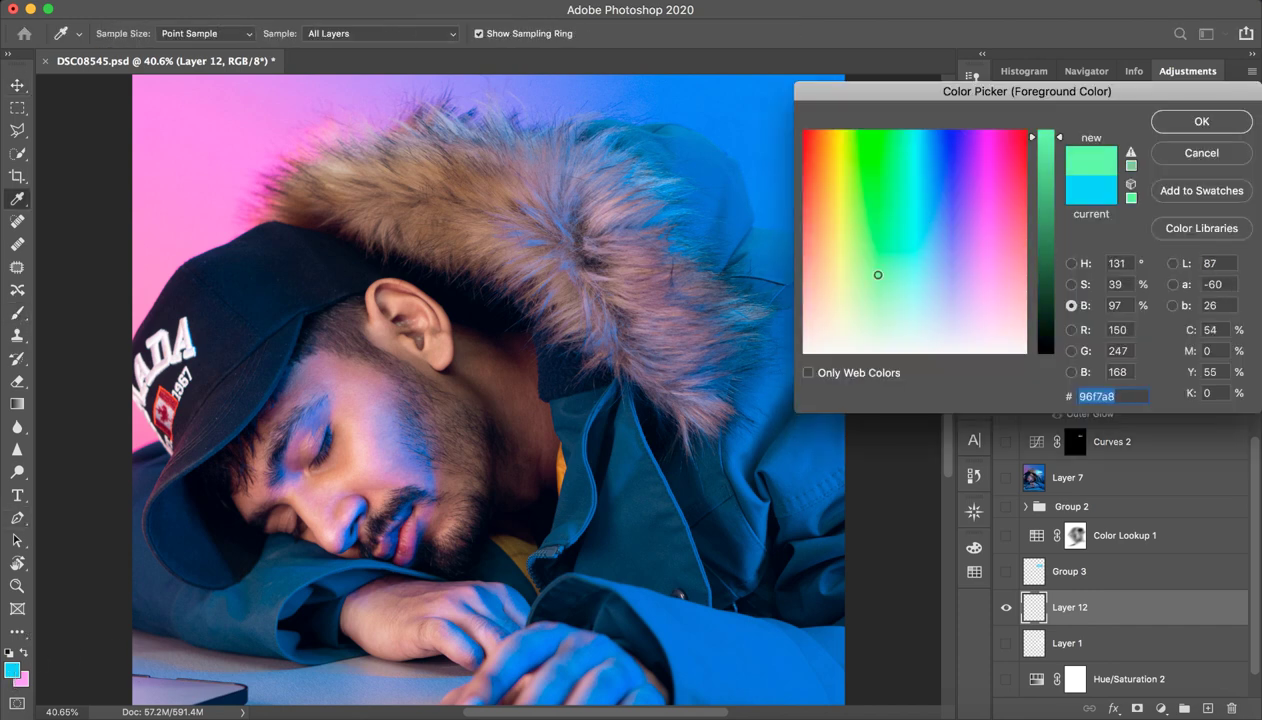
left_click_drag(878, 274, 766, 367)
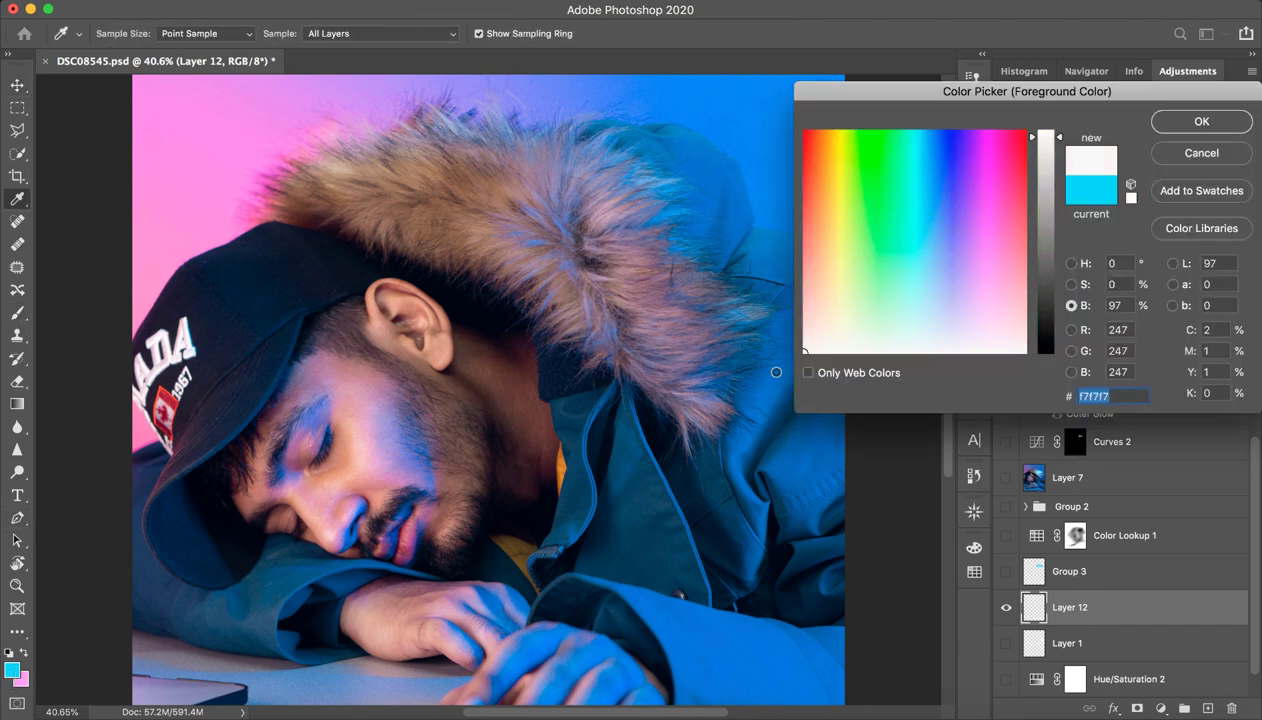
left_click(1181, 124)
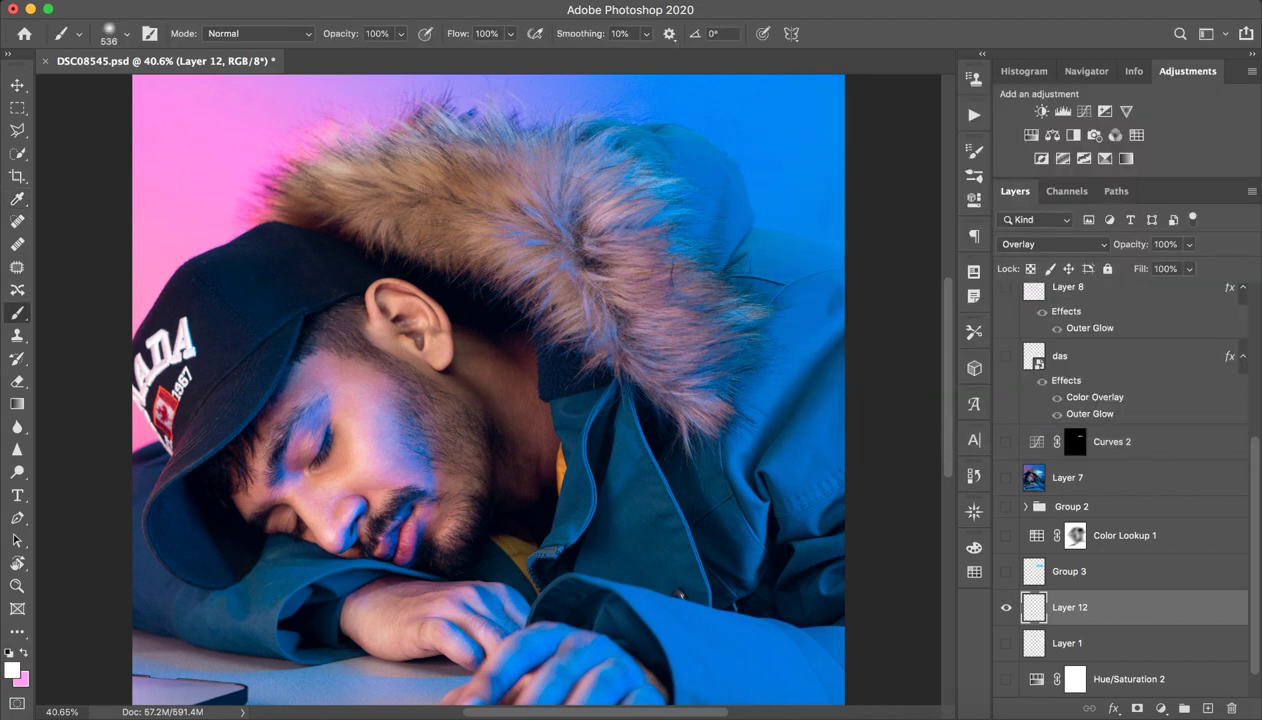
- Zoom in close on the hood's fur and return to the Brush tool
right_click(424, 408)
key("Escape")
key("z")
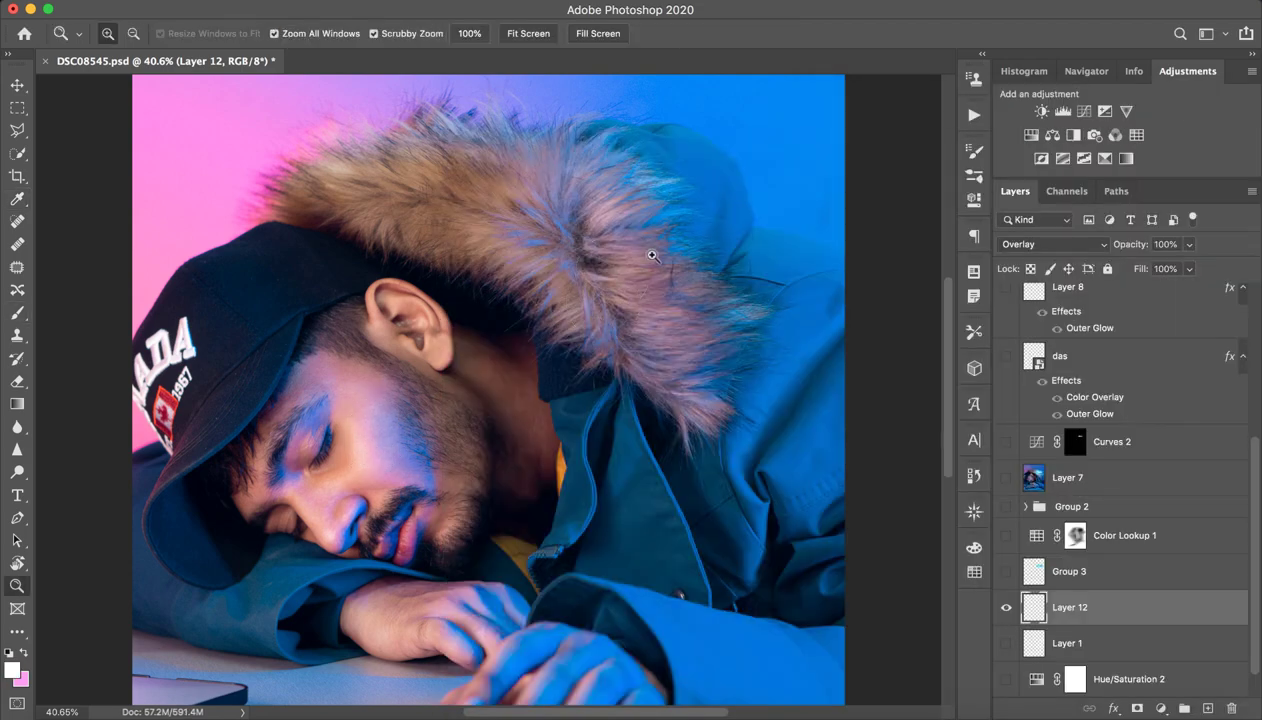
left_click_drag(652, 257, 659, 253)
key("b")
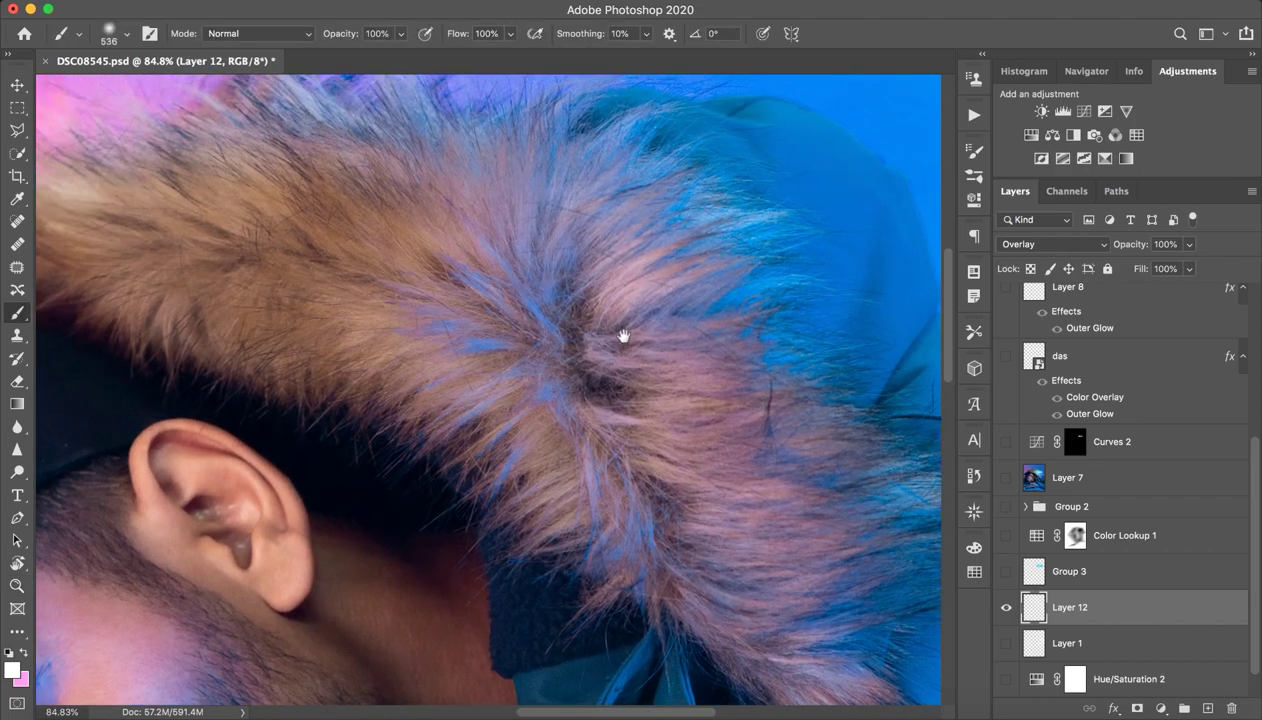
left_click_drag(623, 336, 603, 324)
left_click_drag(732, 327, 624, 350)
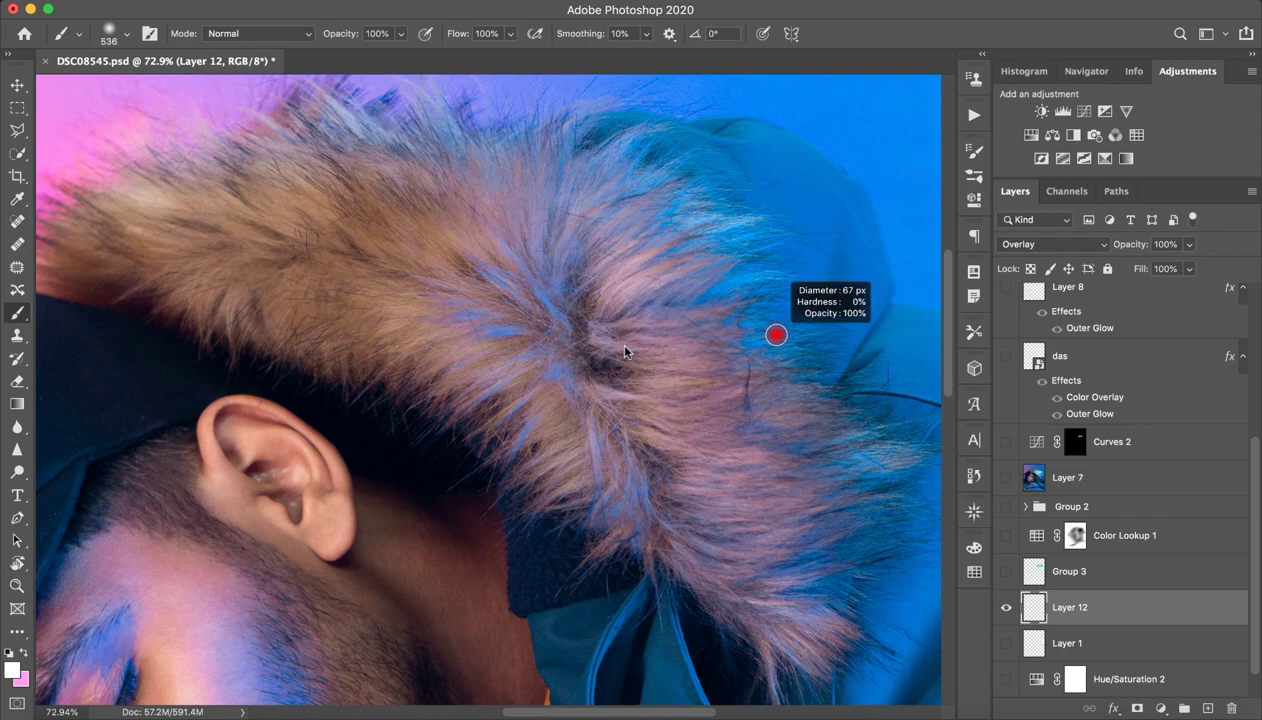
right_click(517, 289)
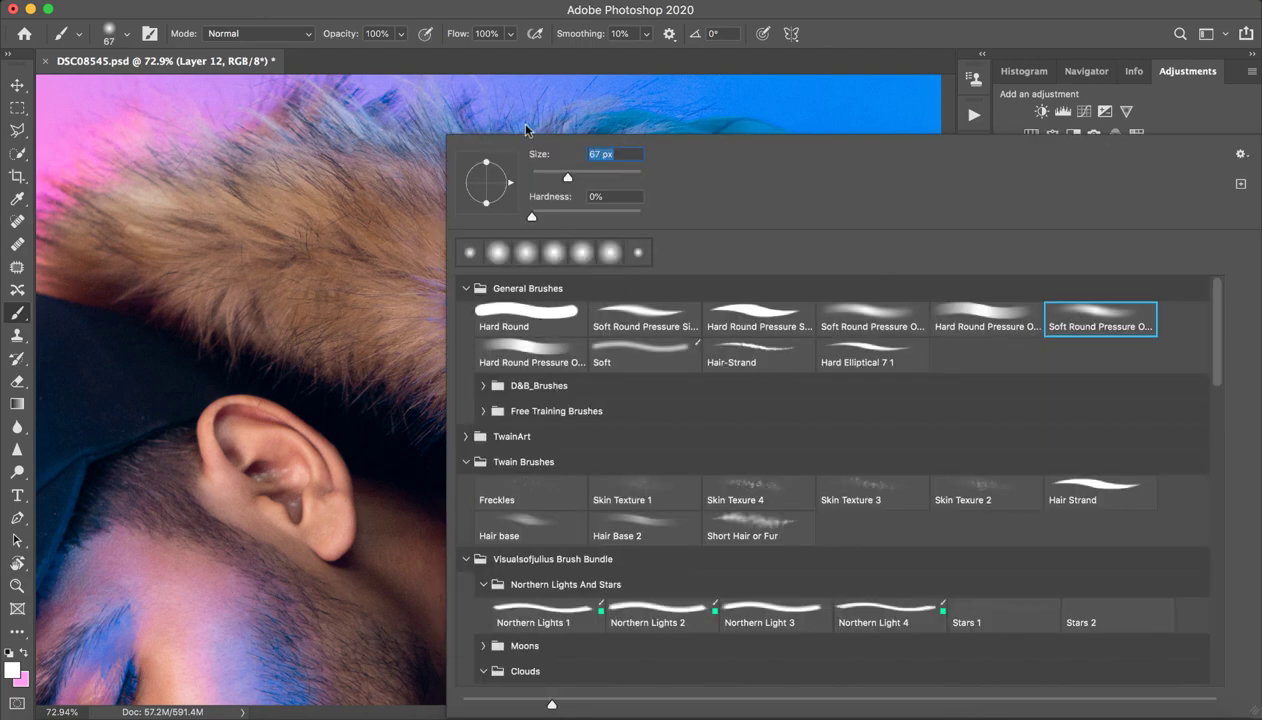
left_click(527, 10)
left_click(128, 36)
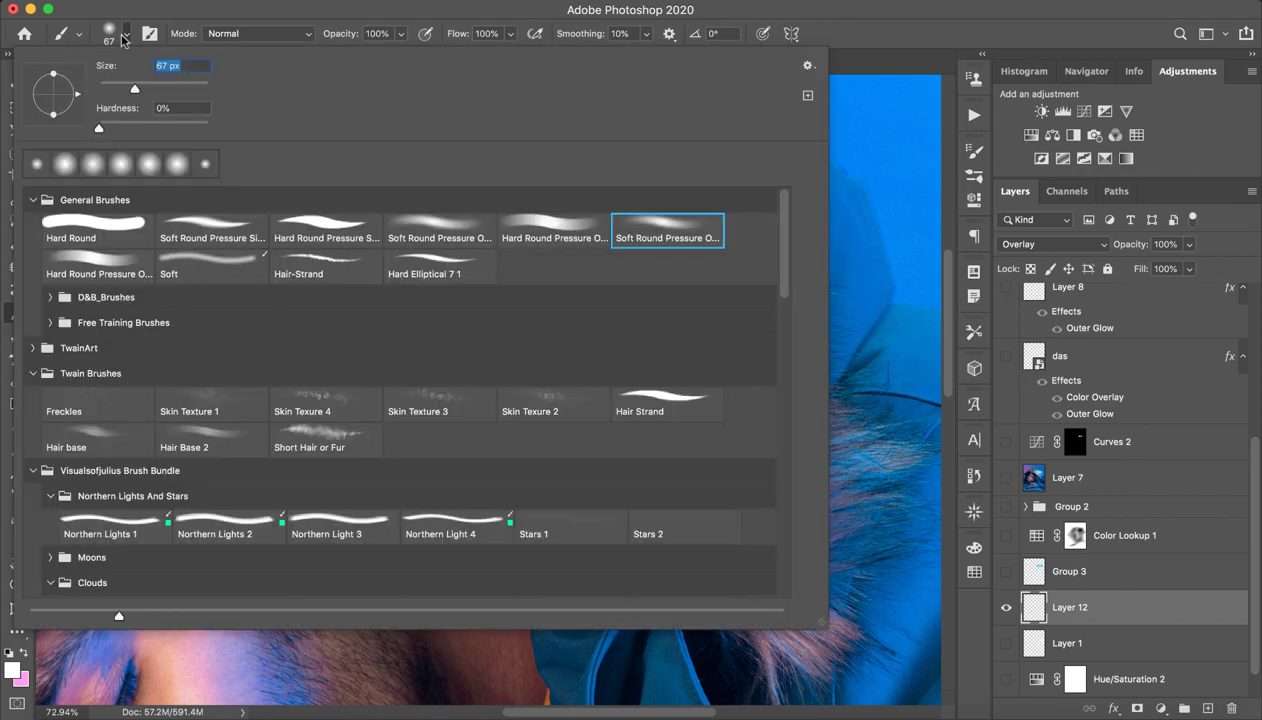
left_click(807, 65)
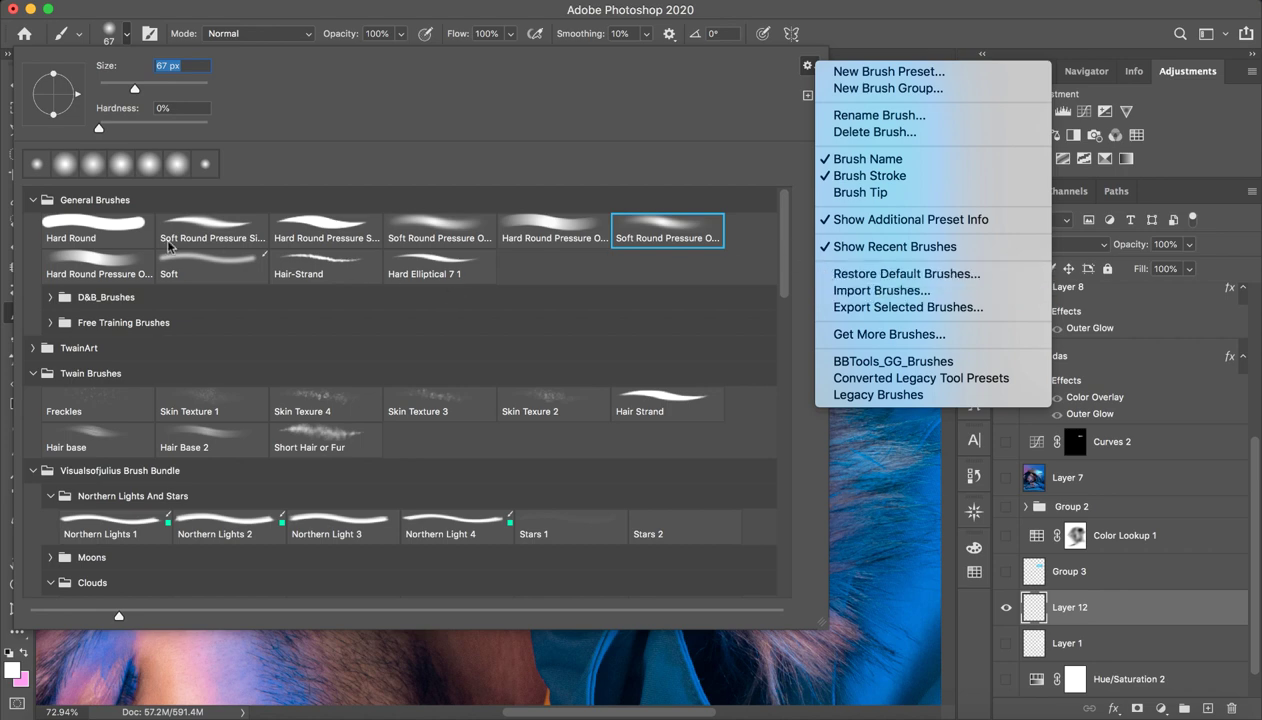
left_click(784, 14)
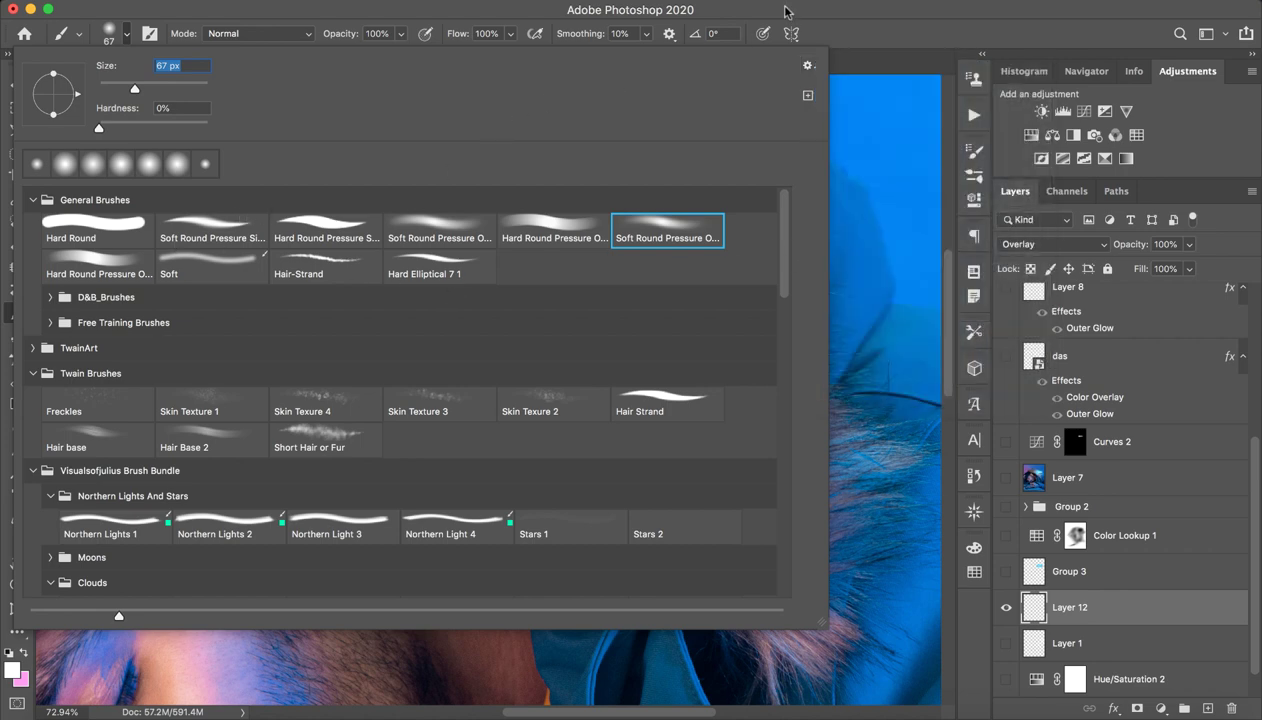
key("Return")
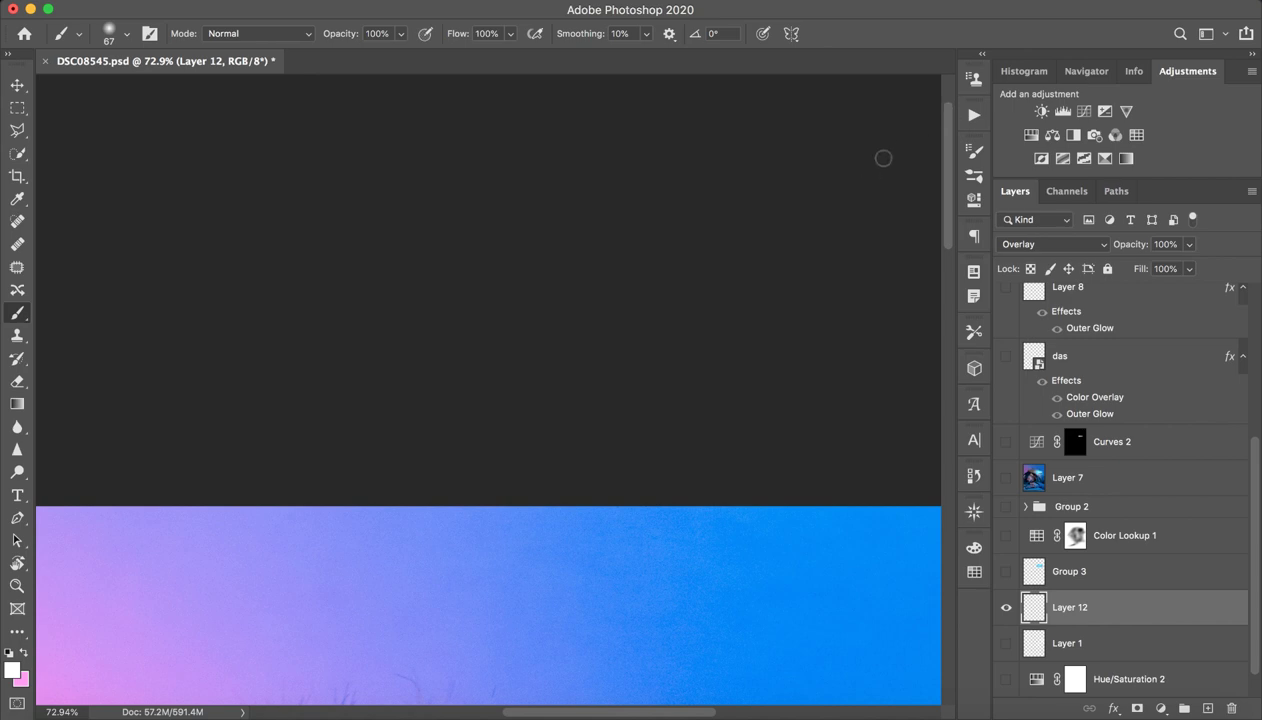
- Try a white test dab on the fur, undo it, and lower brush flow to 5%
scroll(941, 372, "down", 5)
scroll(937, 337, "up", 3)
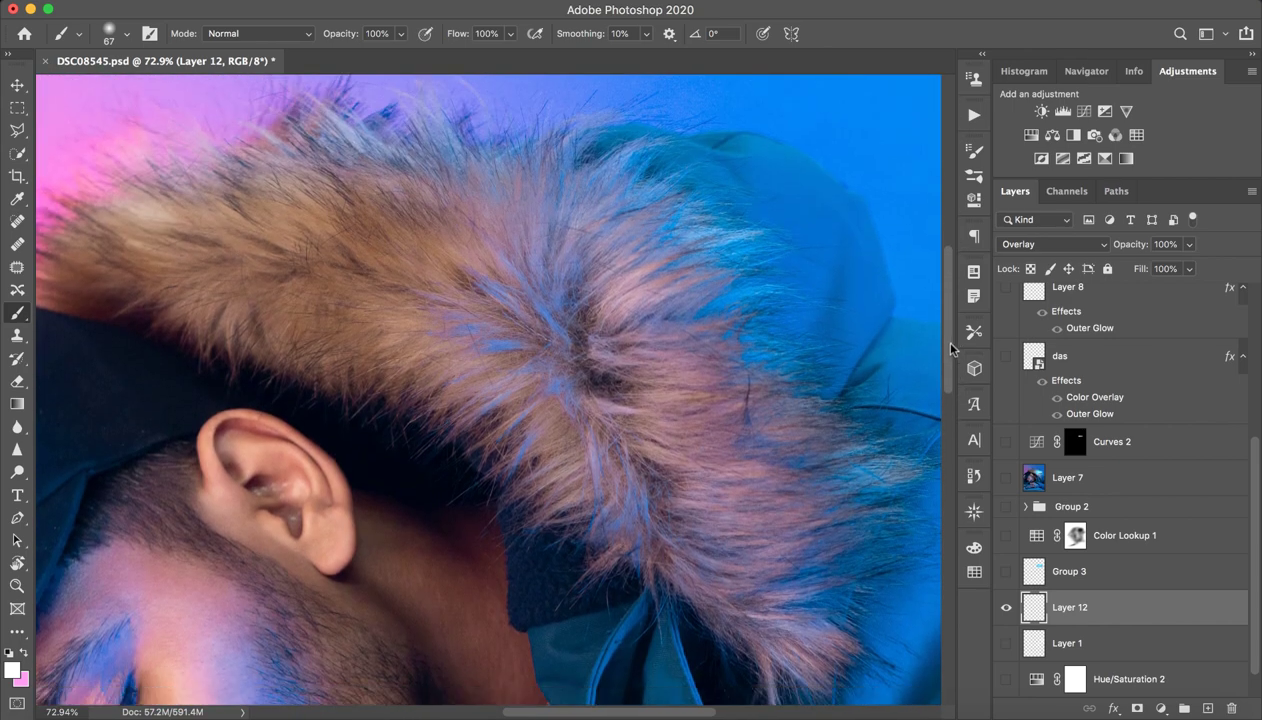
left_click_drag(713, 380, 577, 385)
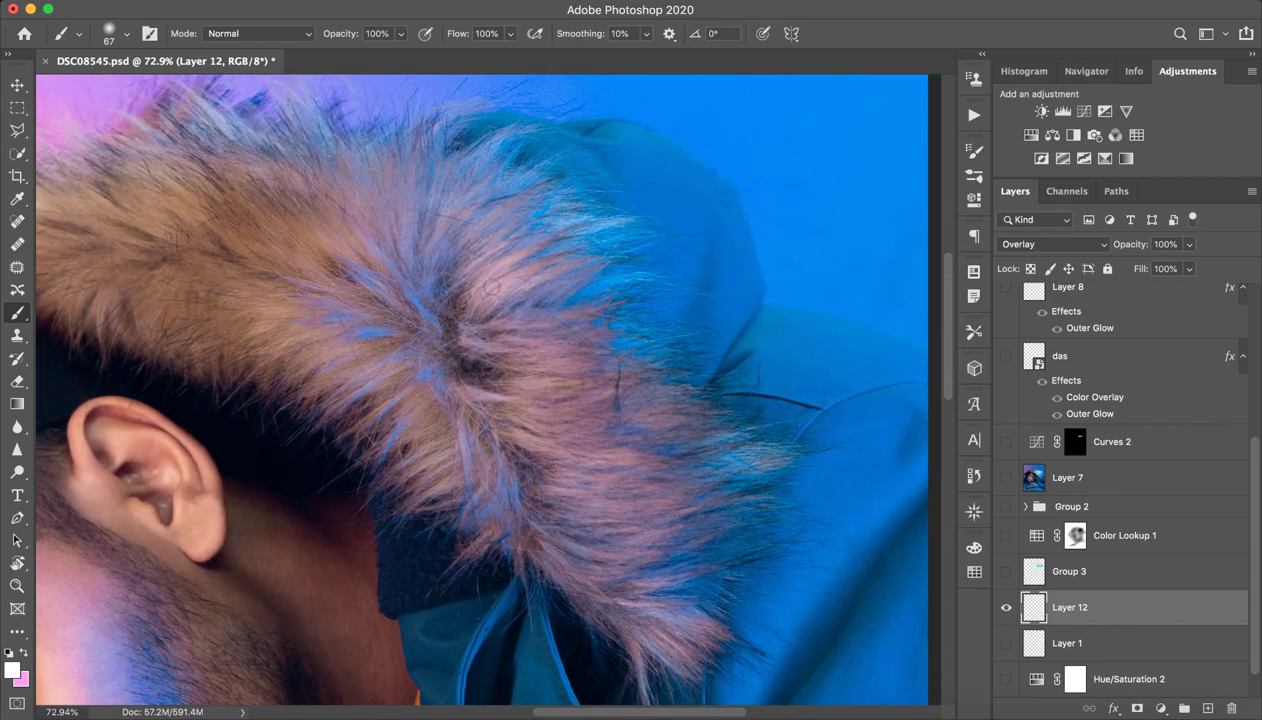
left_click(480, 281)
key("ctrl+z")
left_click_drag(459, 40, 375, 52)
key("Return")
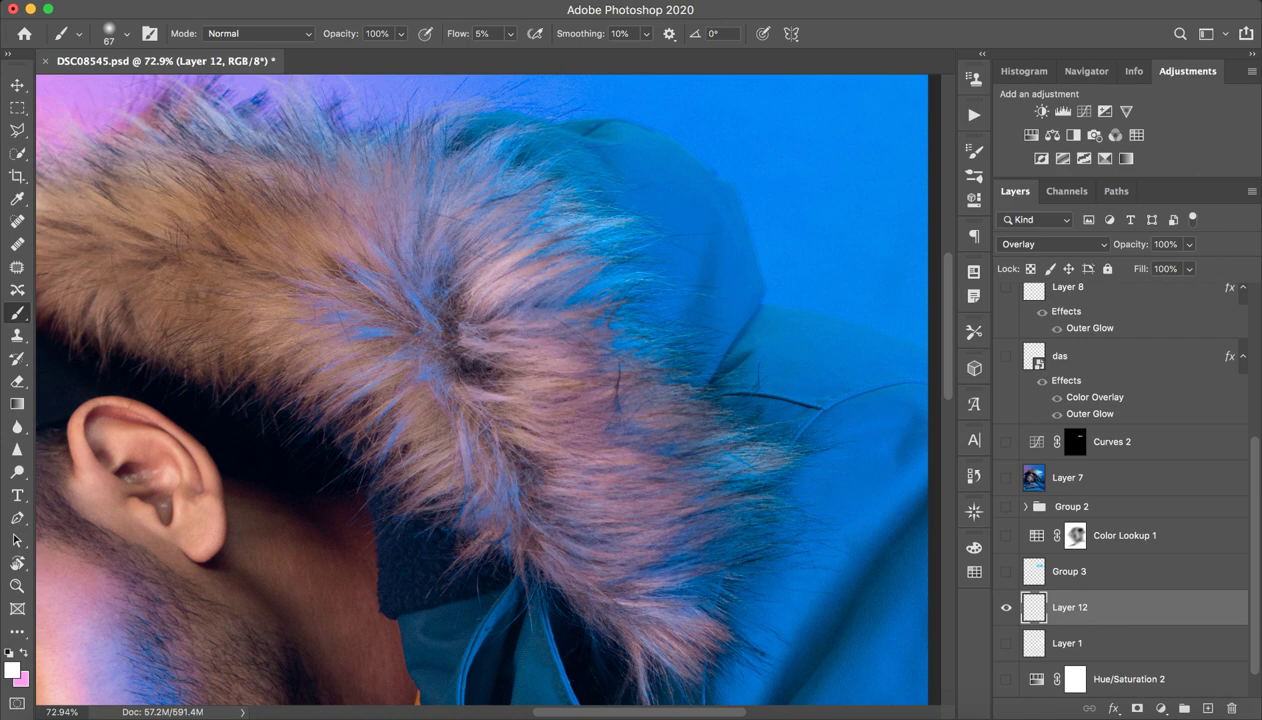
- Paint faint white strokes on the fur edge, lower tips and a top strand with a 41 px brush
left_click_drag(532, 395, 624, 378)
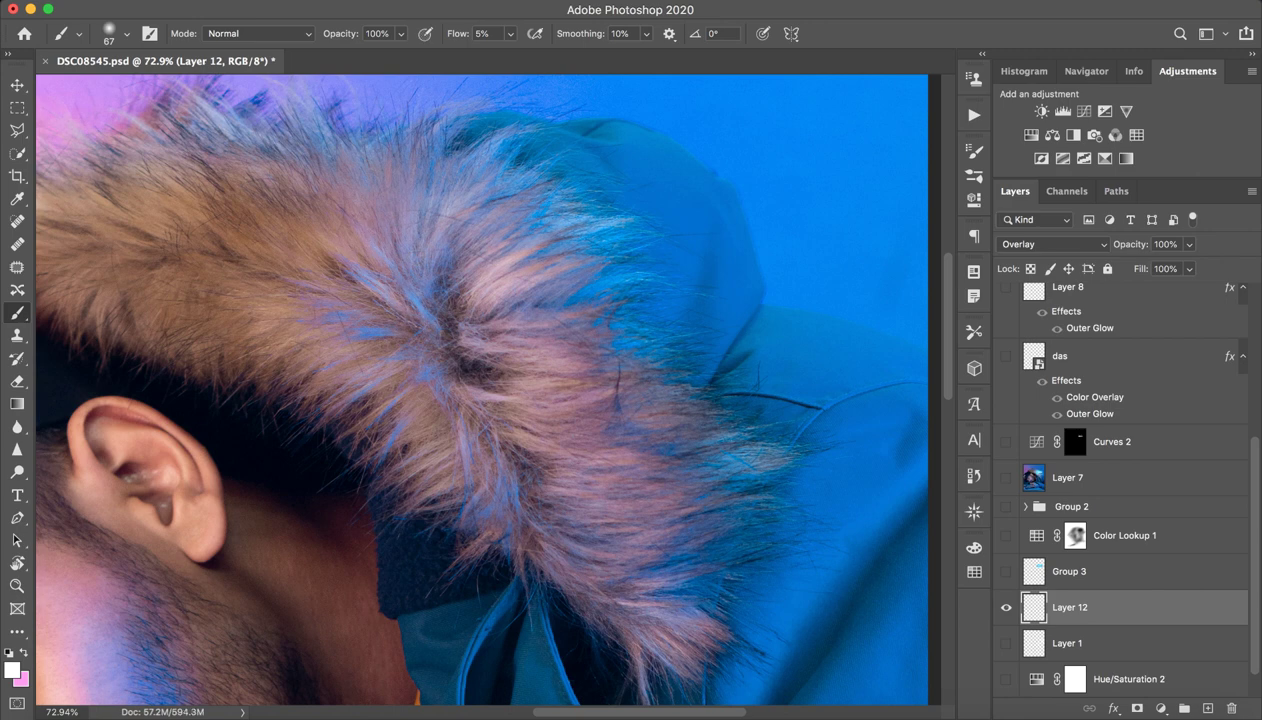
left_click_drag(364, 294, 338, 294)
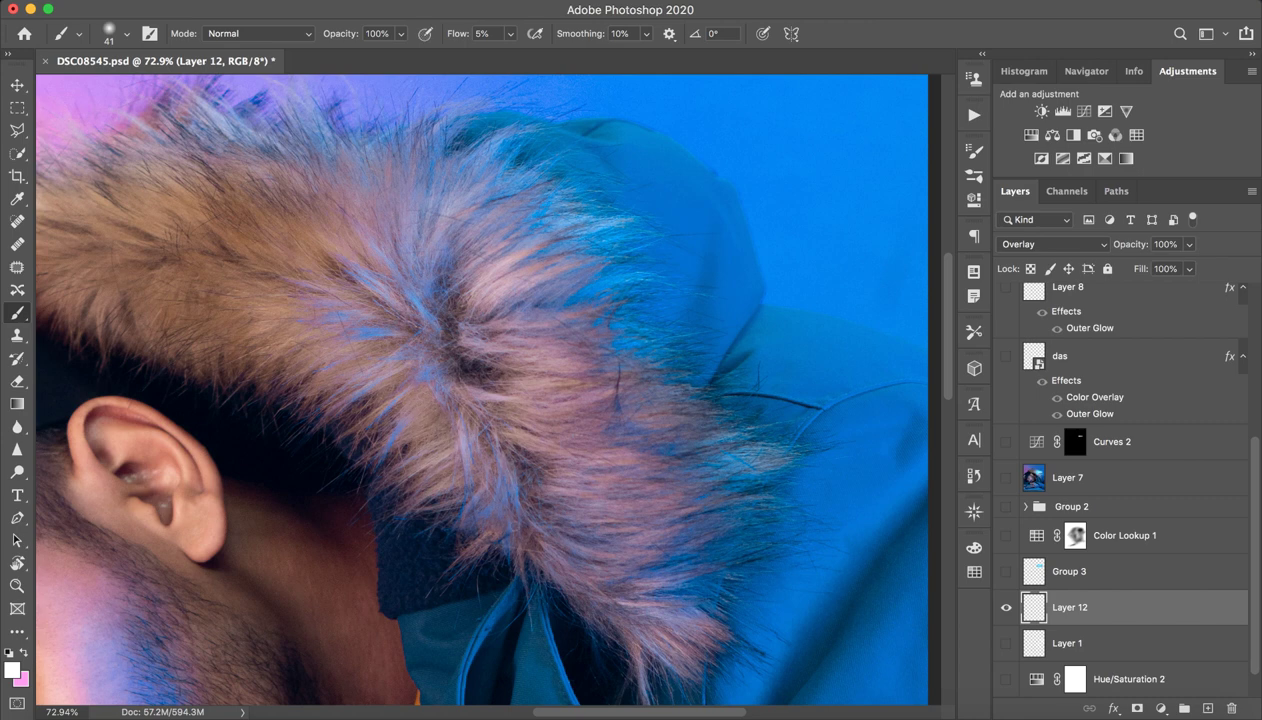
left_click_drag(546, 462, 584, 454)
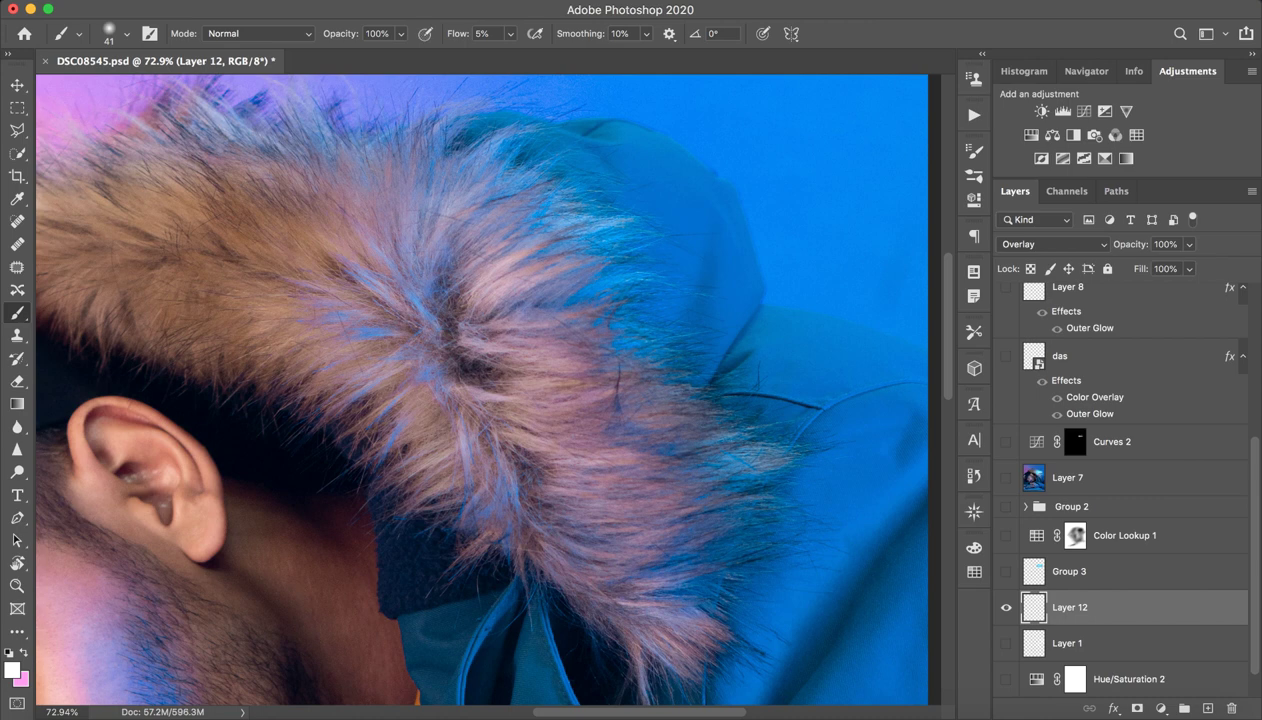
left_click_drag(400, 177, 404, 240)
- Enlarge the brush to 53 then 103 px for the lower hood fur, then zoom out to the whole image
scroll(220, 242, "left", 5)
scroll(220, 242, "up", 2)
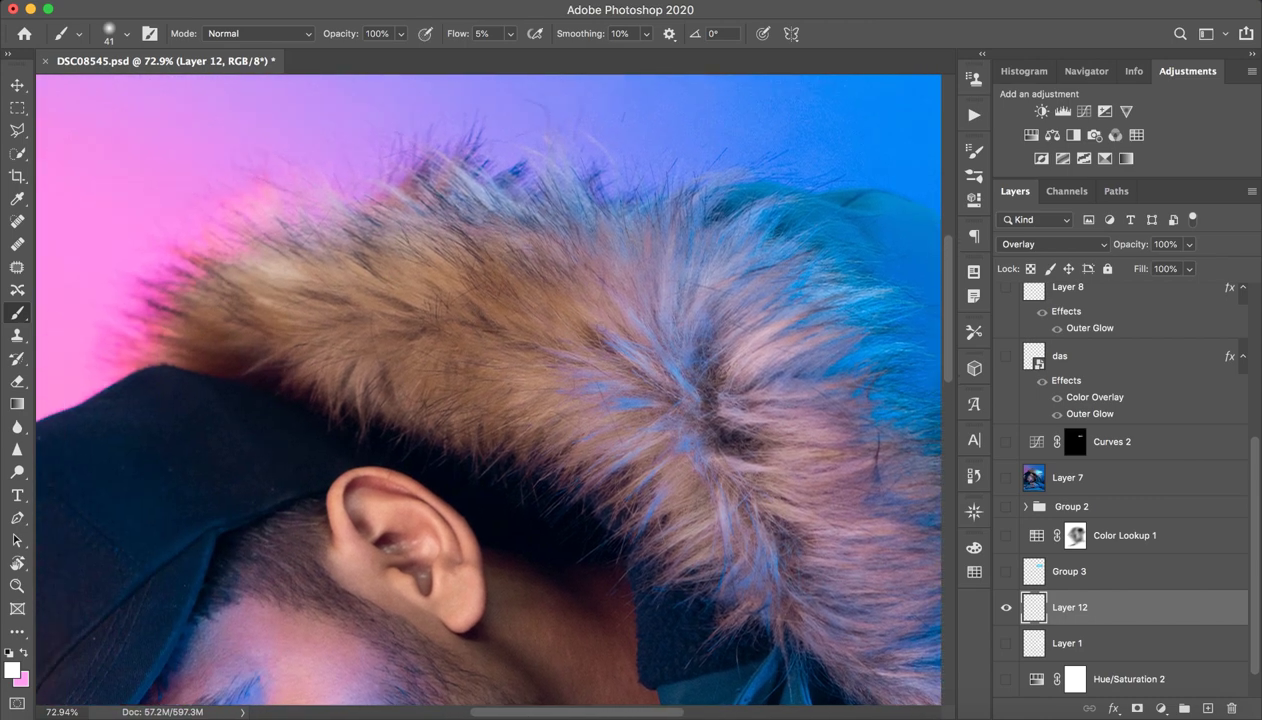
left_click_drag(566, 326, 568, 326)
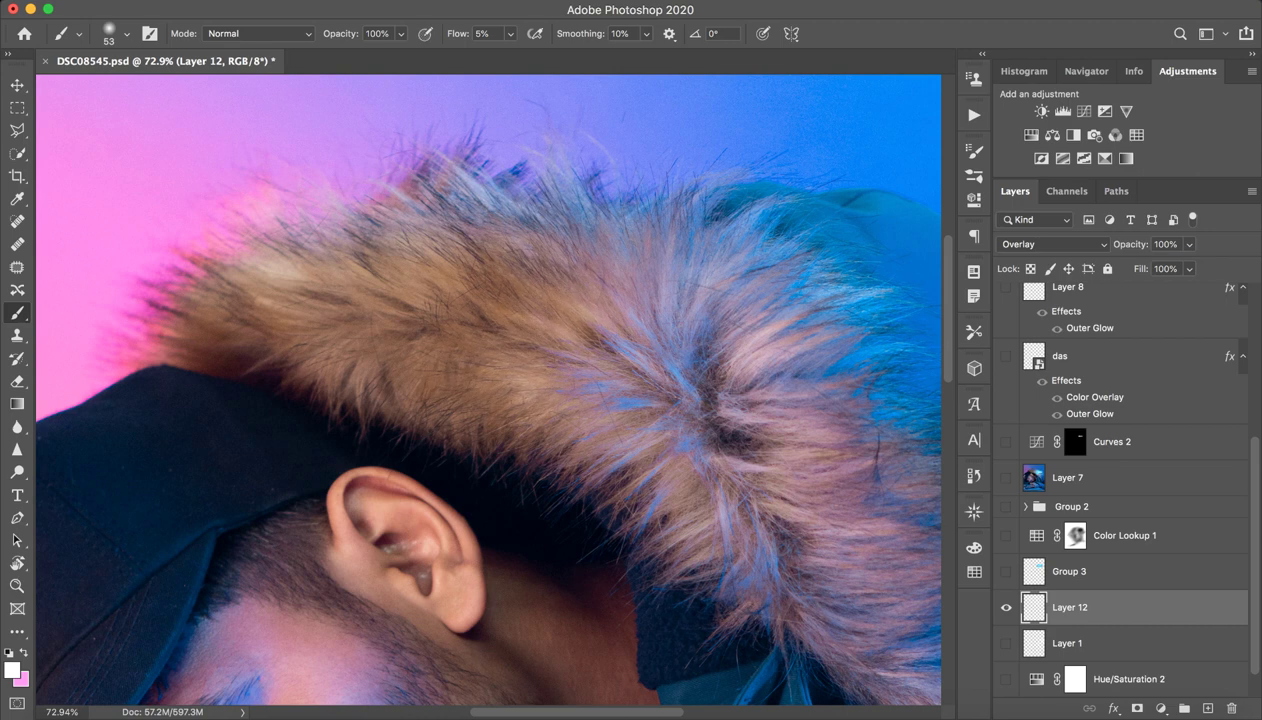
left_click_drag(657, 432, 451, 262)
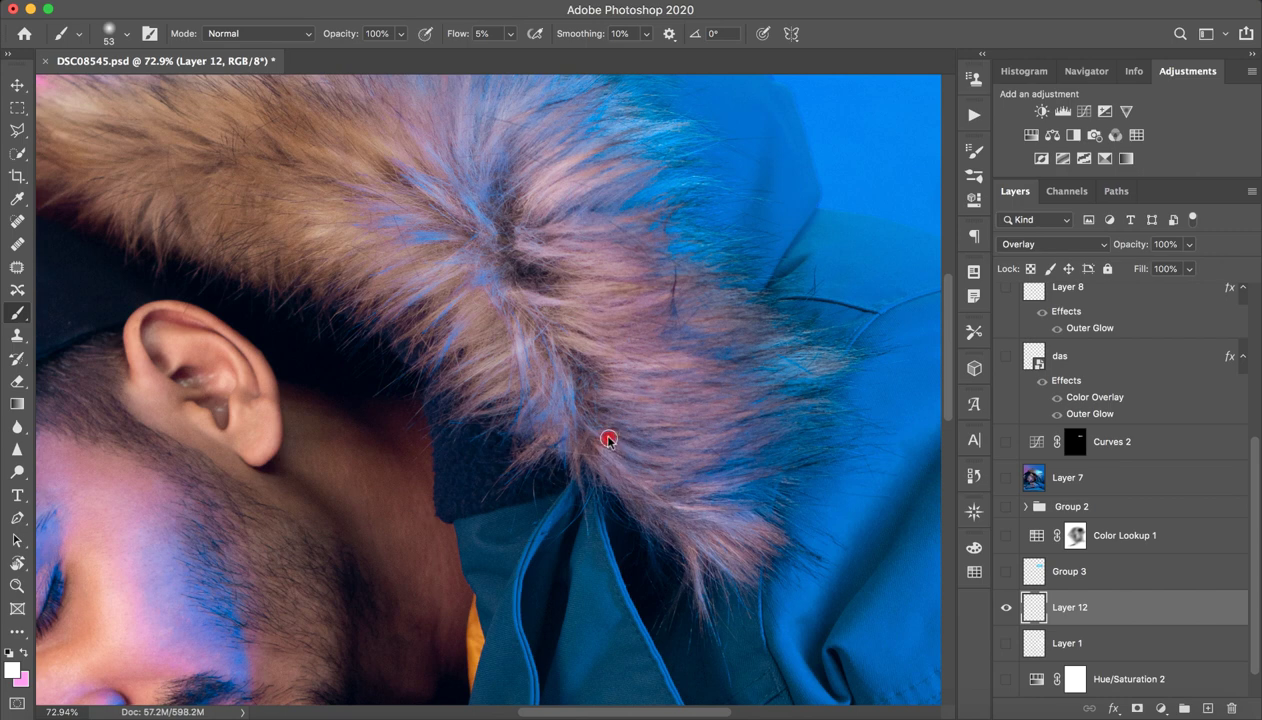
left_click_drag(606, 436, 656, 436)
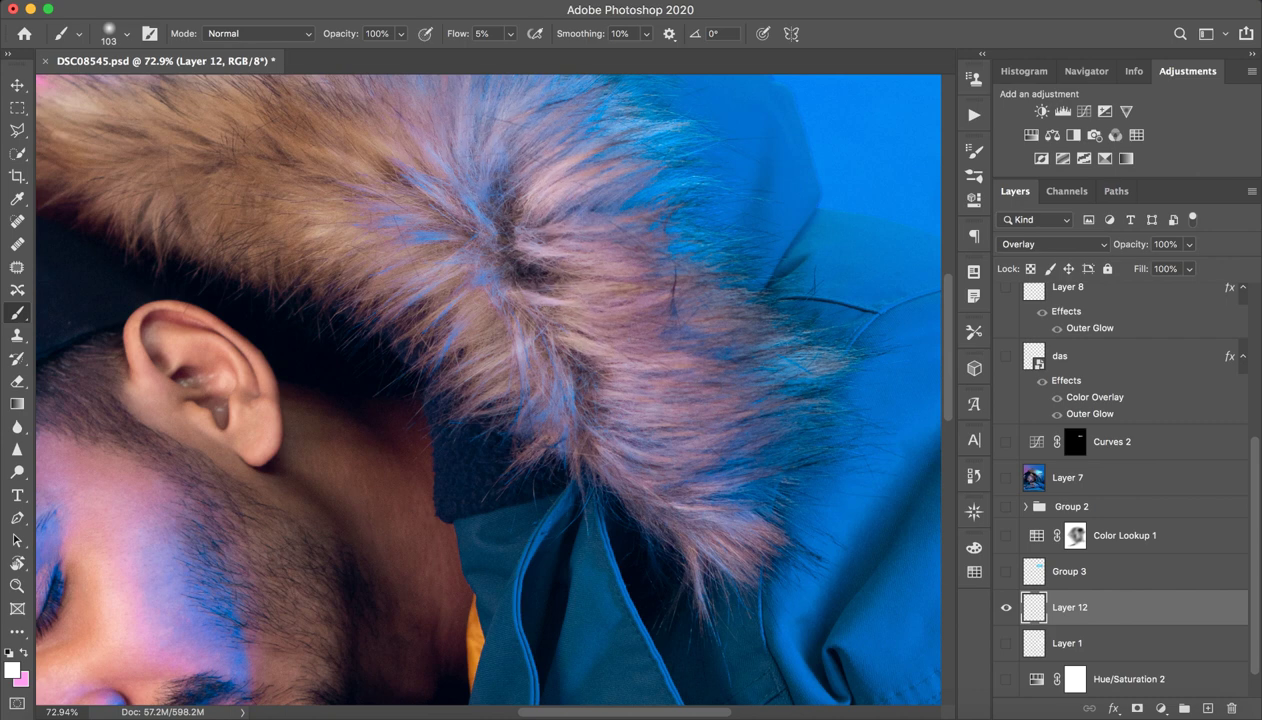
left_click_drag(567, 302, 148, 166)
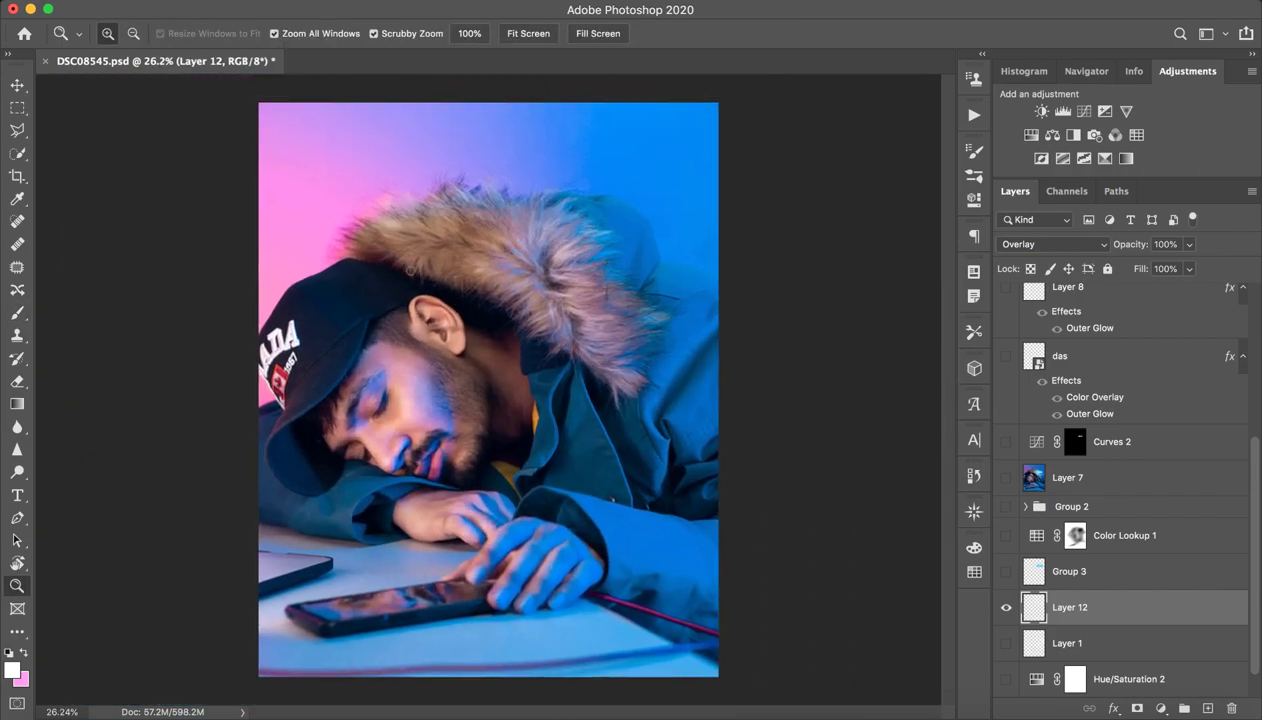
- Toggle Layer 12's glow on and off to compare, leaving it hidden
left_click(1006, 608)
left_click(1006, 608)
left_click(1006, 608)
left_click(1006, 612)
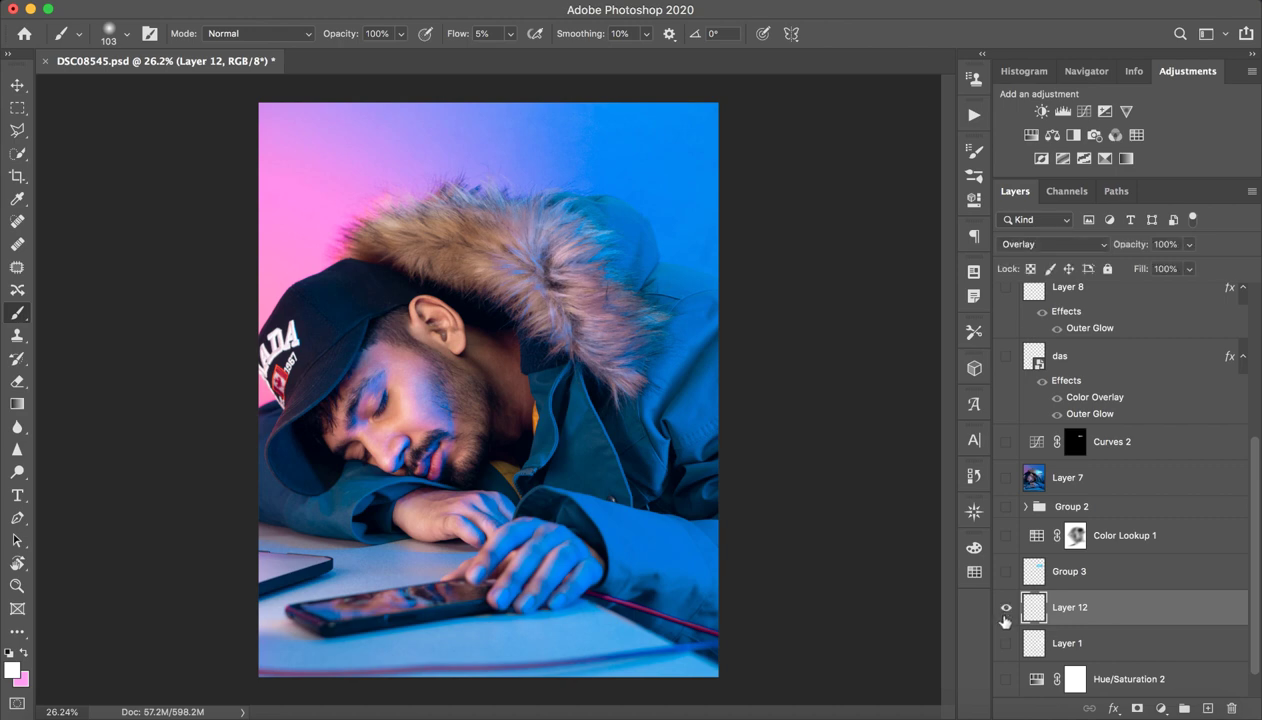
left_click(1006, 612)
left_click(1006, 614)
left_click(1006, 616)
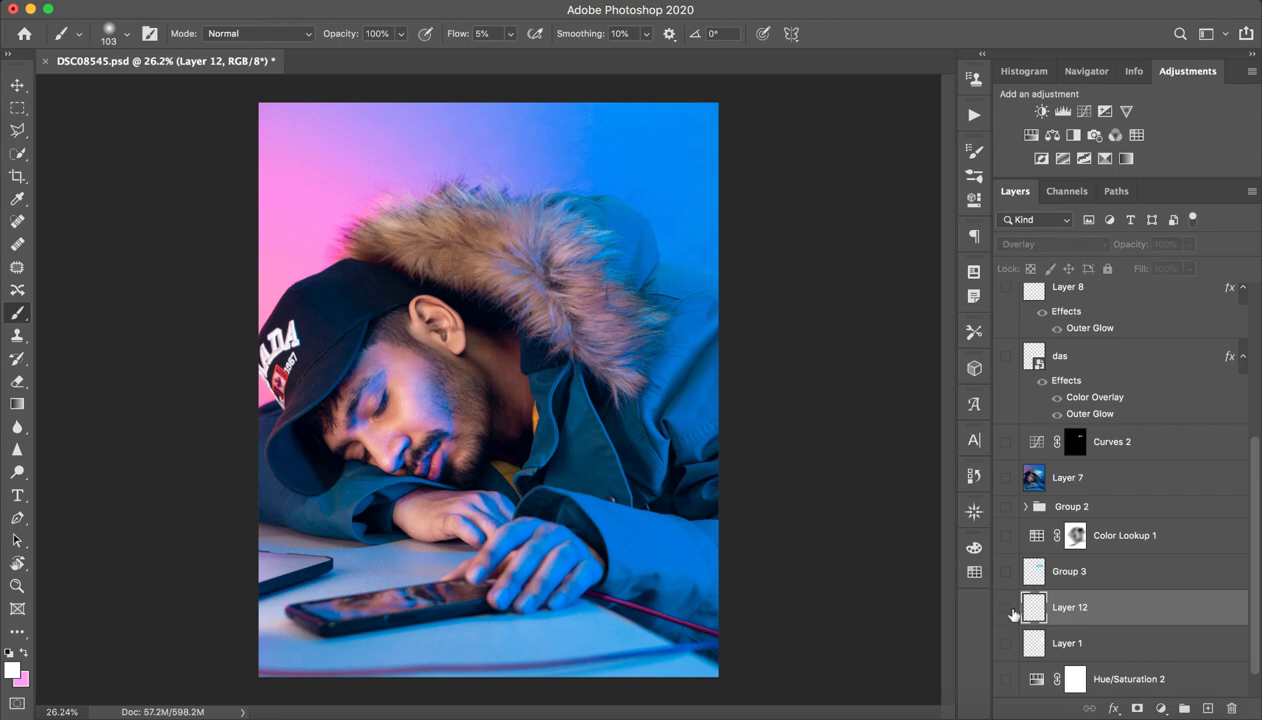
left_click(1006, 608)
left_click(1006, 608)
- Make Layer 1 the working layer and compare it toggled on and off against Layer 12
left_click(1006, 643)
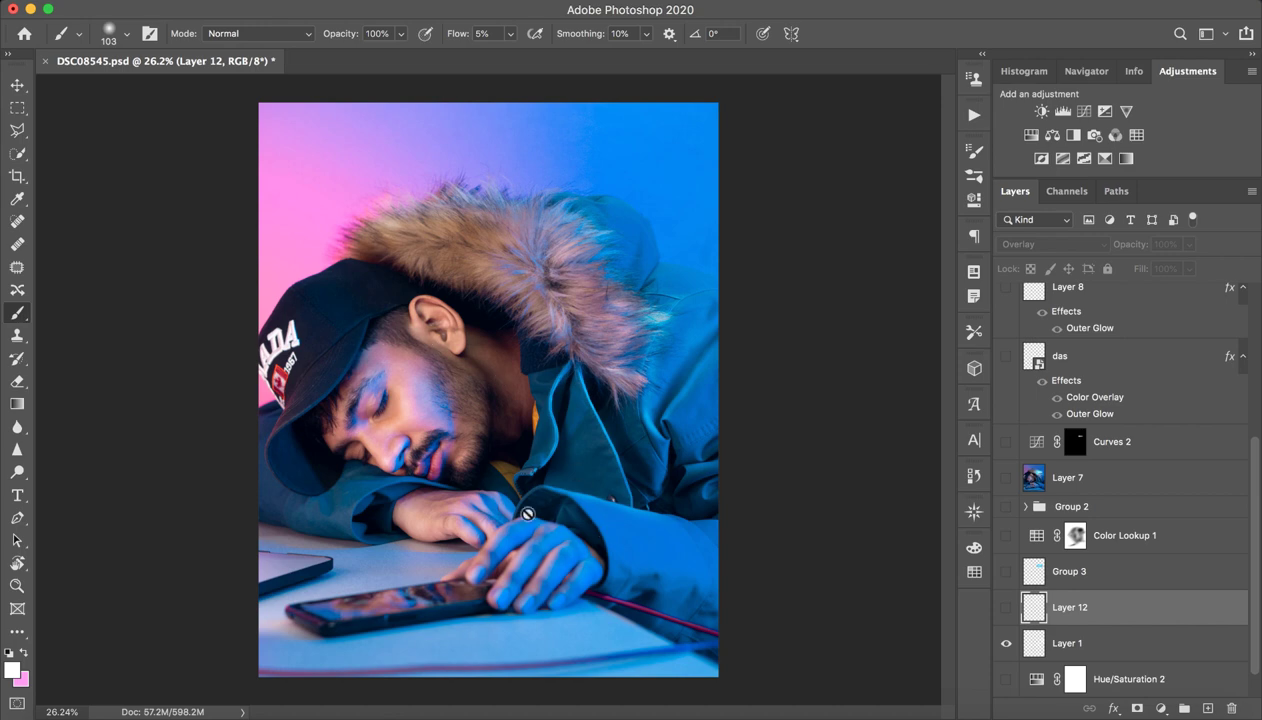
left_click(1040, 644)
left_click(1007, 645)
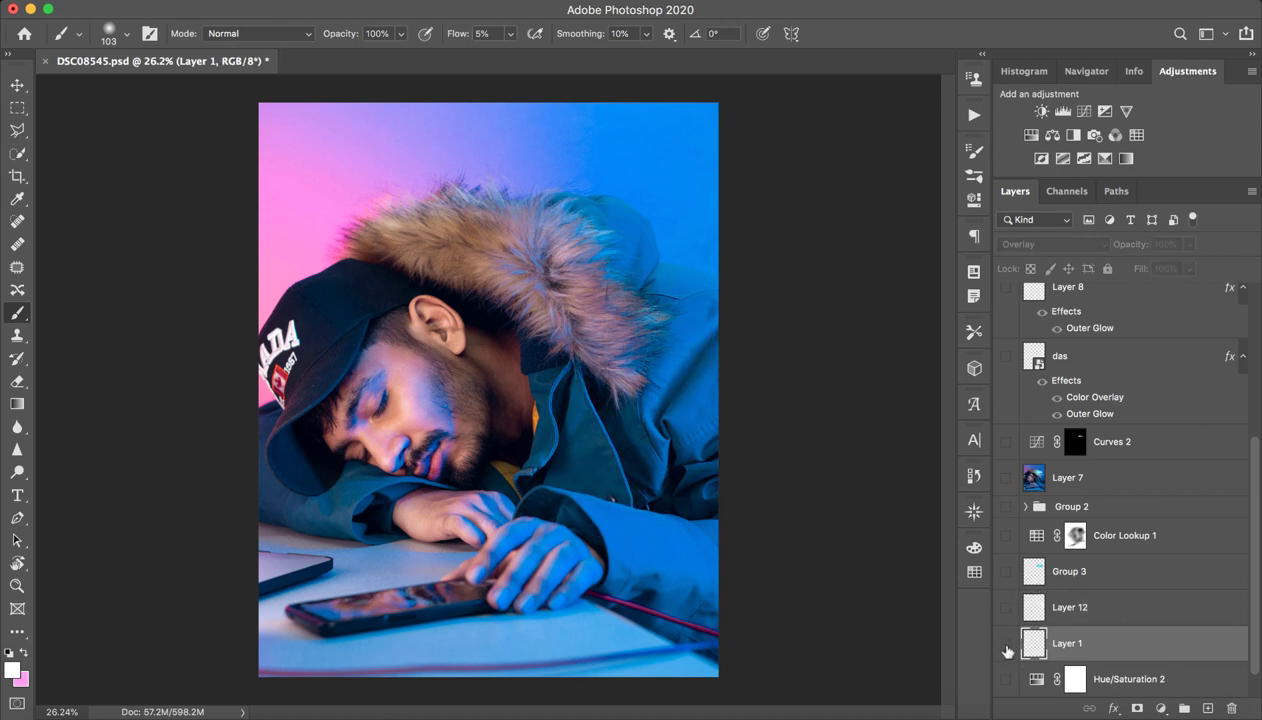
left_click(1006, 645)
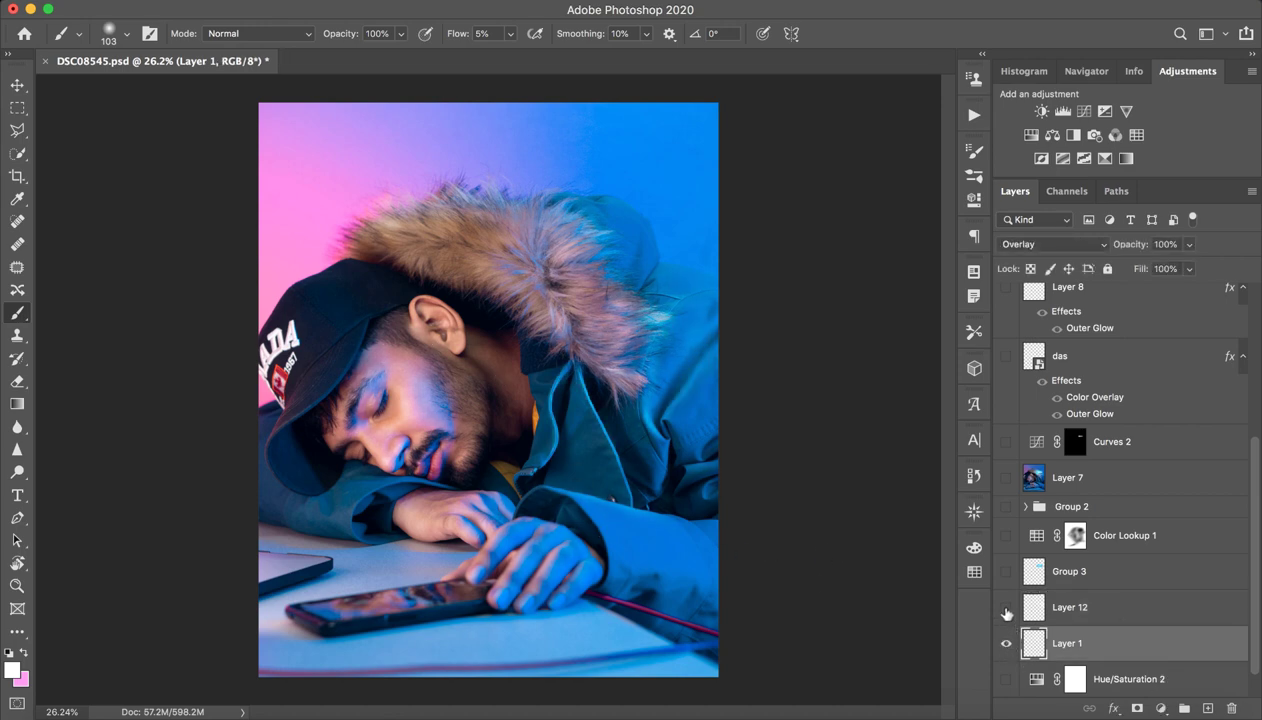
left_click(1006, 608)
left_click(1006, 608)
left_click(1007, 644)
left_click(1006, 605)
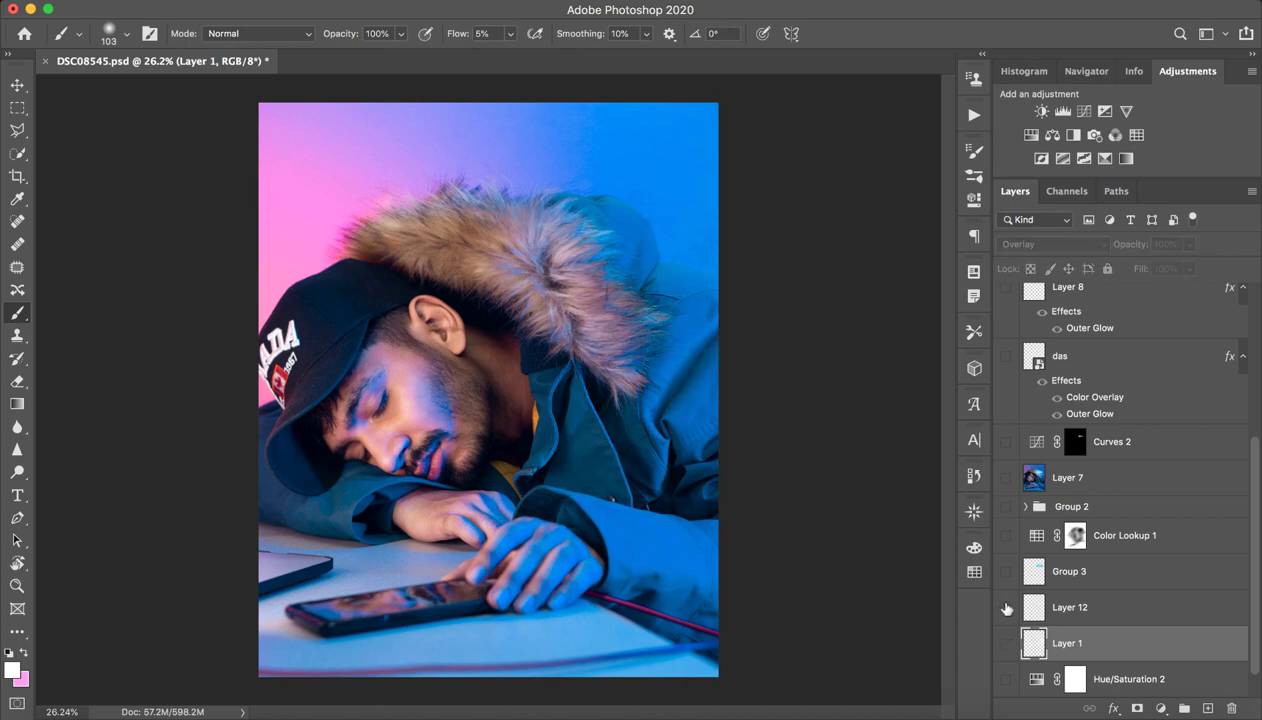
left_click(1006, 605)
left_click(1008, 612)
left_click(1010, 645)
left_click(1008, 646)
left_click(1008, 646)
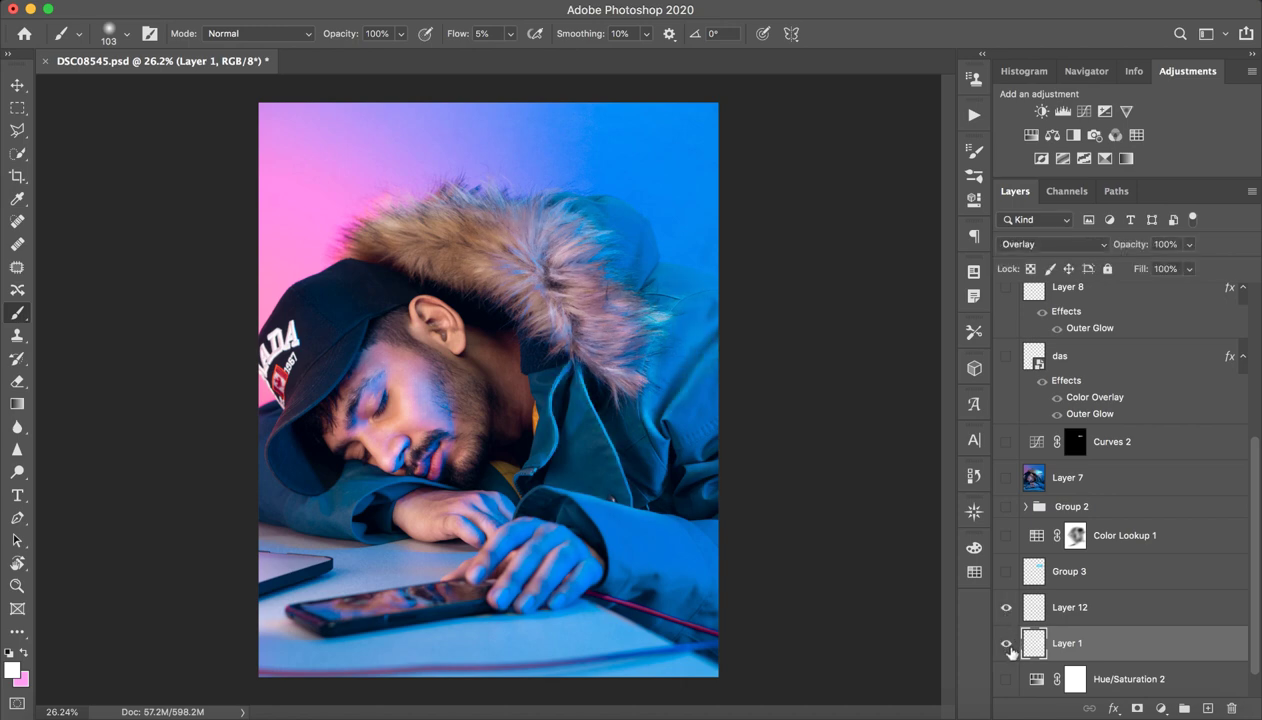
left_click(1006, 643)
- Delete Layer 12, leaving Layer 1 in Overlay mode above Curves 1
left_click(1092, 609)
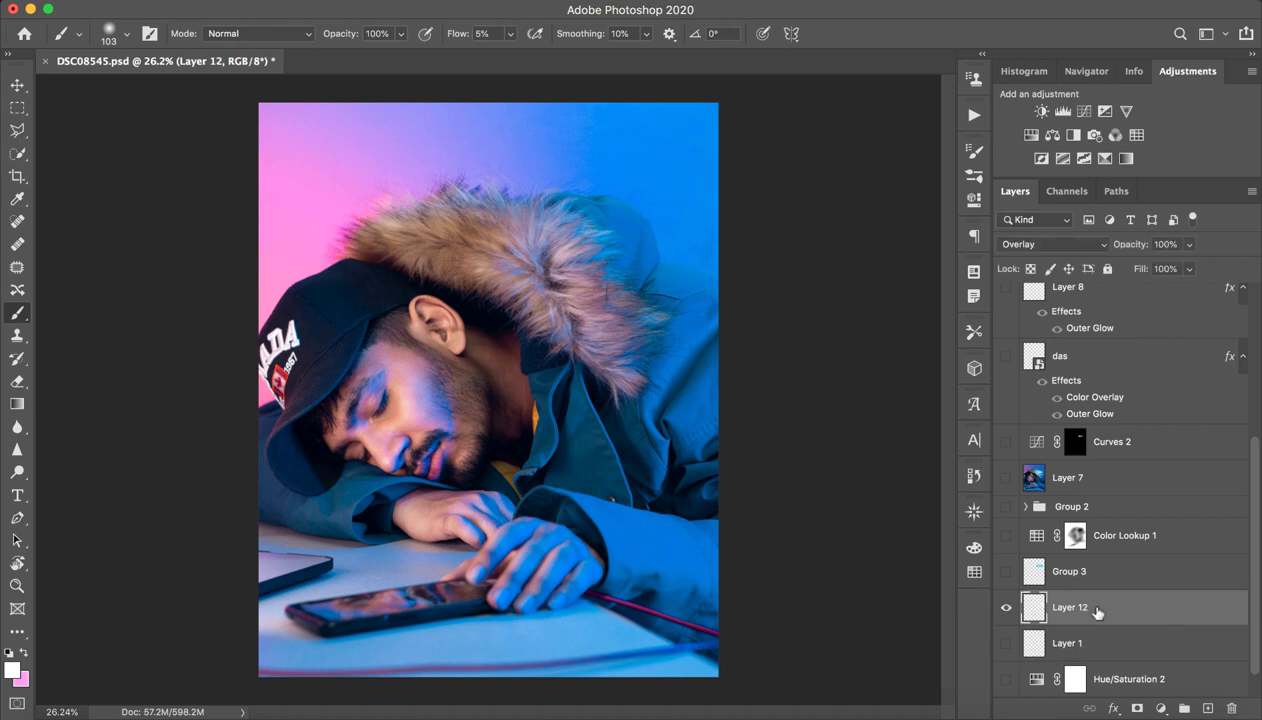
left_click(1006, 607)
left_click(1233, 708)
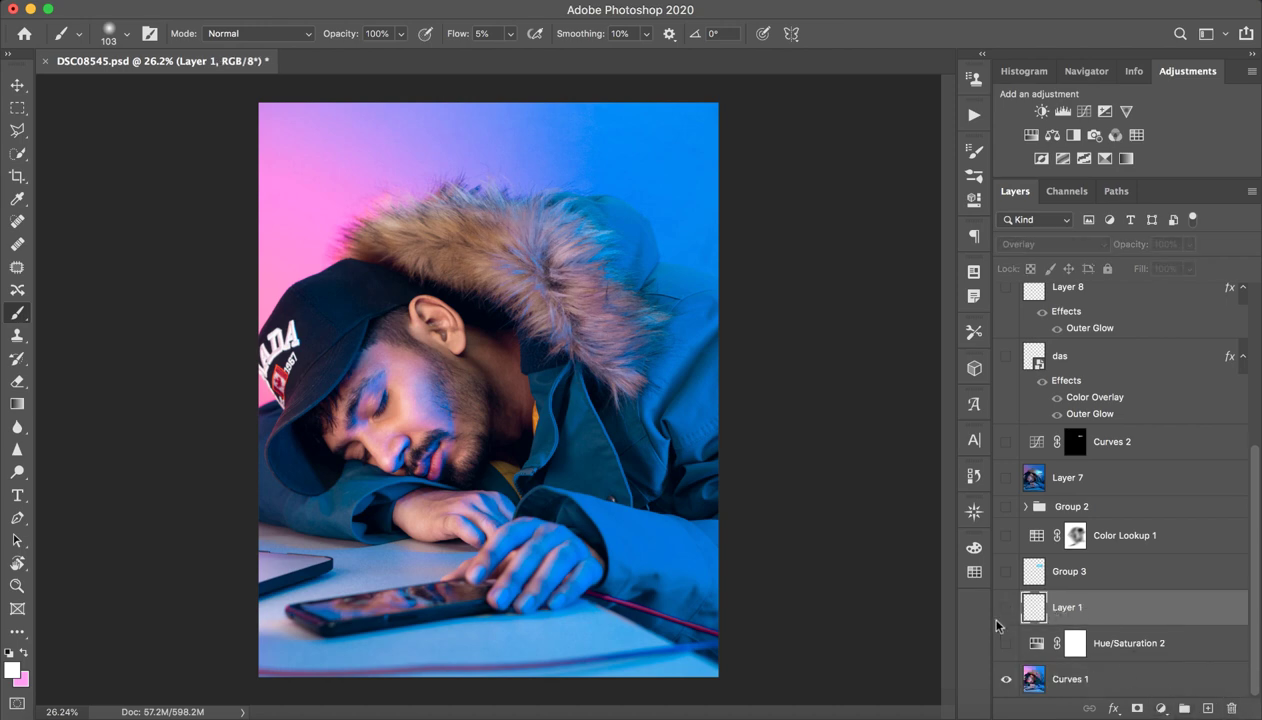
left_click(1006, 607)
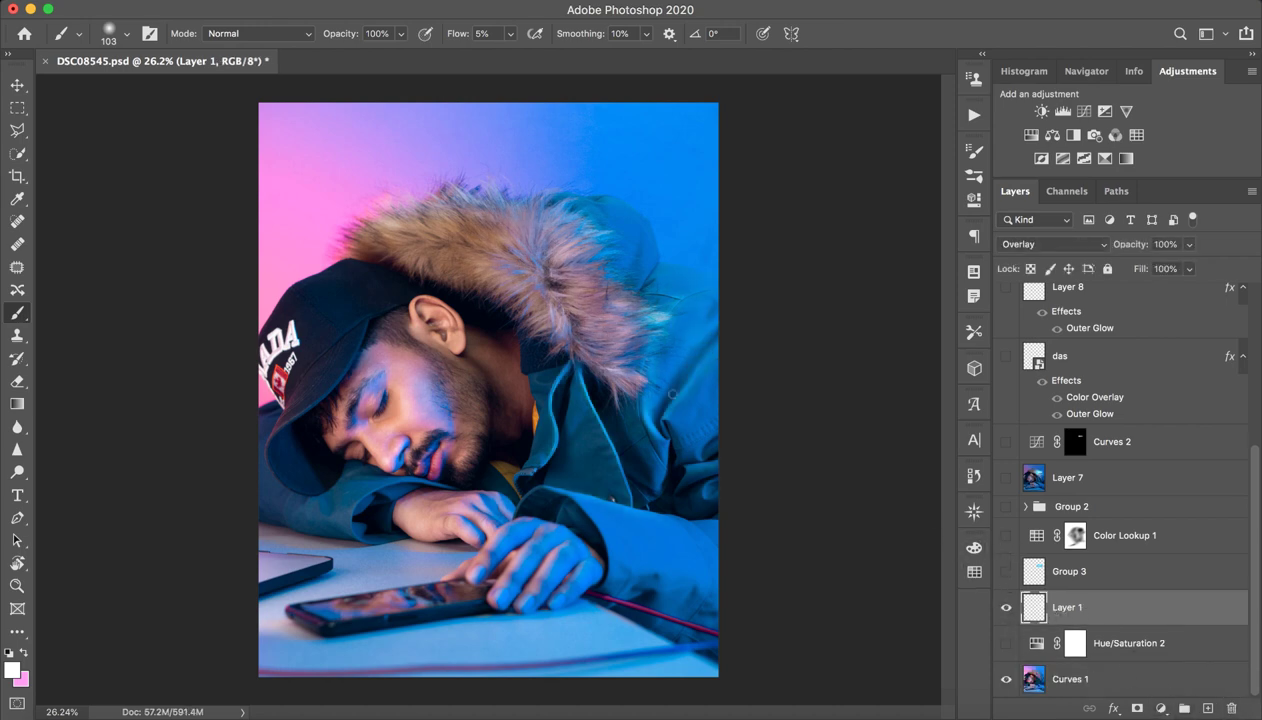
- Turn on Group 3 to bring back the glowing 'I miss you' bubble beside the hood
left_click_drag(656, 315, 830, 252)
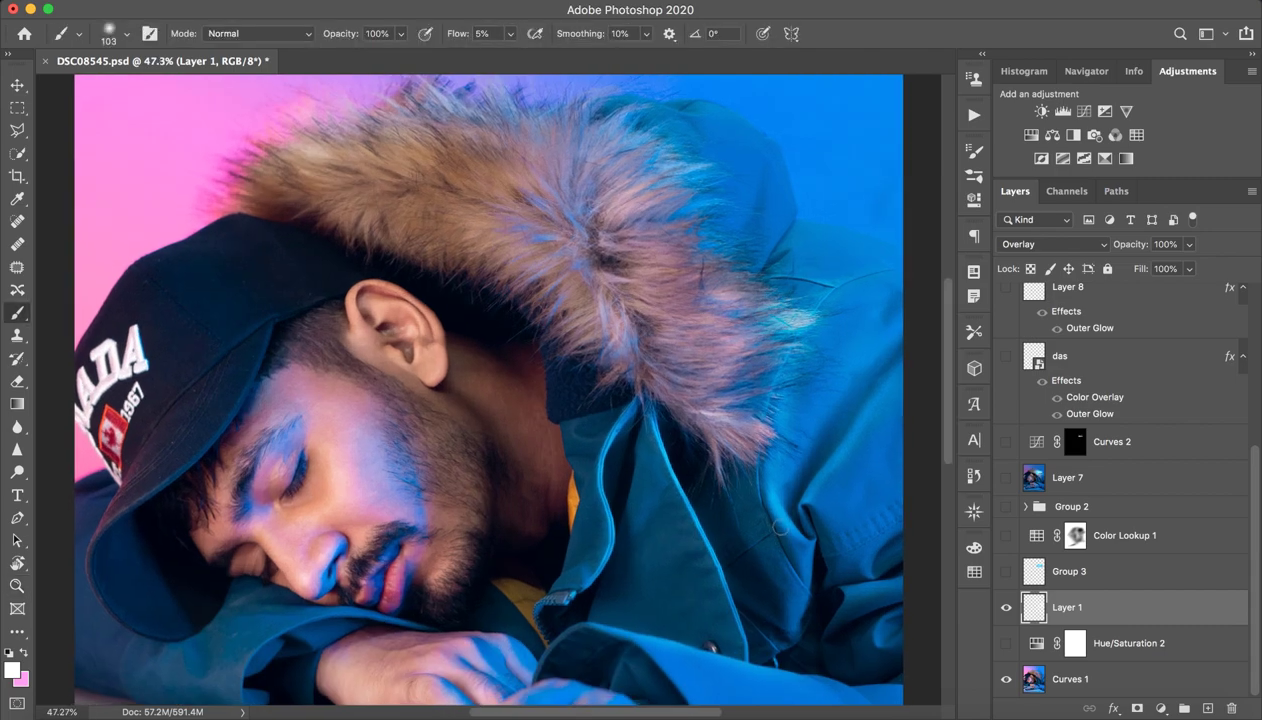
scroll(745, 480, "down", 5)
key("ctrl+space")
mouse_move(824, 408)
left_mouse_down()
mouse_move(789, 332)
mouse_move(665, 478)
left_mouse_up()
left_click(1065, 560)
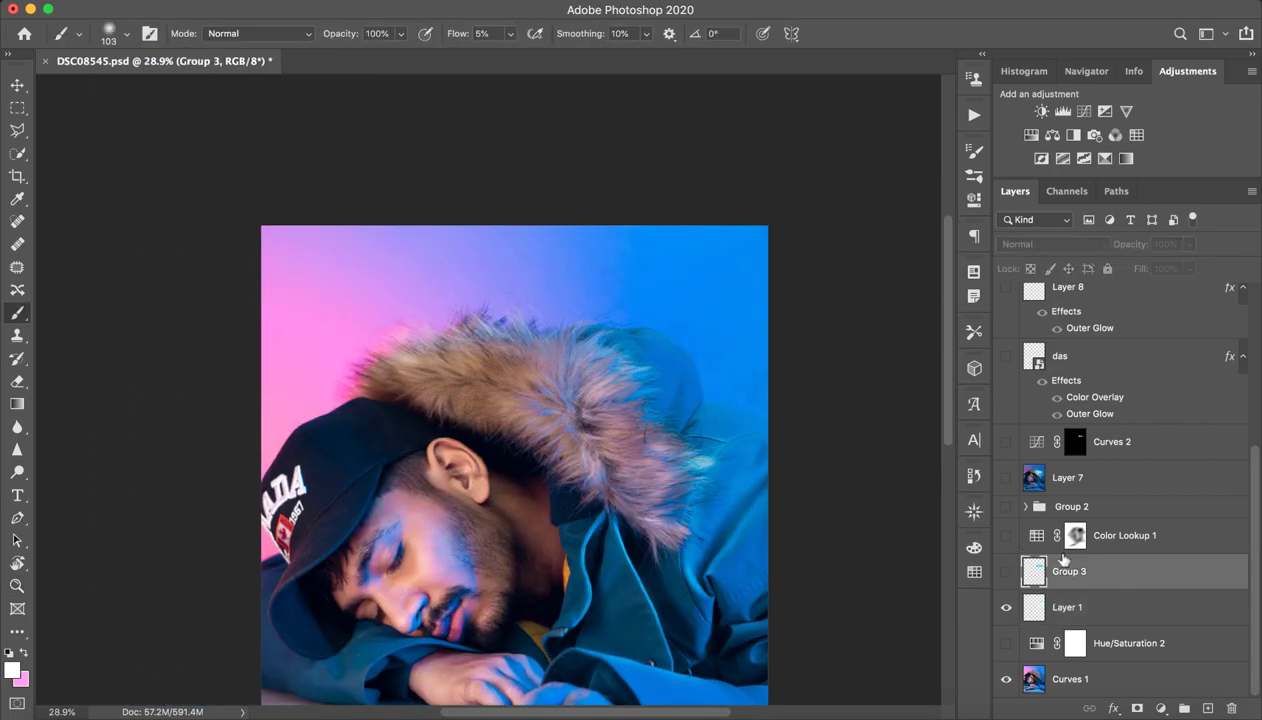
left_click(1006, 571)
key("ctrl+space")
left_click_drag(647, 397, 673, 401)
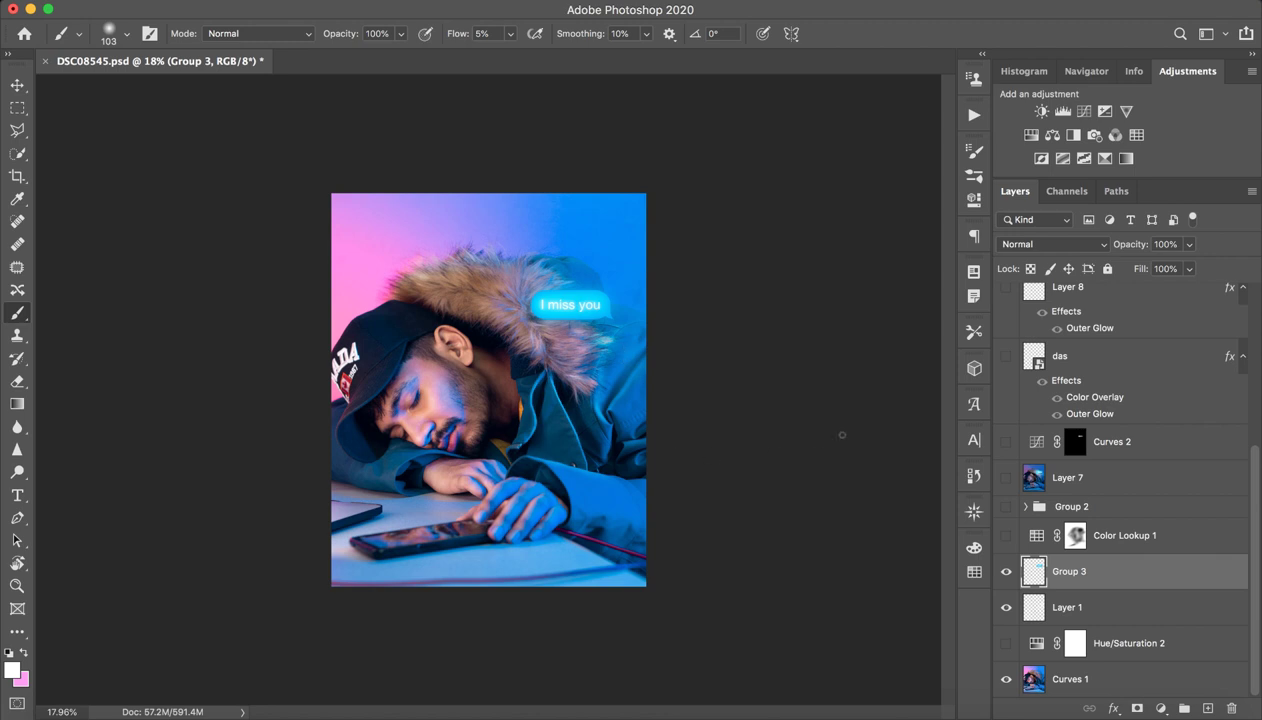
key("ctrl+space")
left_click_drag(568, 398, 667, 400)
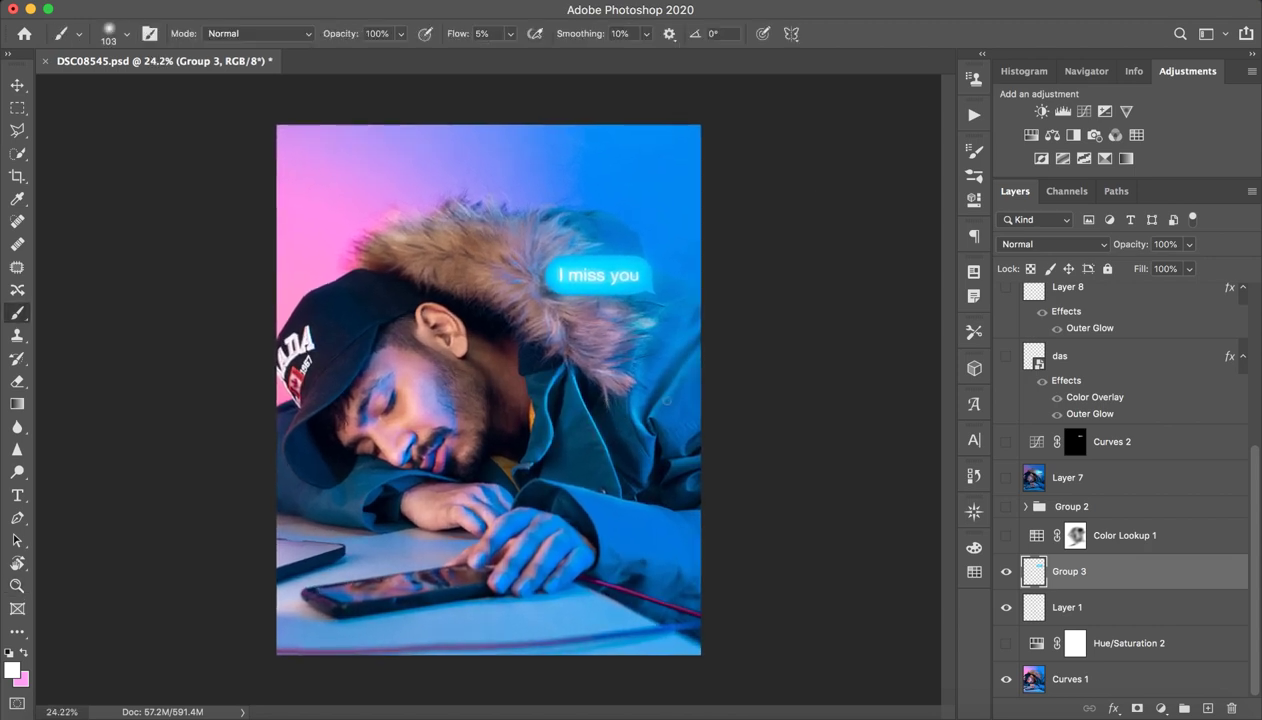
- Show Color Lookup 1 and check that it uses NightFromDay.CUBE
left_click(1165, 540)
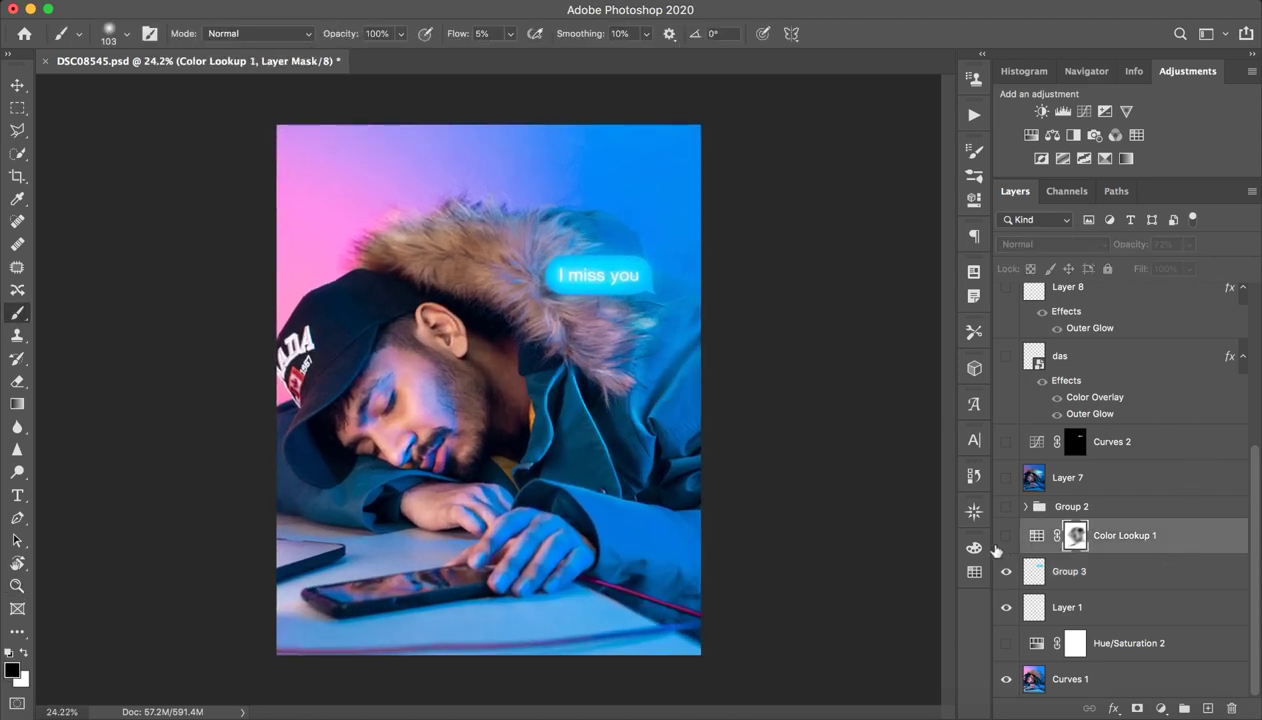
left_click(1006, 535)
double_click(1037, 535)
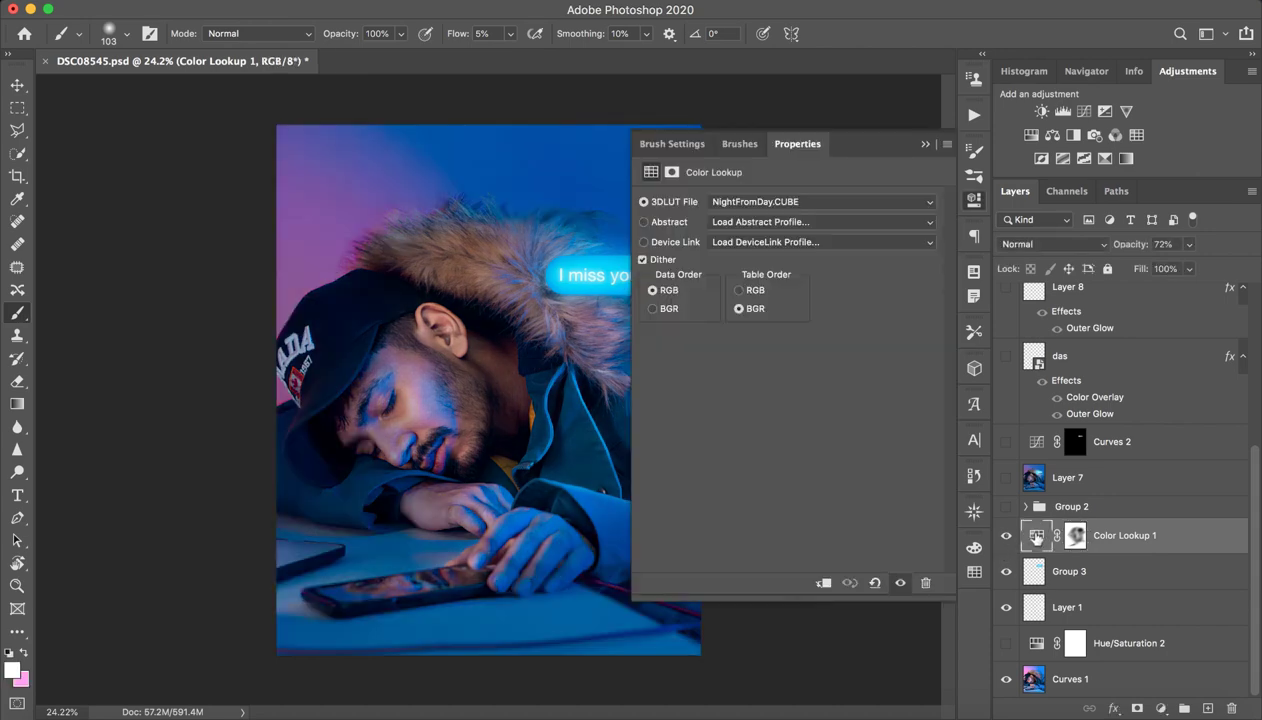
left_click(925, 143)
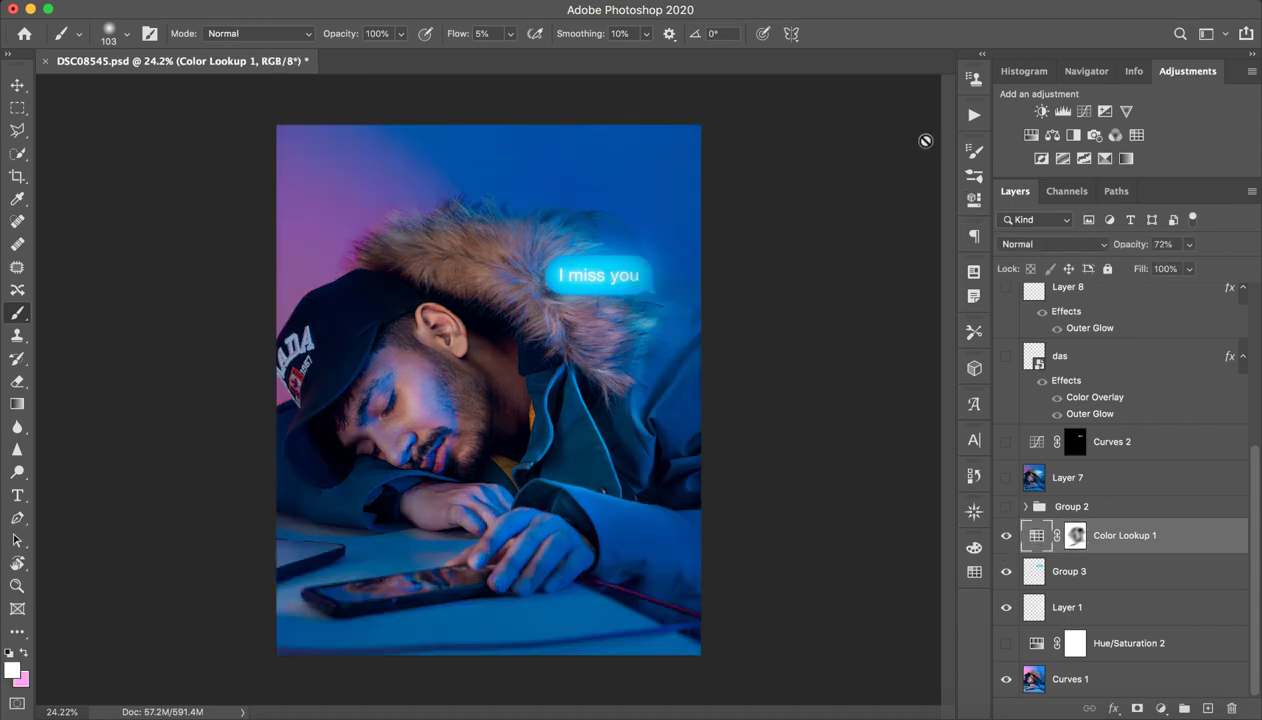
- Add a Color Lookup 2 adjustment without choosing a LUT, then delete it
left_click(1137, 136)
left_click(882, 205)
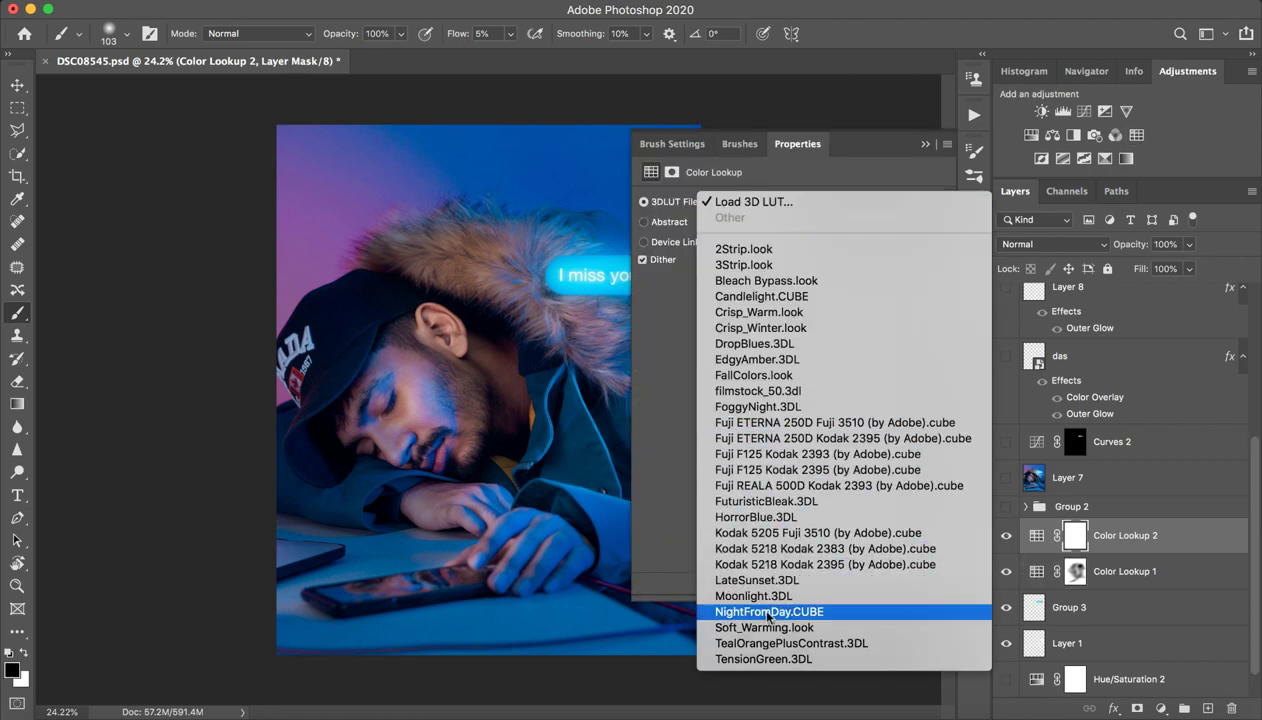
left_click(912, 145)
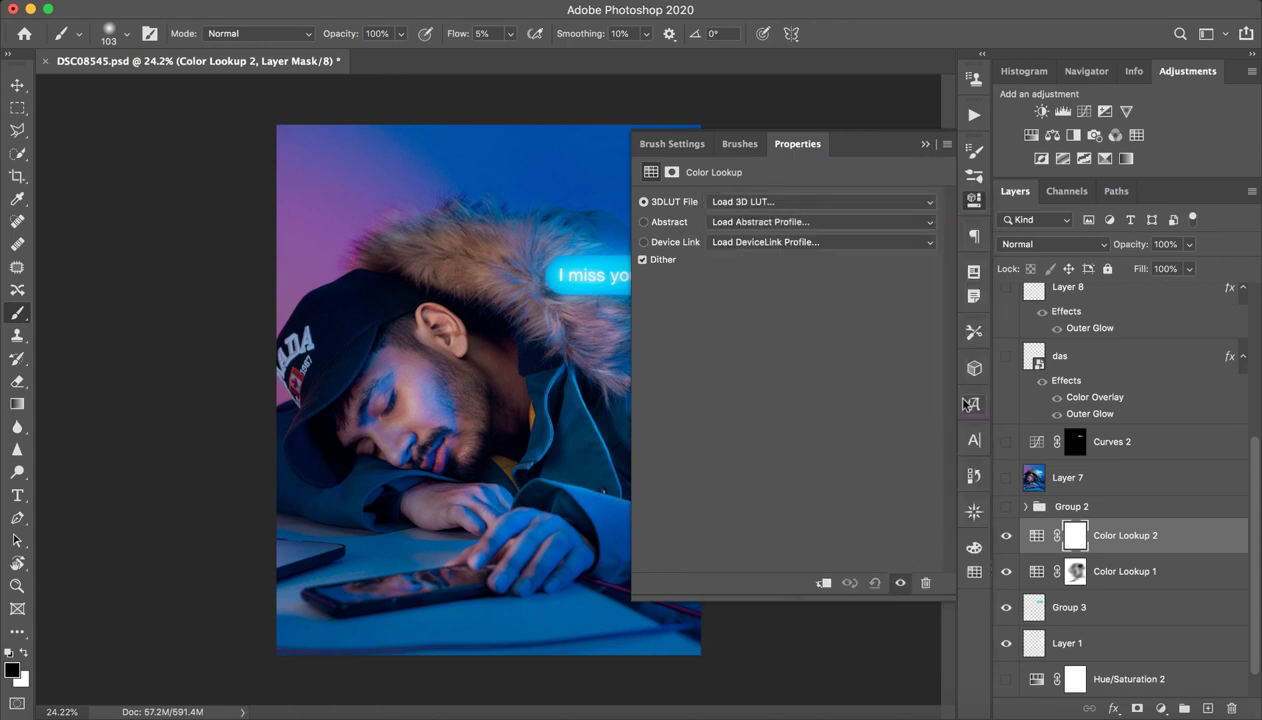
left_click(1138, 607)
left_click(1120, 535)
left_click(1232, 708)
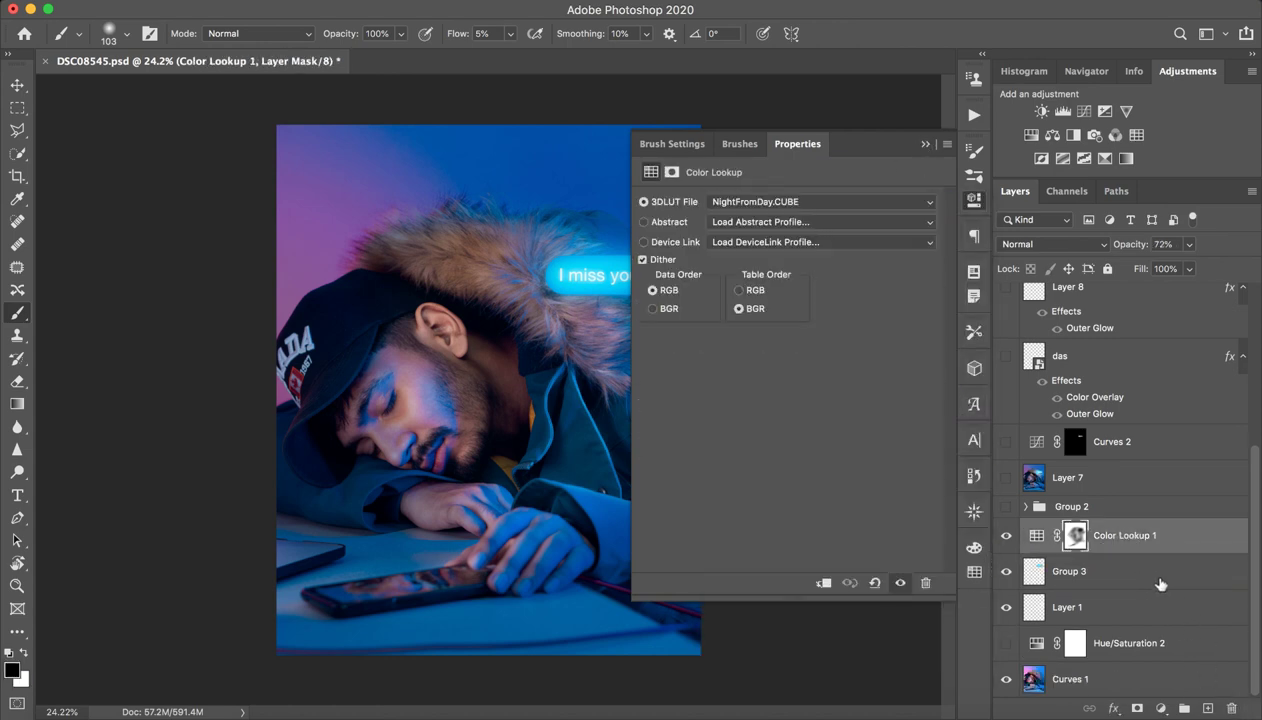
left_click(924, 144)
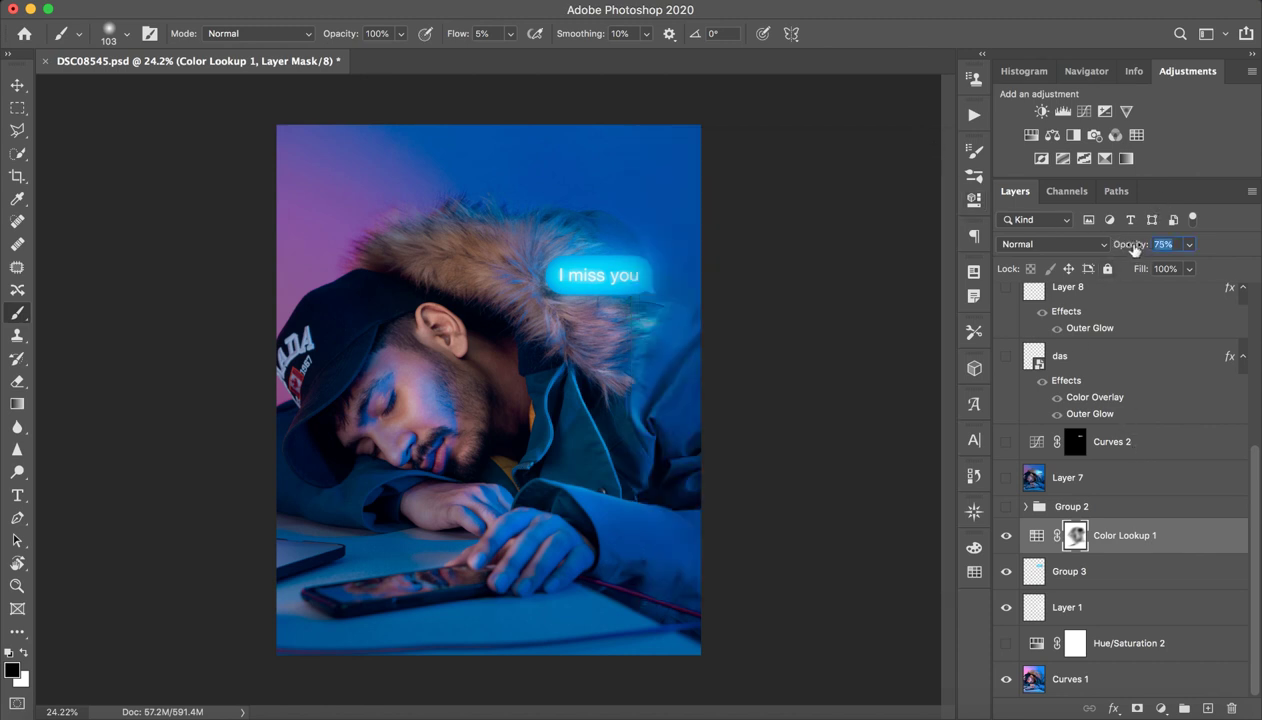
- Keep the Color Lookup 1 opacity at 72%
left_click_drag(1130, 244, 1215, 247)
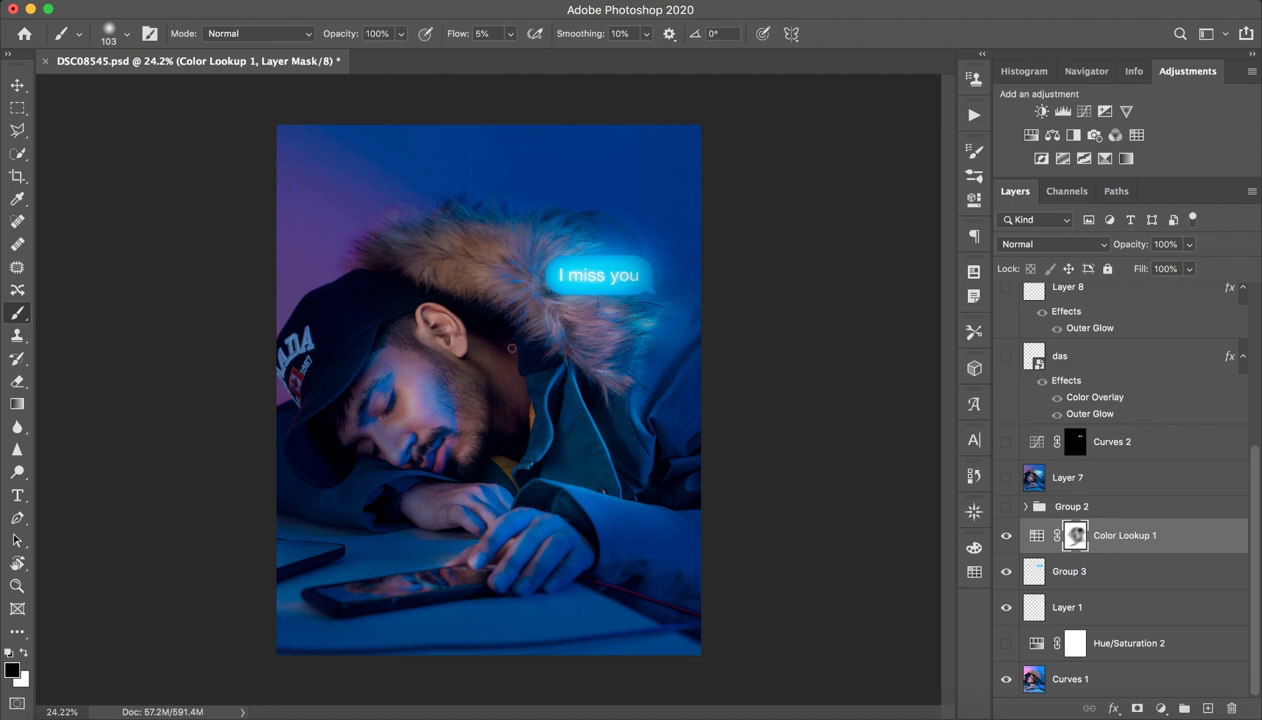
key("7")
key("2")
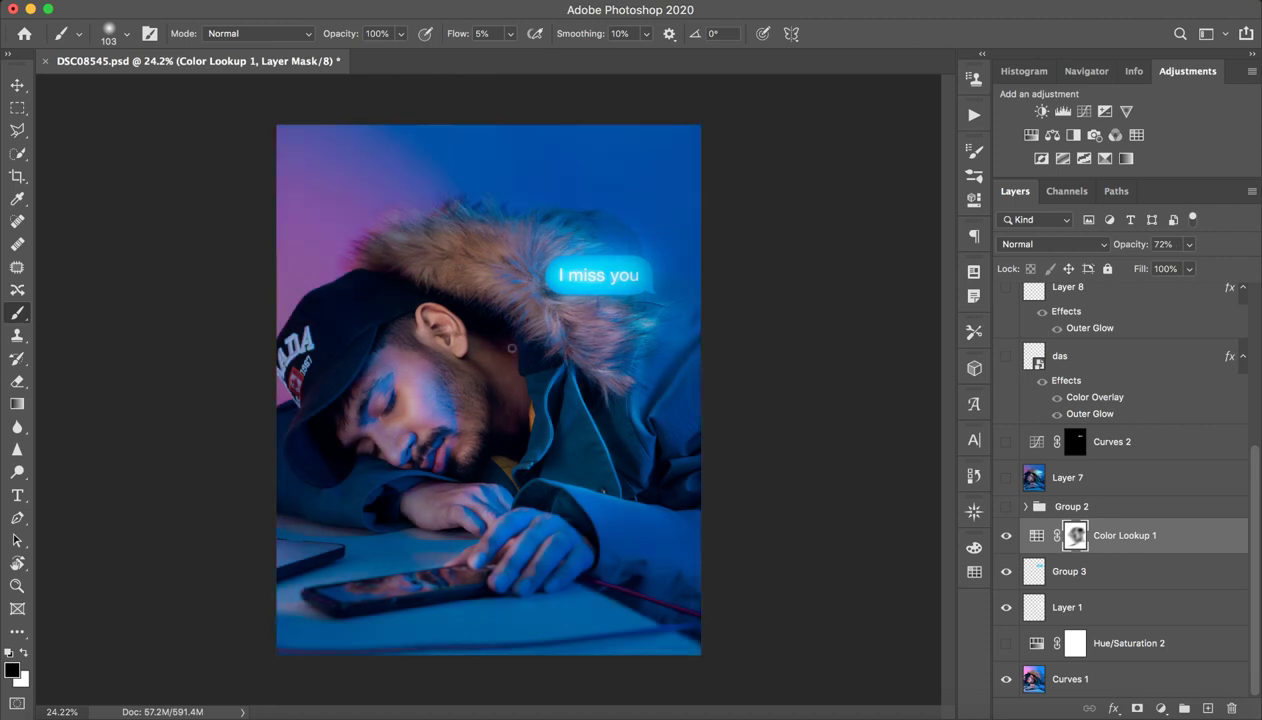
- Compare Color Lookup 1 with its mask off and on, then set a 360 px brush over the face
left_click(1072, 536, "shift")
left_click(1072, 537, "shift")
left_click(1070, 540, "shift")
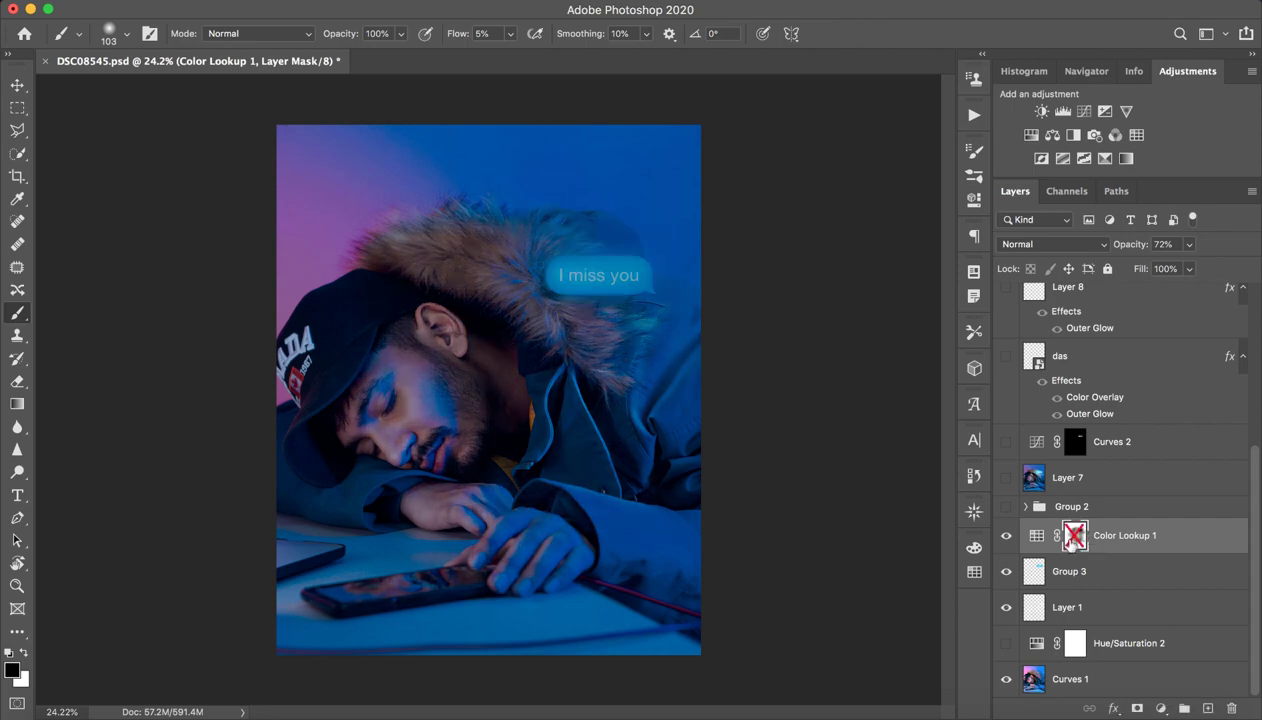
left_click(1070, 540, "shift")
left_click_drag(393, 295, 414, 396)
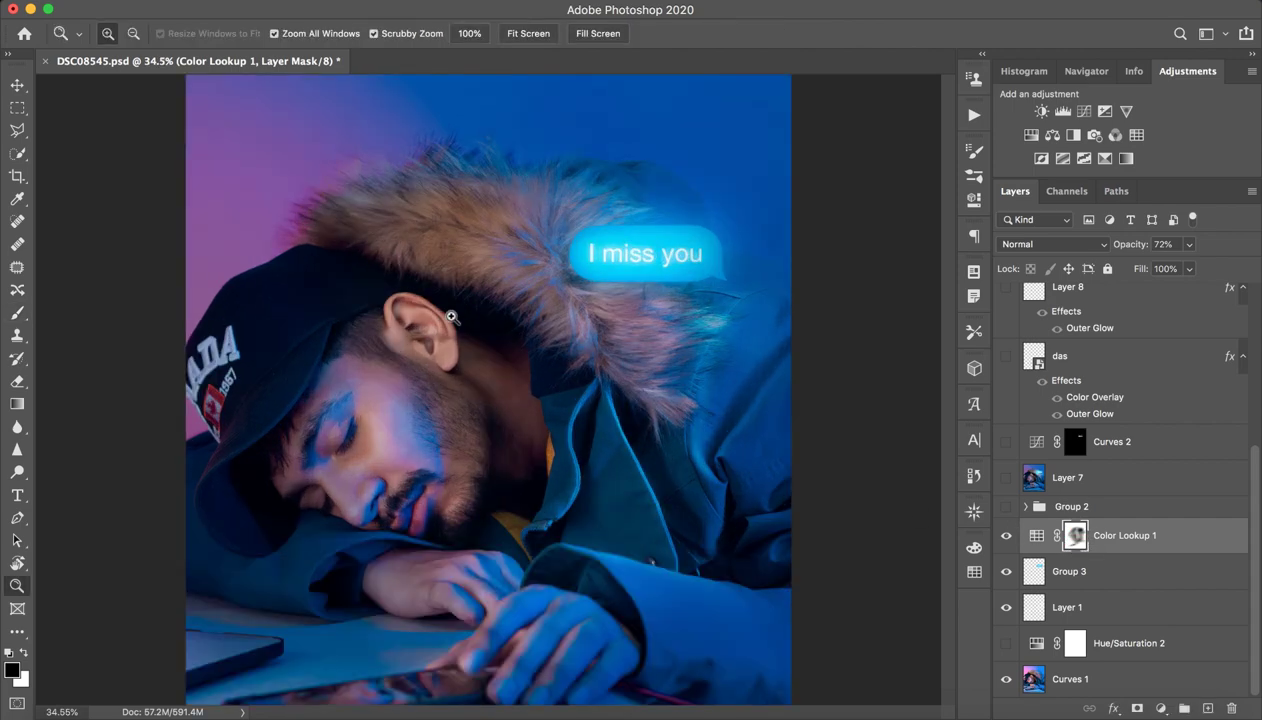
left_click_drag(338, 394, 390, 394, "ctrl+alt")
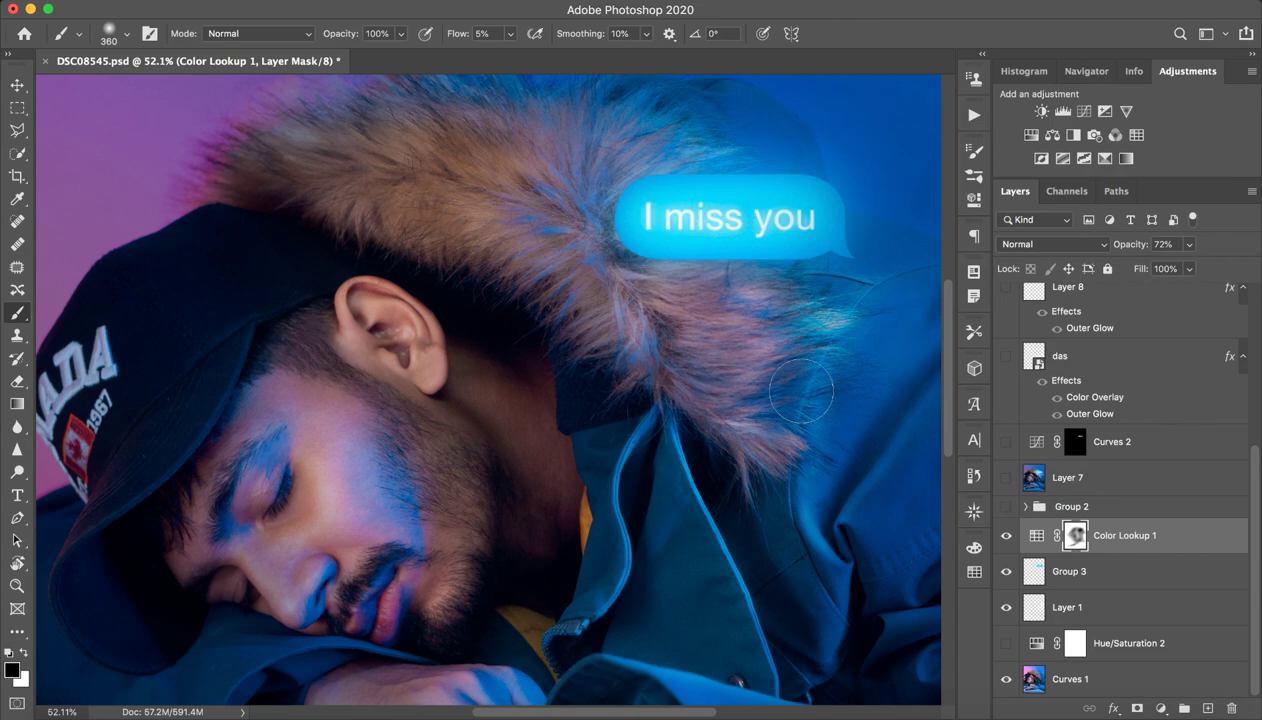
- Recheck Color Lookup 1 by toggling its mask repeatedly, leaving it enabled, then select Group 2
left_click(1076, 538, "shift")
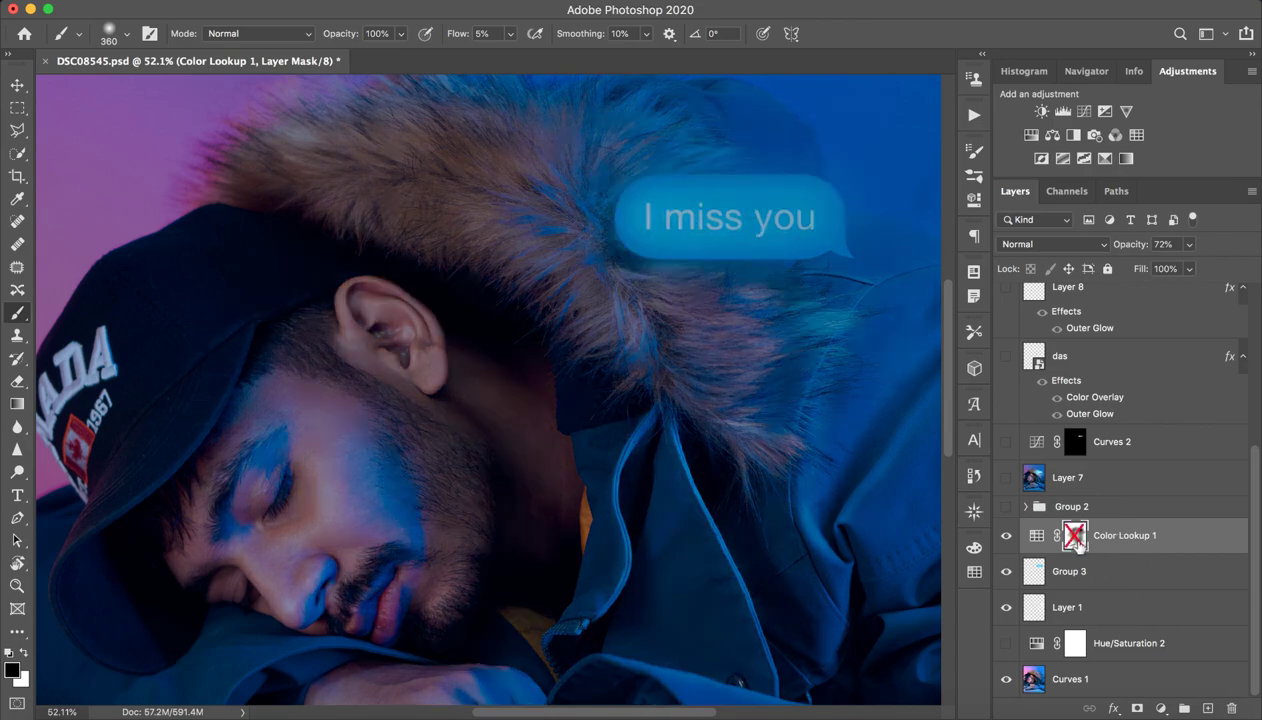
left_click(1076, 538, "shift")
left_click(1077, 540, "shift")
left_click(1077, 540, "shift")
left_click(1077, 540, "shift")
left_click(1078, 540, "shift")
left_click(1080, 541, "shift")
left_click(1077, 540, "shift")
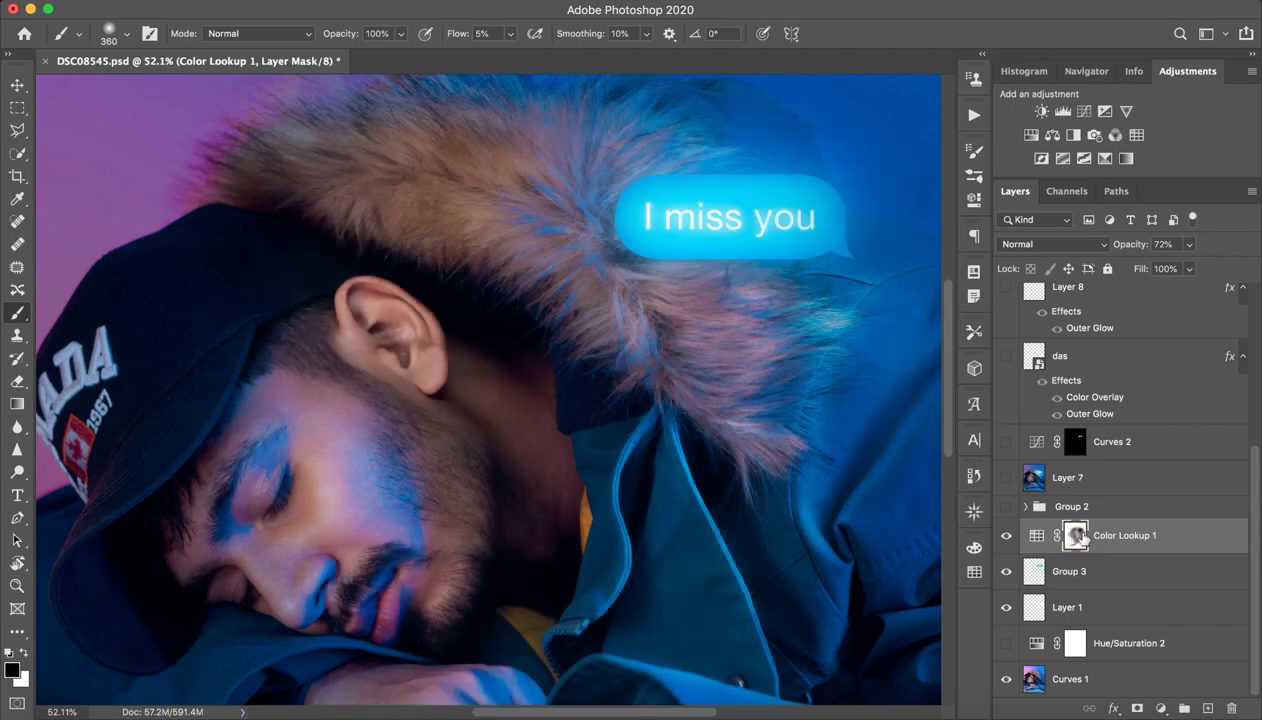
left_click(1138, 510)
key("z")
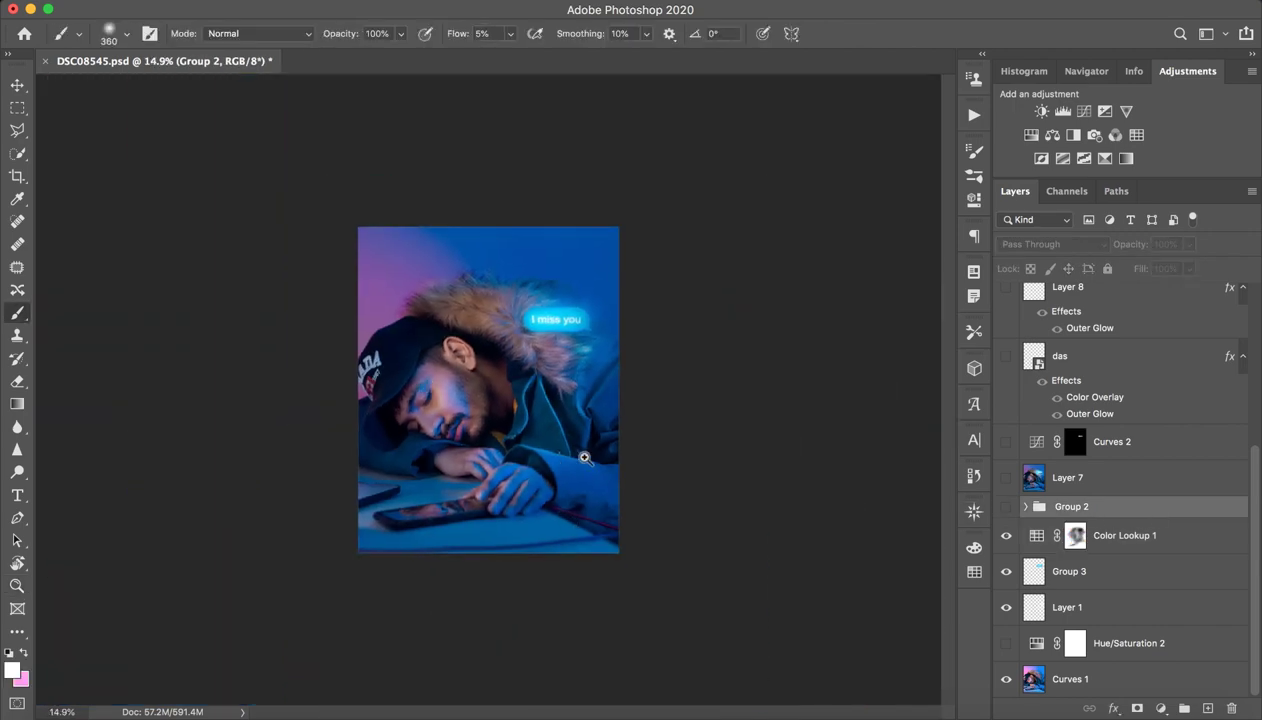
left_click_drag(886, 478, 565, 430)
key("b")
left_click(1006, 477)
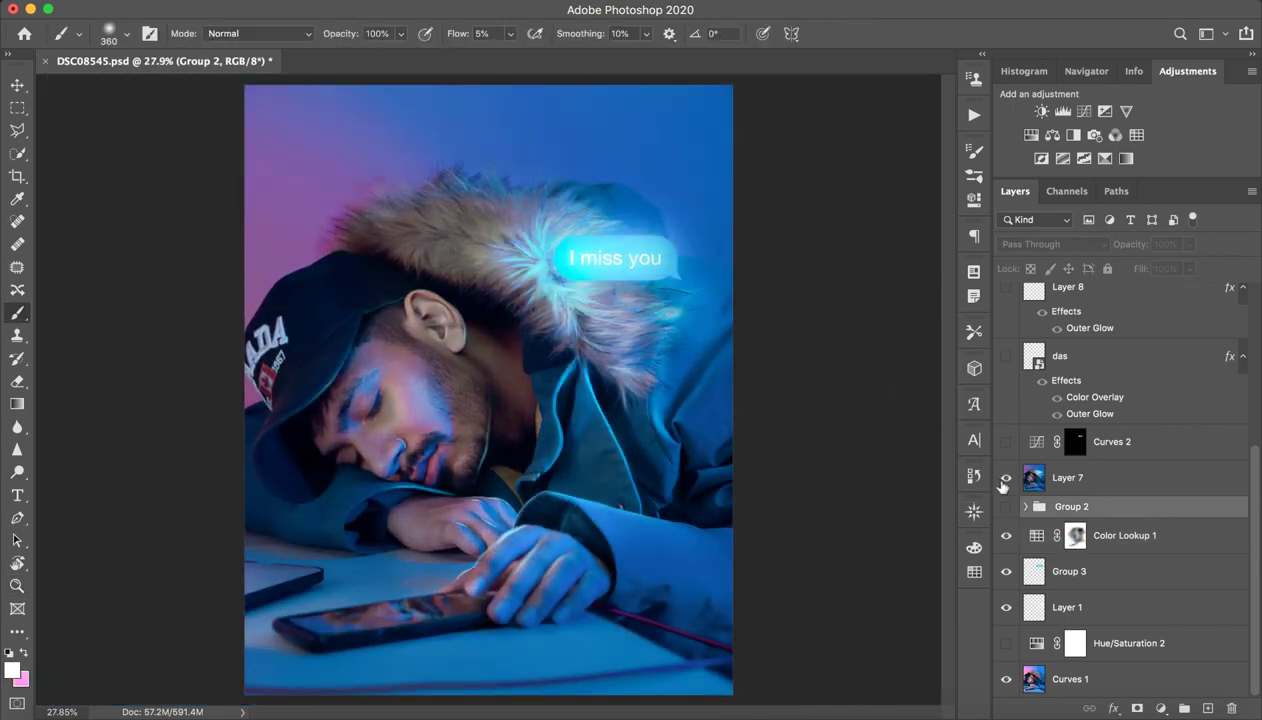
key("z")
left_click_drag(496, 417, 417, 427)
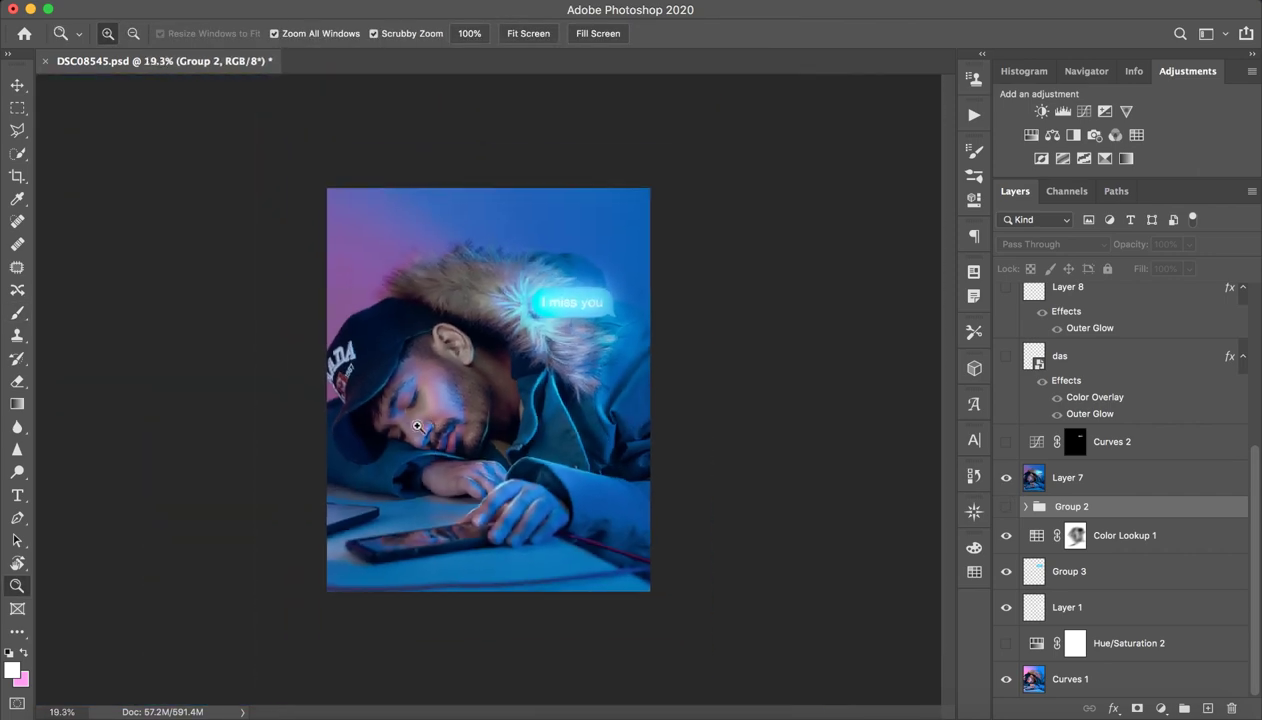
left_click(417, 427)
key("b")
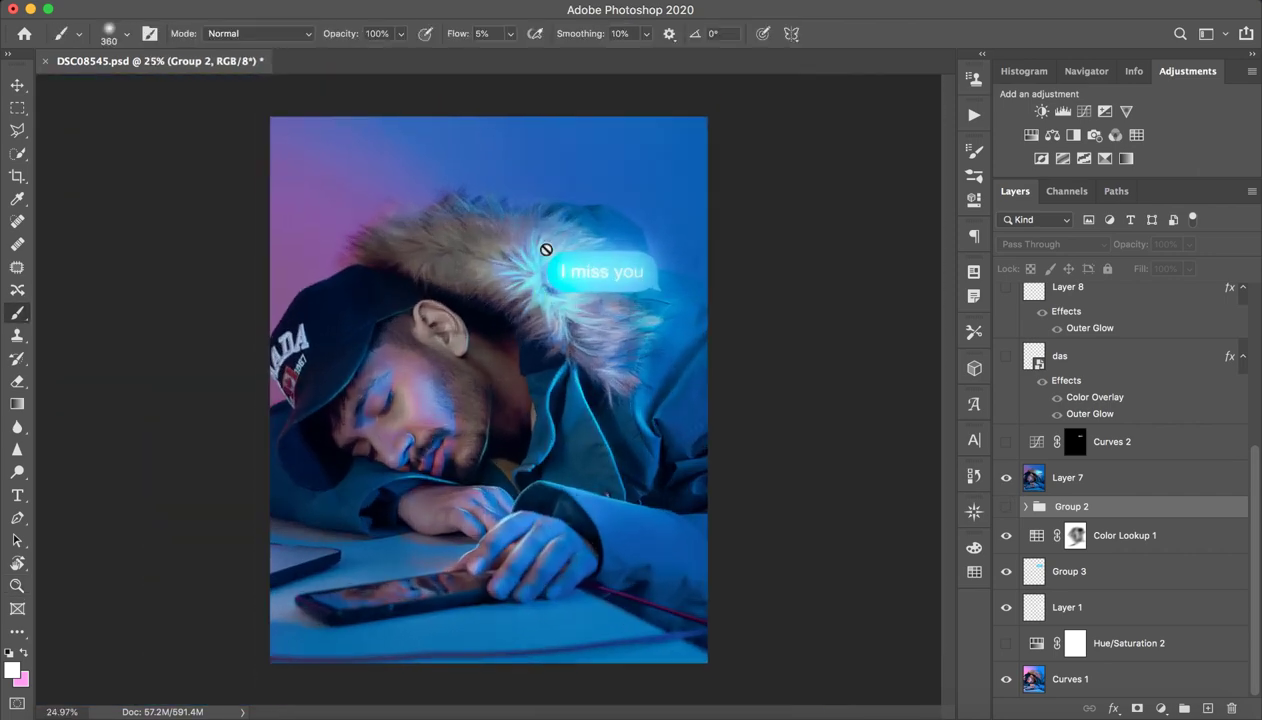
left_click(1007, 508)
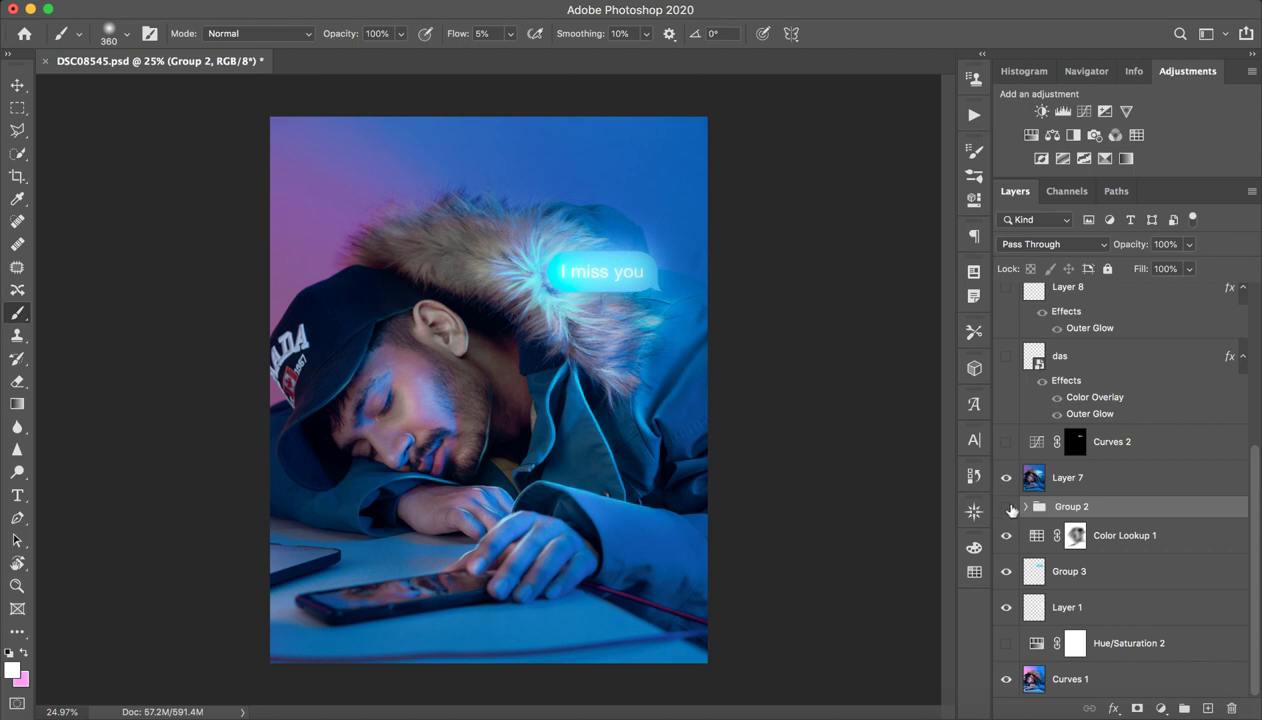
left_click(1007, 508)
left_click_drag(1007, 508, 1007, 479)
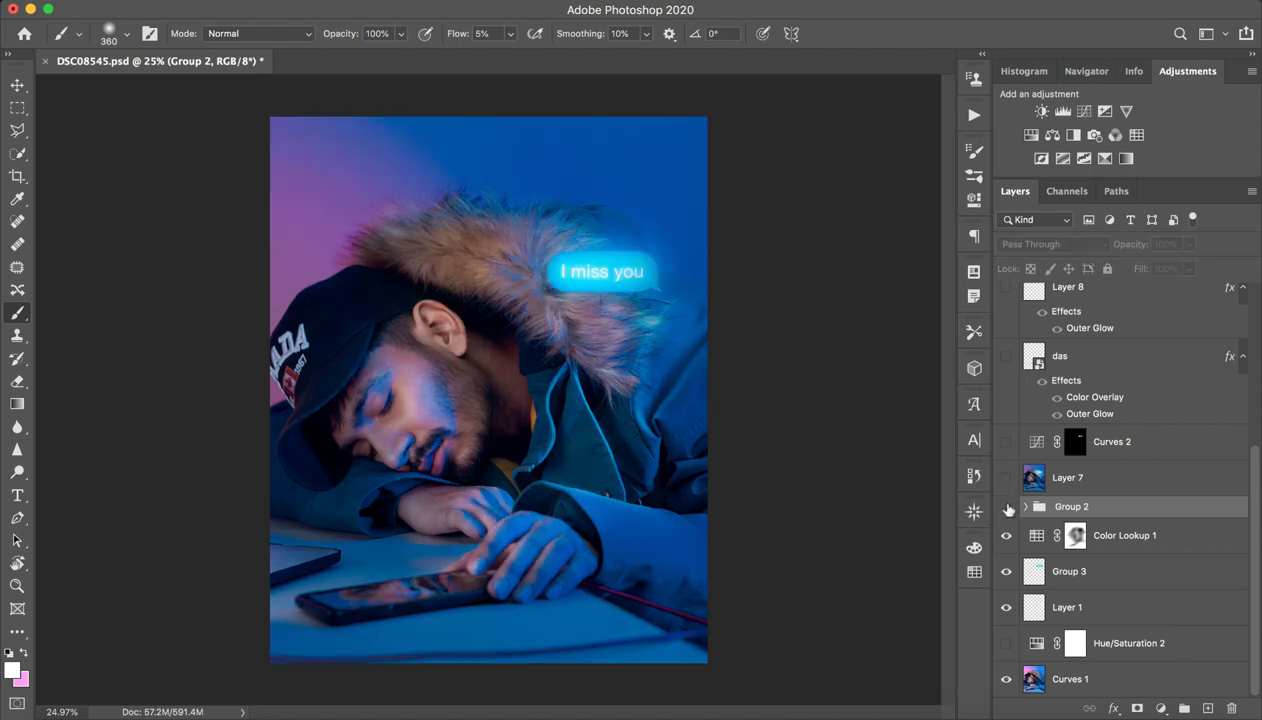
left_click(1007, 508)
left_click(1007, 508)
left_click(1007, 508)
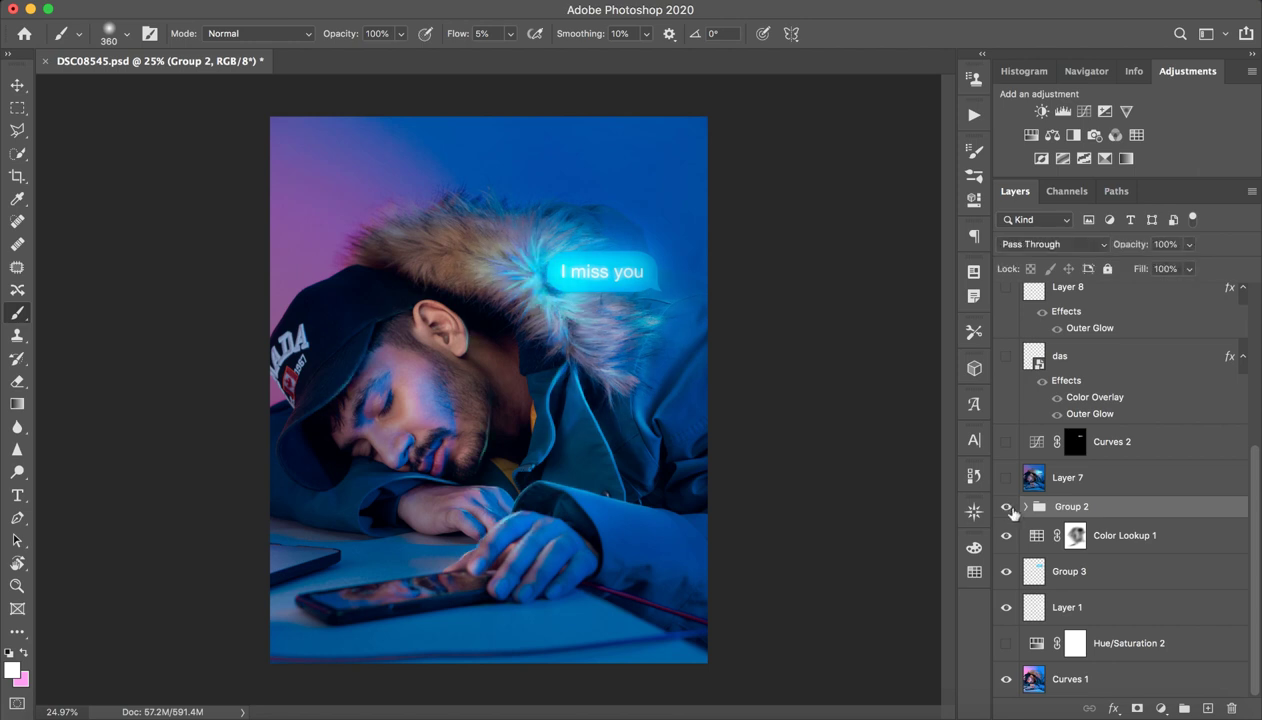
left_click(1007, 508)
left_click(1007, 508)
left_click(1007, 508)
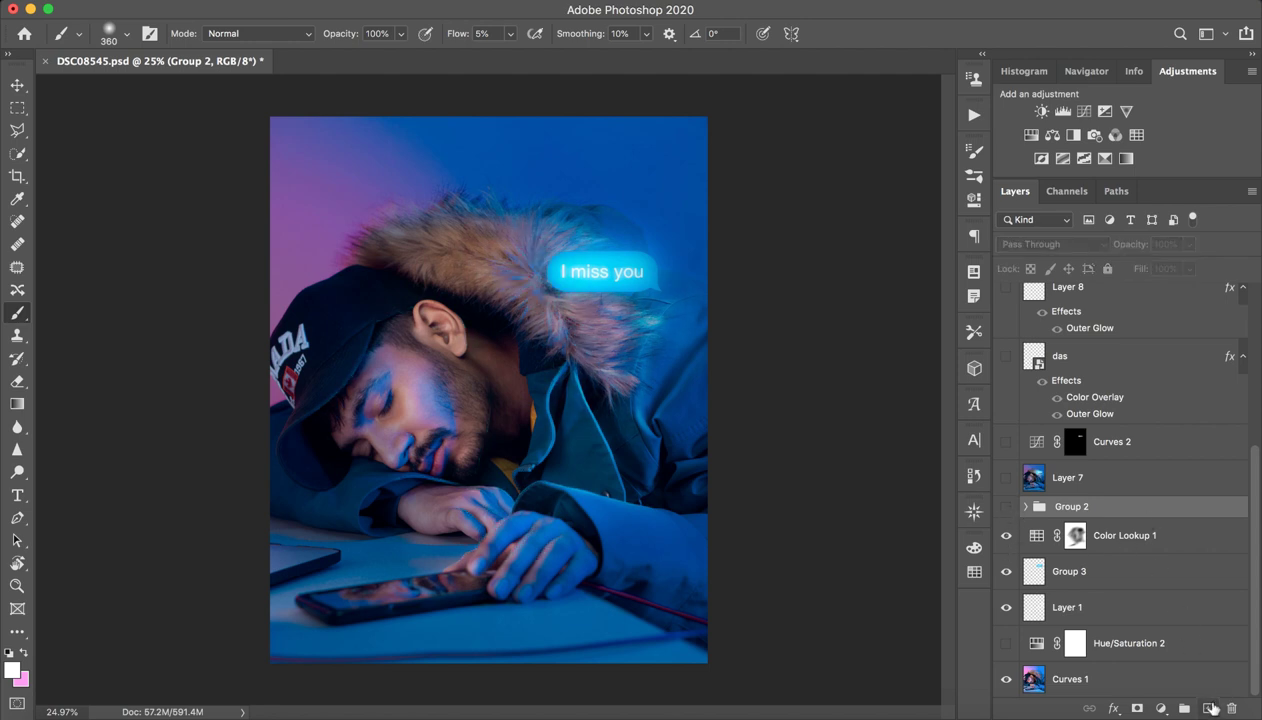
- Add a new empty layer above Group 2 and zoom in on the 'I miss you' bubble
left_click(1208, 708)
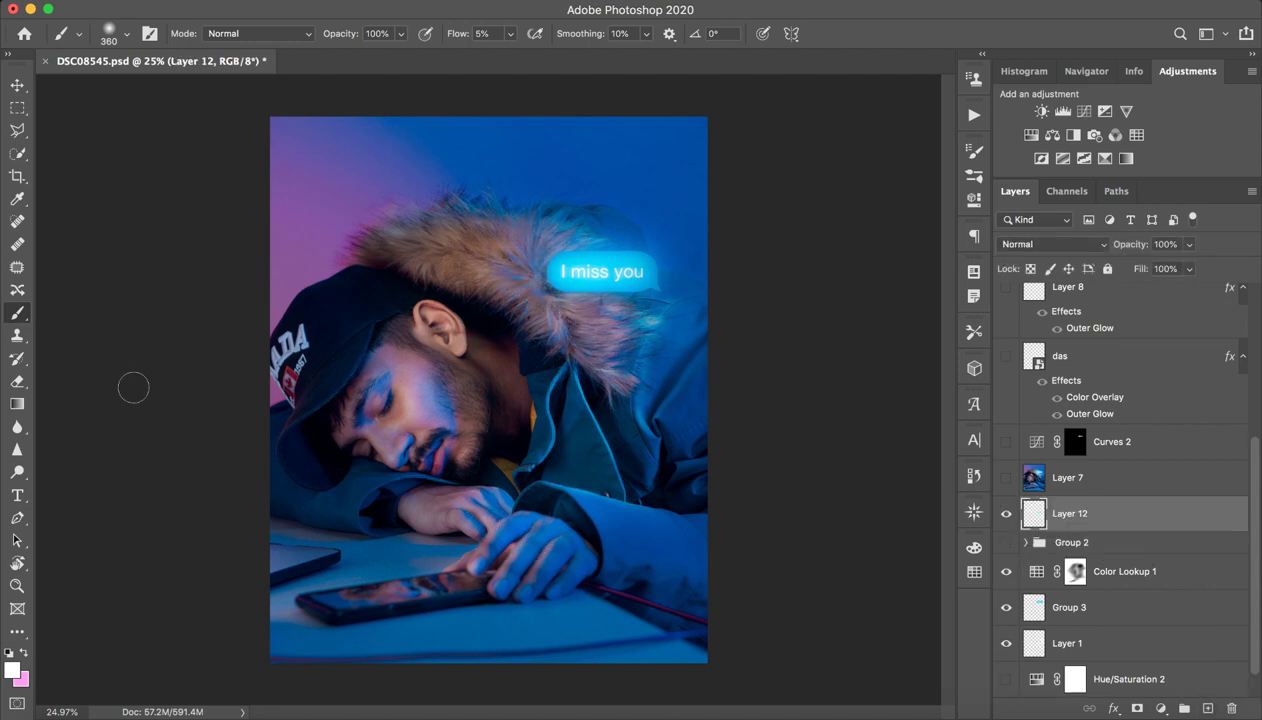
key("z")
left_click_drag(575, 222, 697, 343)
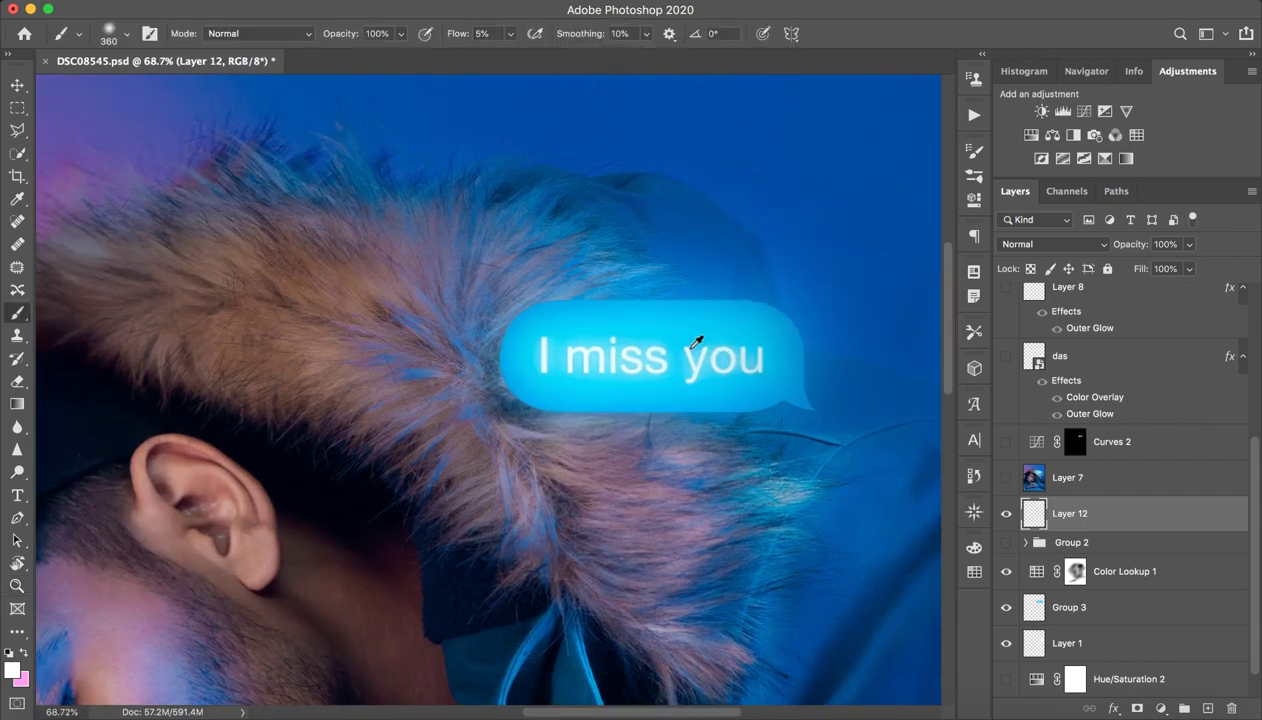
- Sample the bubble's light blue and raise its brightness to 100%, giving 87e3ff
left_click(628, 372, "alt")
left_click(11, 668)
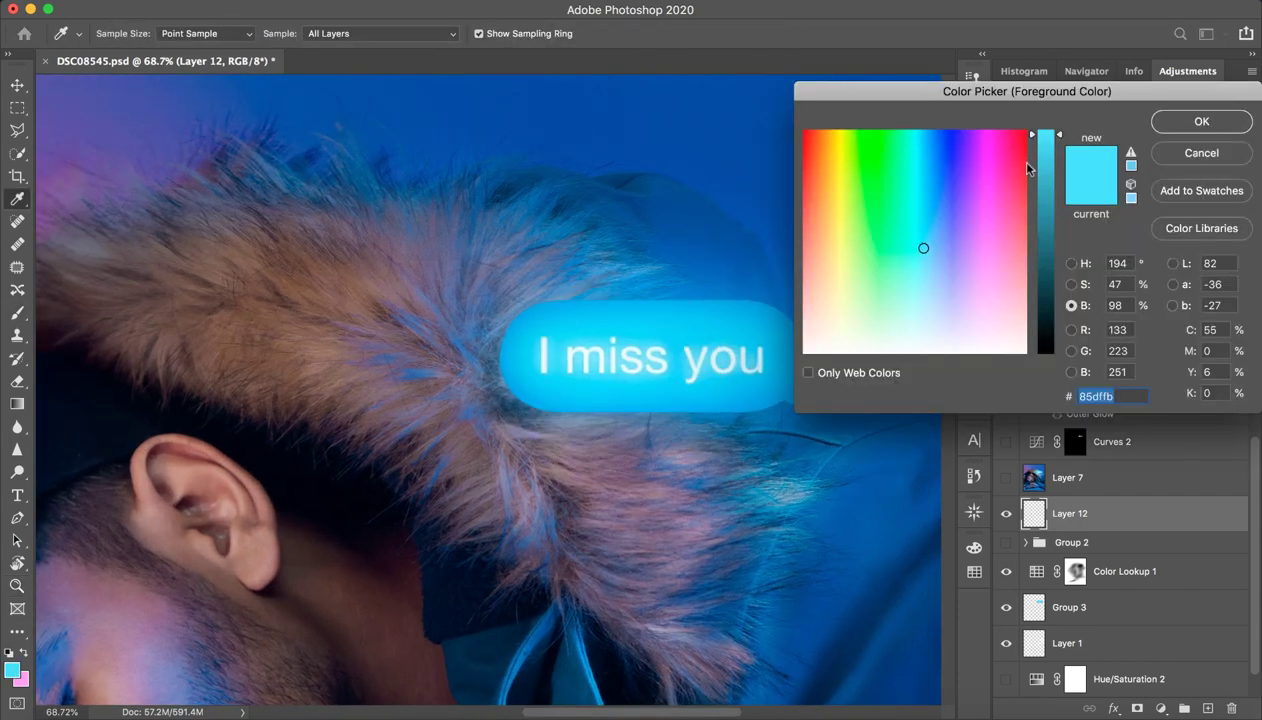
left_click_drag(1047, 138, 1049, 131)
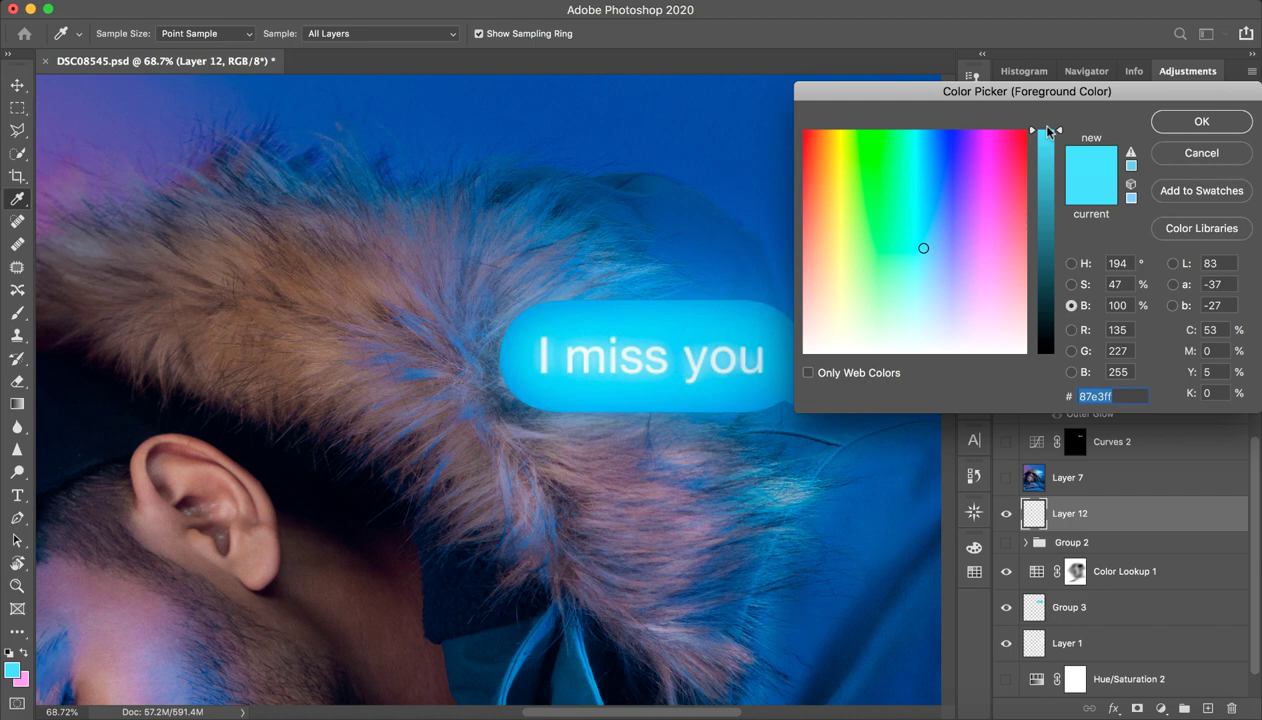
left_click(1198, 121)
- Shrink the brush, test a faint stroke by the bubble, and raise Flow to 100%
left_click_drag(605, 504, 485, 417)
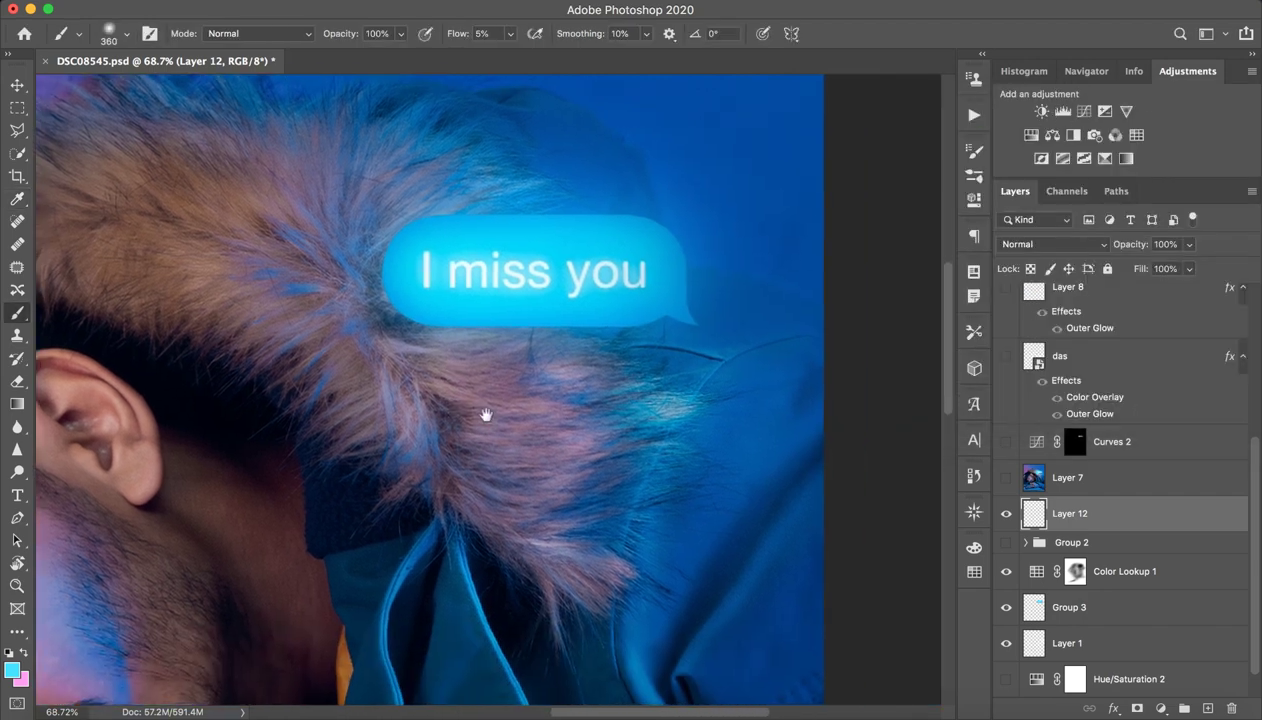
left_click_drag(492, 367, 390, 387)
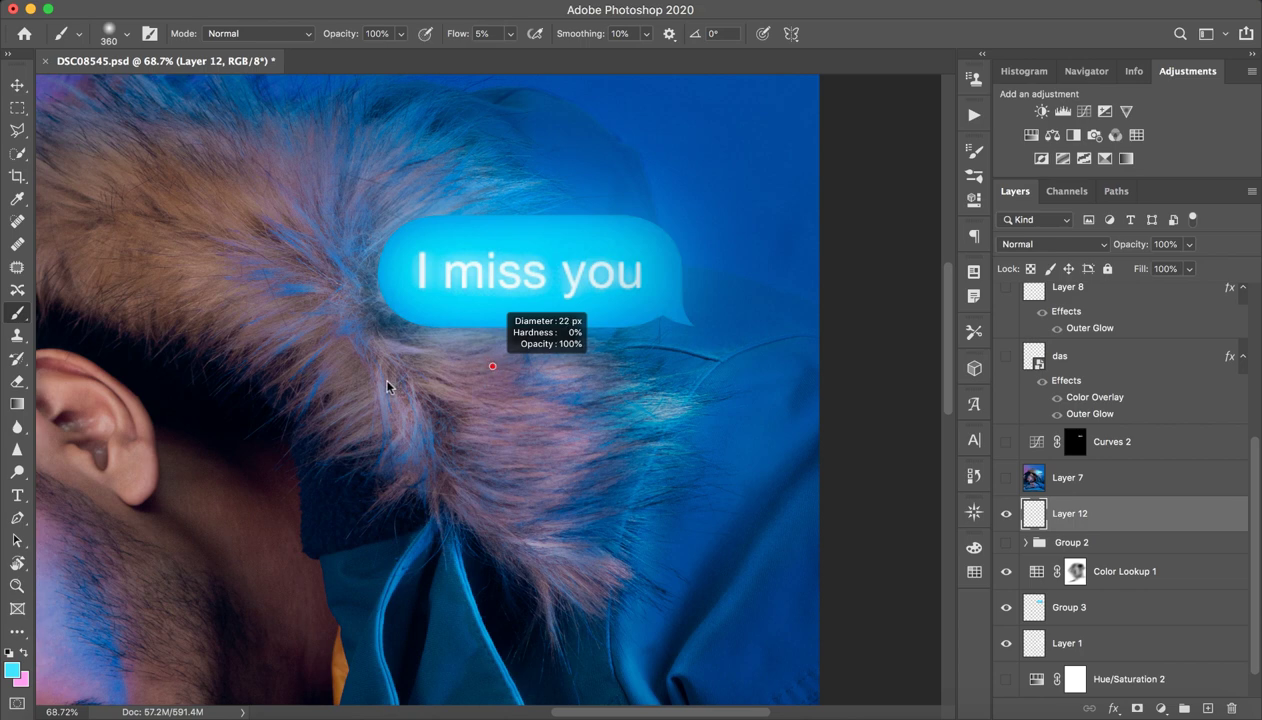
left_click_drag(390, 387, 356, 351)
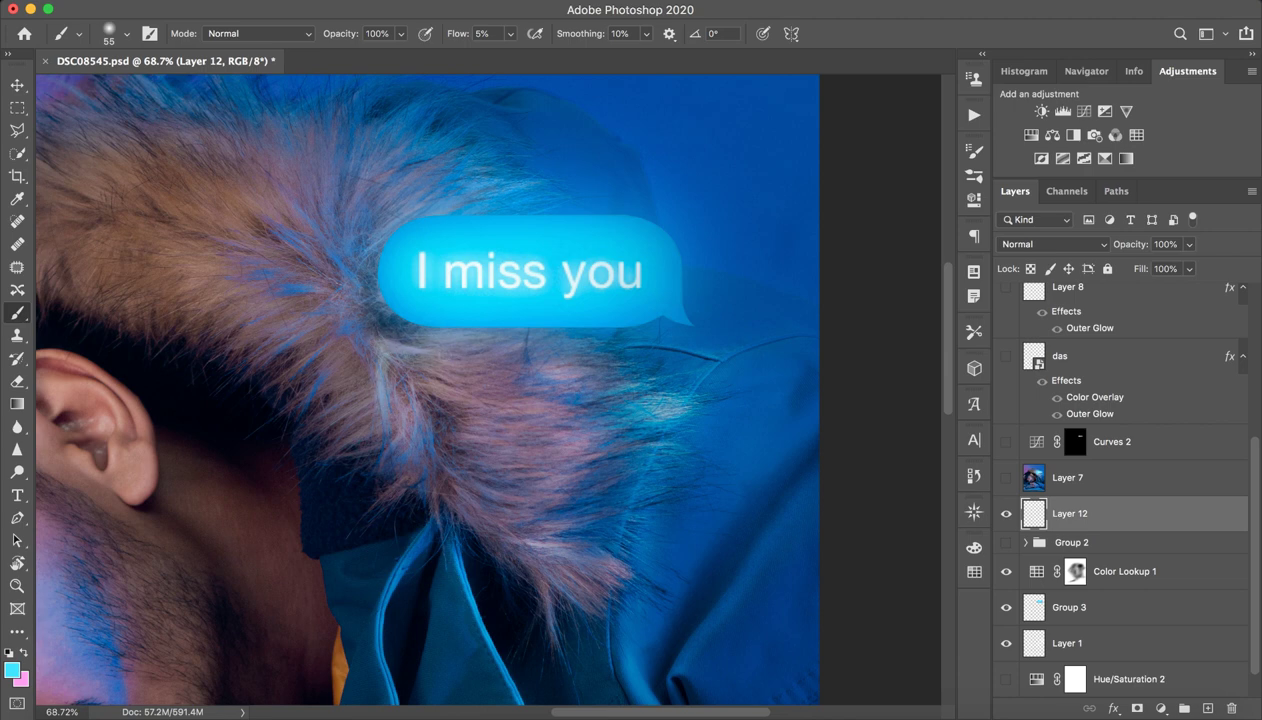
left_click_drag(497, 374, 475, 306)
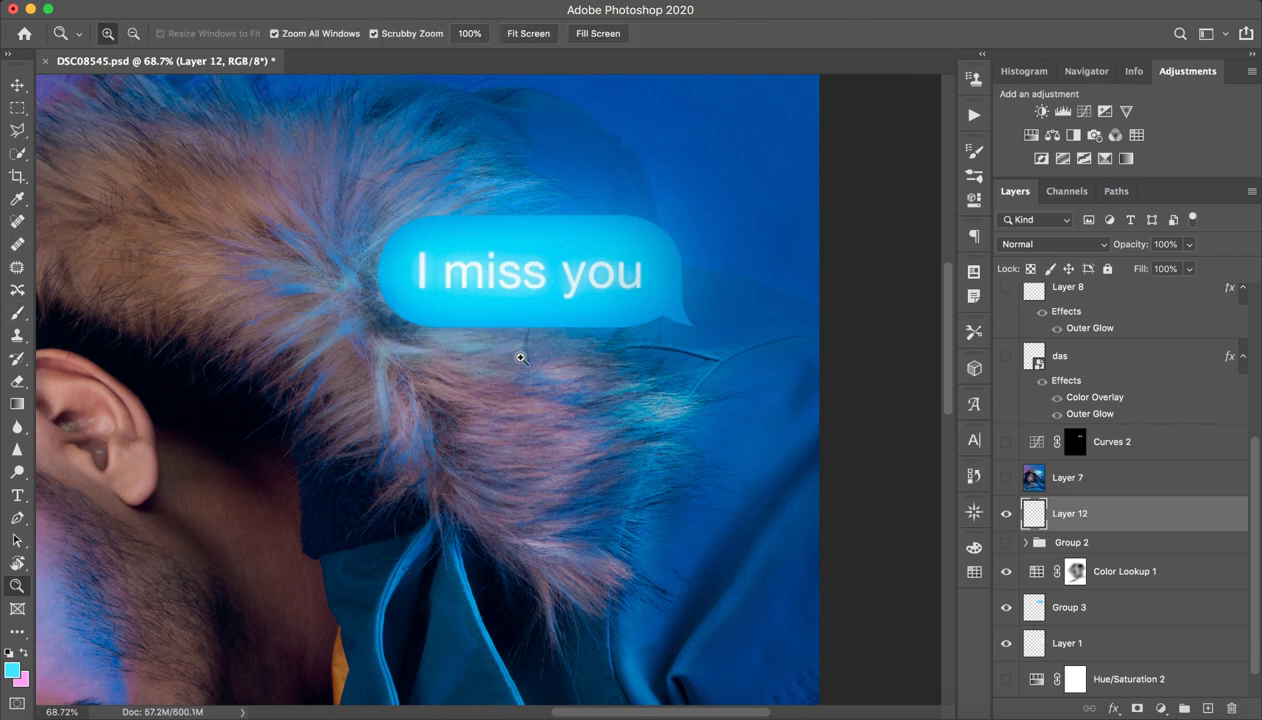
left_click_drag(515, 358, 480, 383)
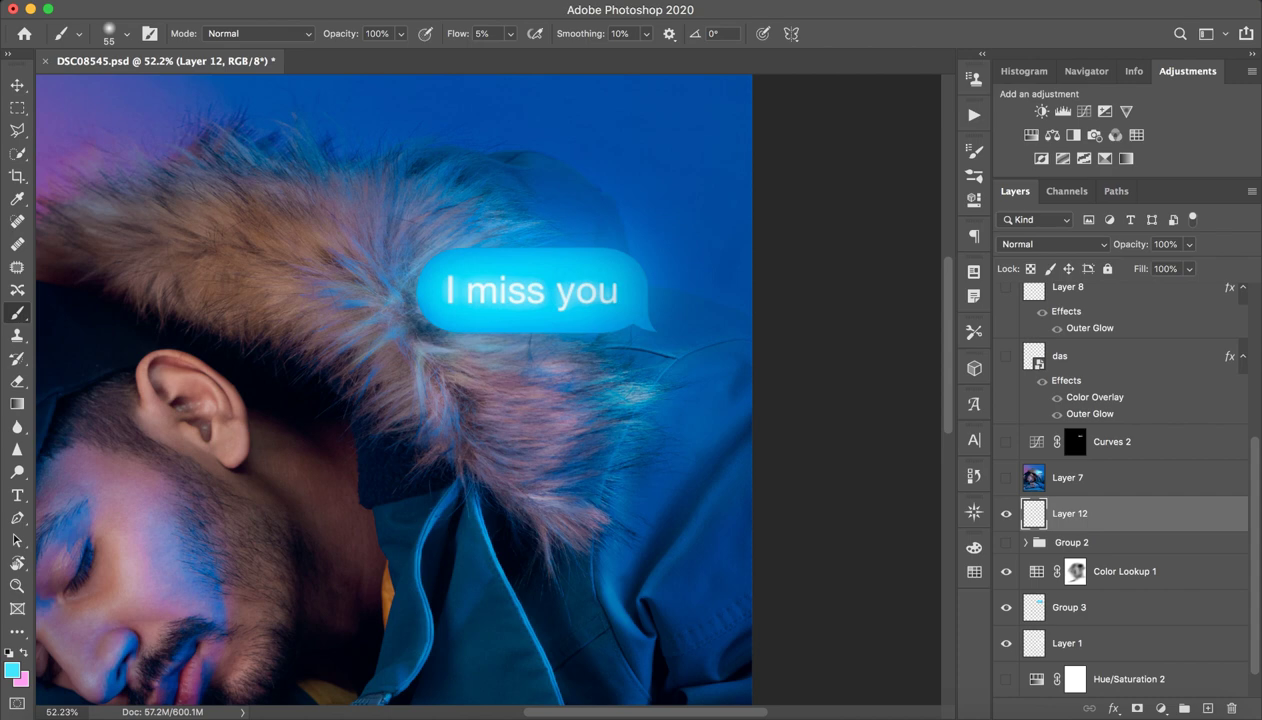
left_click_drag(455, 40, 568, 42)
- Paint bright cyan hair strands on the fur below, left of and above the bubble
mouse_move(424, 337)
left_mouse_down()
mouse_move(410, 390)
mouse_move(400, 349)
mouse_move(410, 386)
left_mouse_up()
left_click_drag(412, 326, 406, 374)
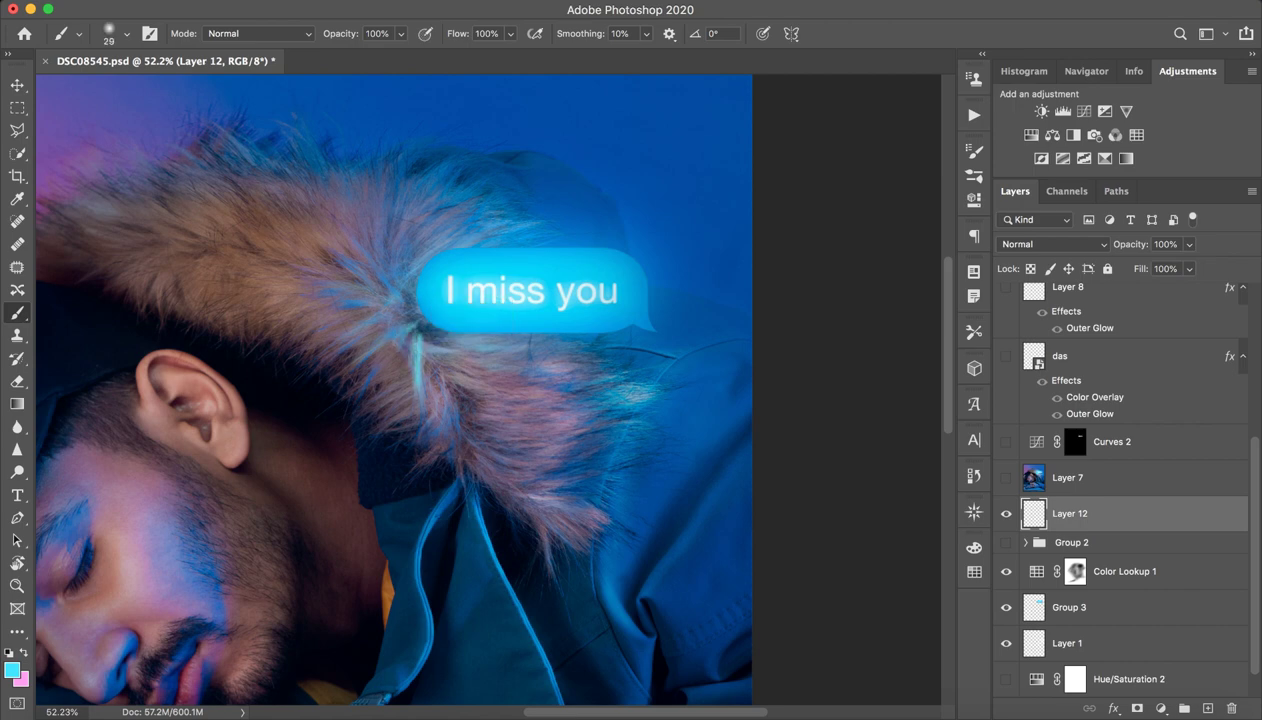
left_click_drag(407, 317, 380, 357)
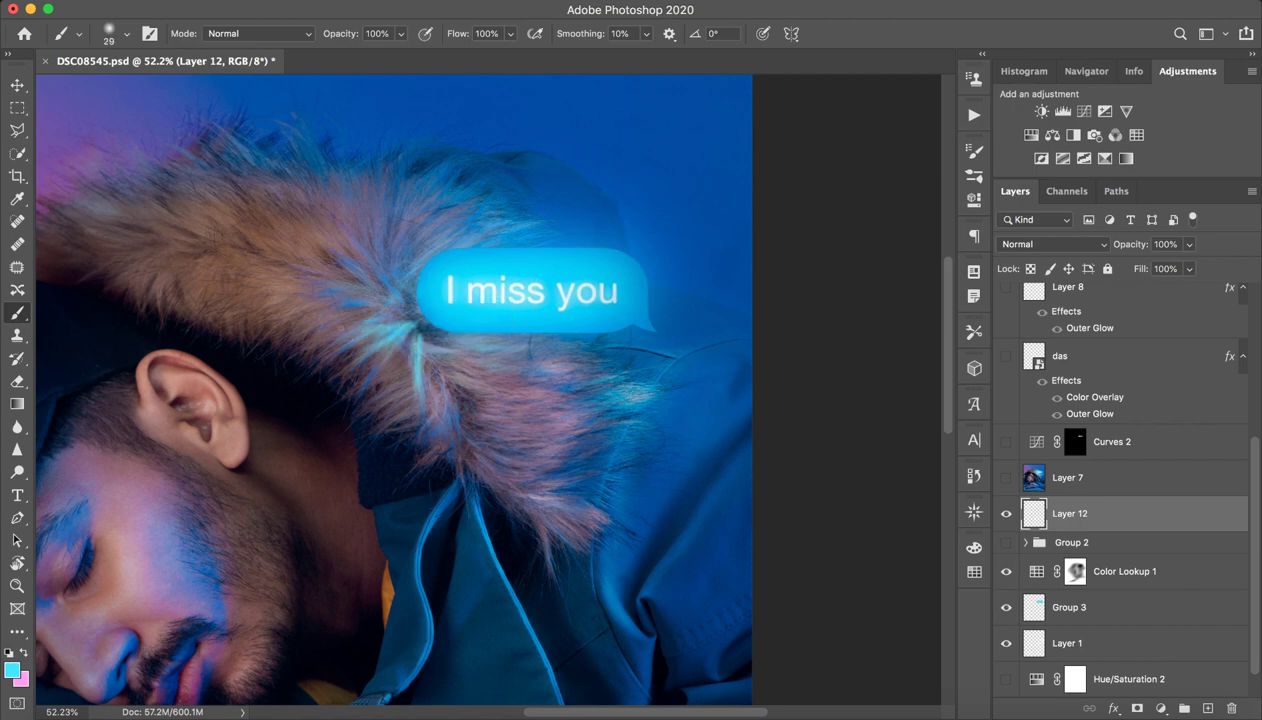
mouse_move(395, 310)
left_mouse_down()
mouse_move(330, 324)
mouse_move(340, 294)
mouse_move(298, 276)
mouse_move(332, 306)
mouse_move(346, 250)
left_mouse_up()
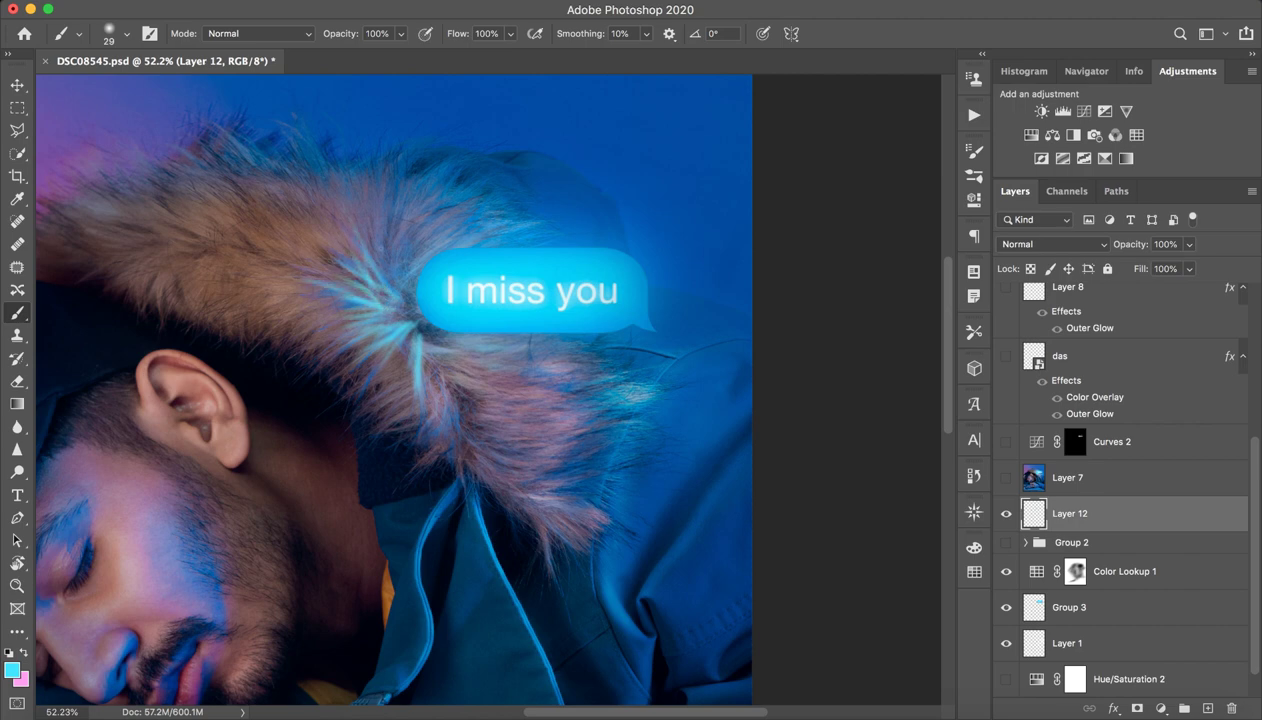
left_click_drag(380, 298, 375, 218)
mouse_move(384, 274)
left_mouse_down()
mouse_move(392, 230)
mouse_move(440, 204)
left_mouse_up()
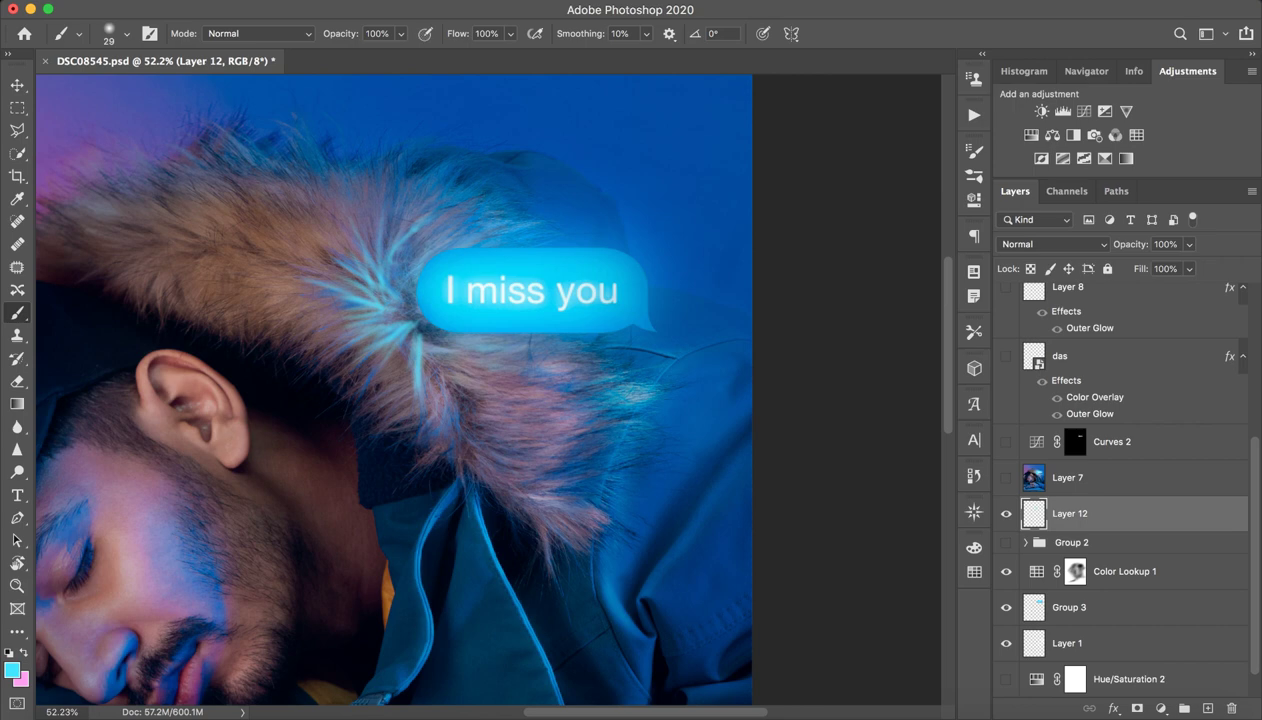
mouse_move(410, 278)
left_mouse_down()
mouse_move(446, 230)
mouse_move(488, 222)
left_mouse_up()
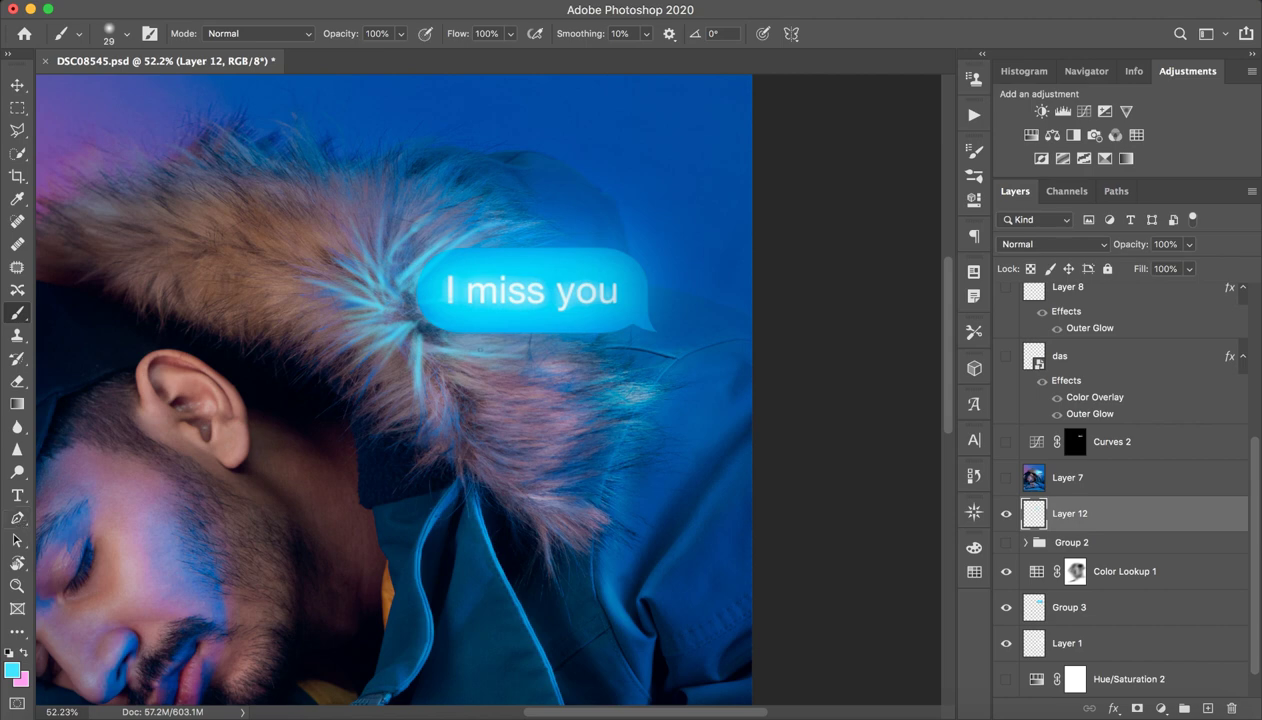
- With a 77 px brush, paint faint glow streaks into the fur below the bubble
mouse_move(440, 338)
left_mouse_down()
mouse_move(469, 342)
mouse_move(479, 359)
left_mouse_up()
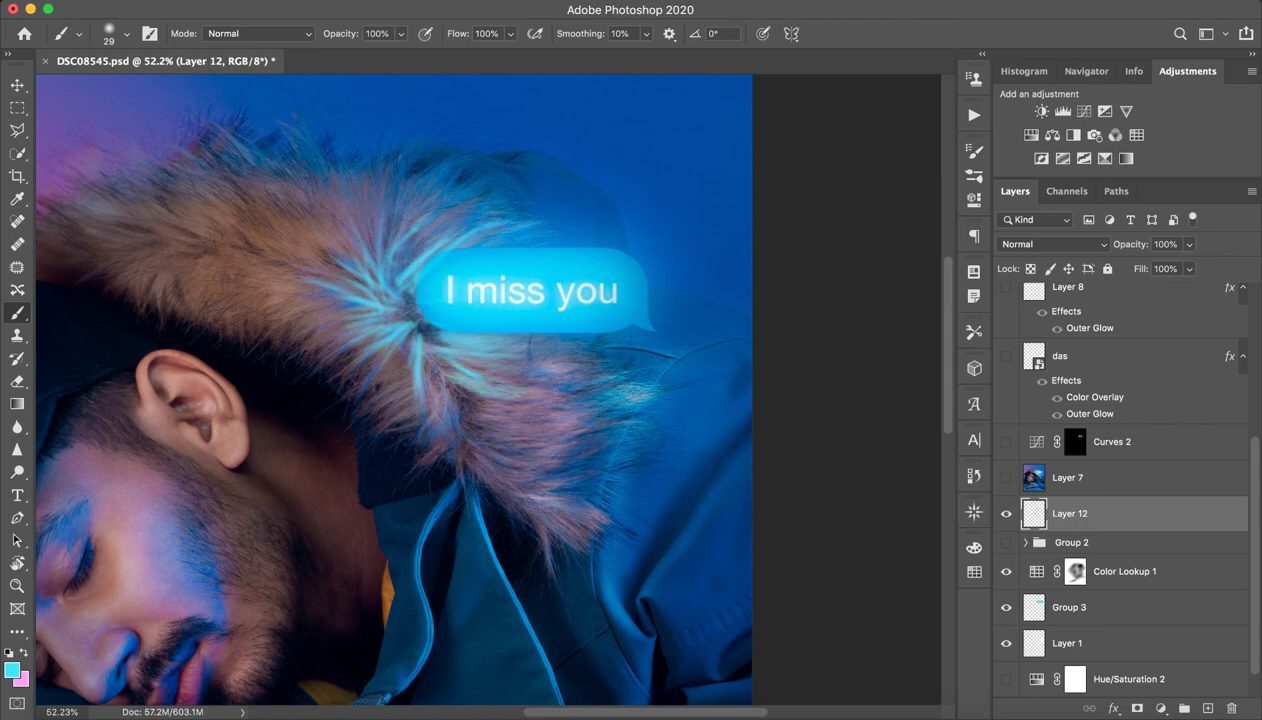
left_click_drag(462, 366, 520, 368)
mouse_move(428, 366)
left_mouse_down()
mouse_move(432, 414)
mouse_move(470, 400)
left_mouse_up()
mouse_move(482, 448)
left_mouse_down()
mouse_move(468, 383)
mouse_move(474, 400)
left_mouse_up()
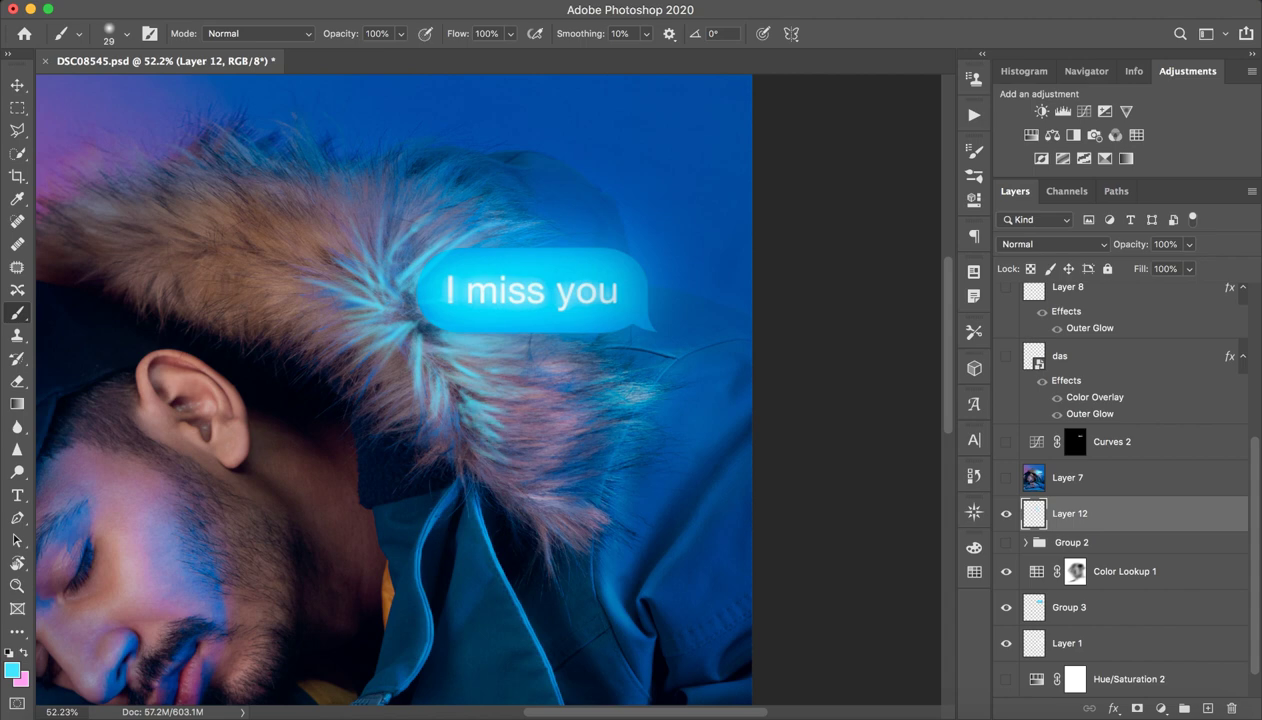
mouse_move(452, 452)
left_mouse_down()
mouse_move(442, 384)
mouse_move(455, 397)
left_mouse_up()
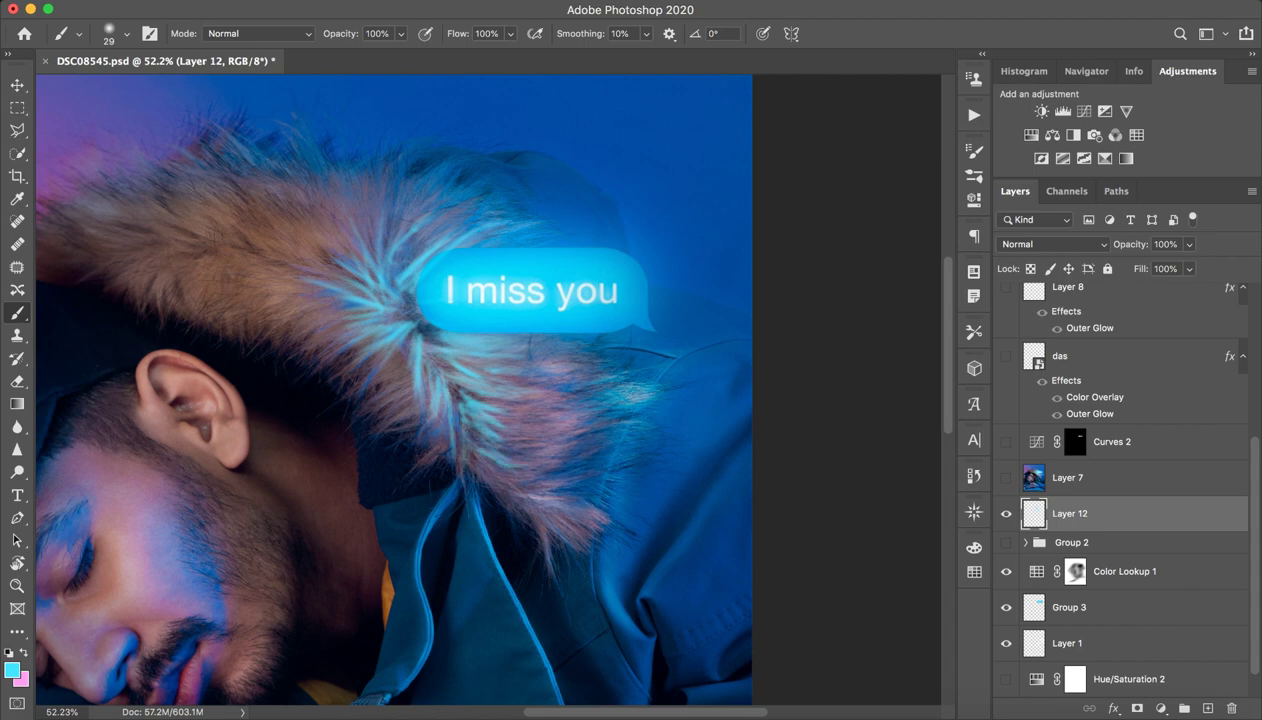
left_click_drag(800, 393, 773, 393)
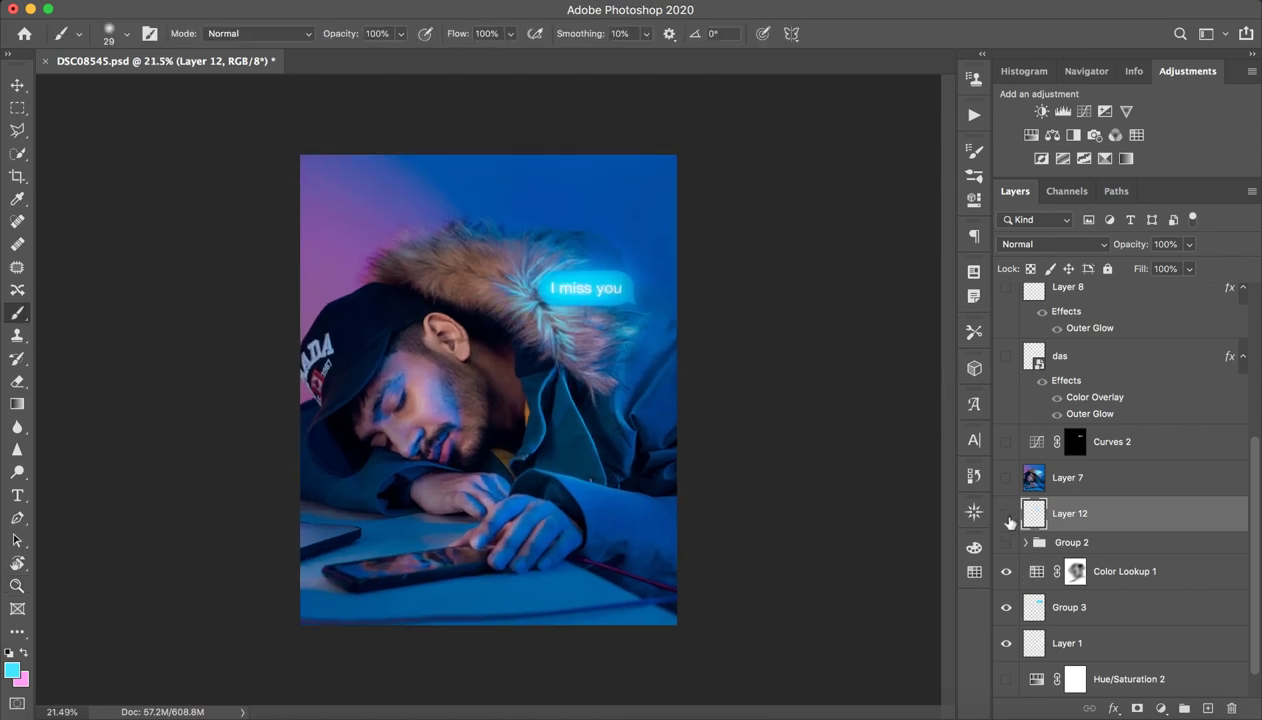
- Compare the fur glow by toggling Layer 12 and Group 2, leaving Layer 12 shown
left_click(1006, 514)
left_click(1006, 514)
left_click(1006, 542)
left_click(1006, 514)
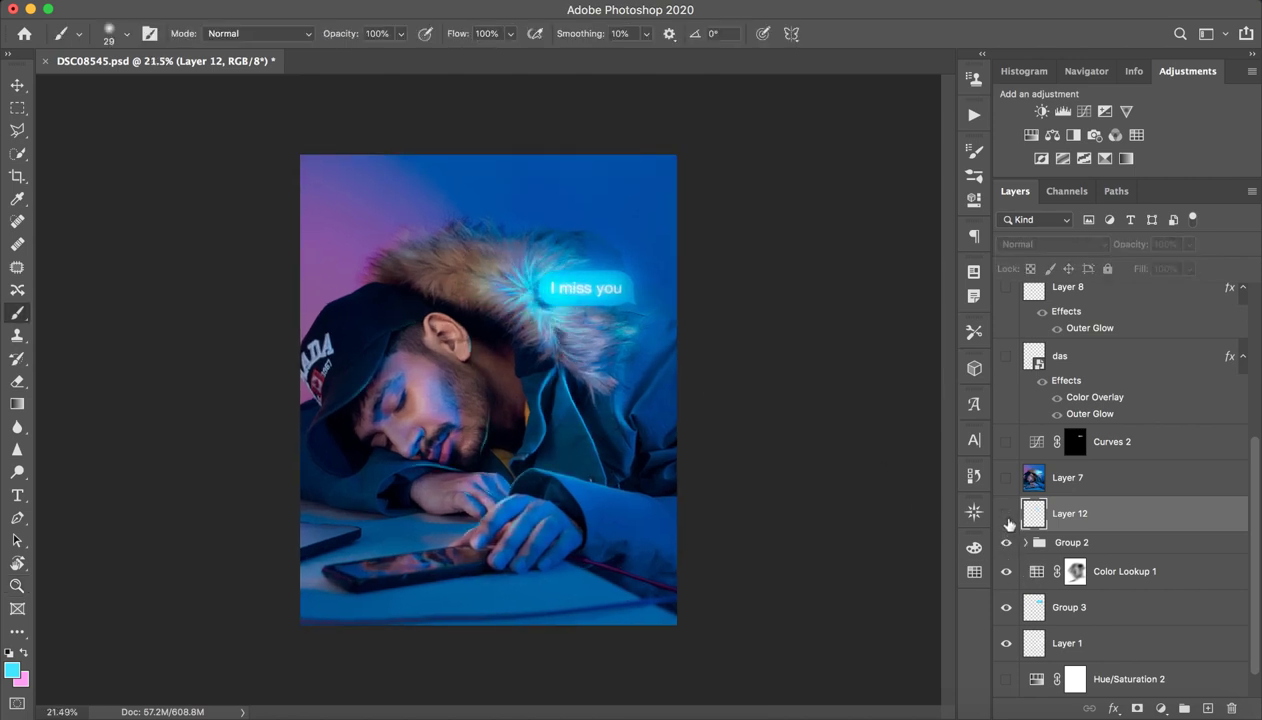
left_click(1006, 542)
left_click(1006, 542)
left_click(1006, 514)
left_click(1006, 542)
left_click(1006, 514)
left_click(1006, 514)
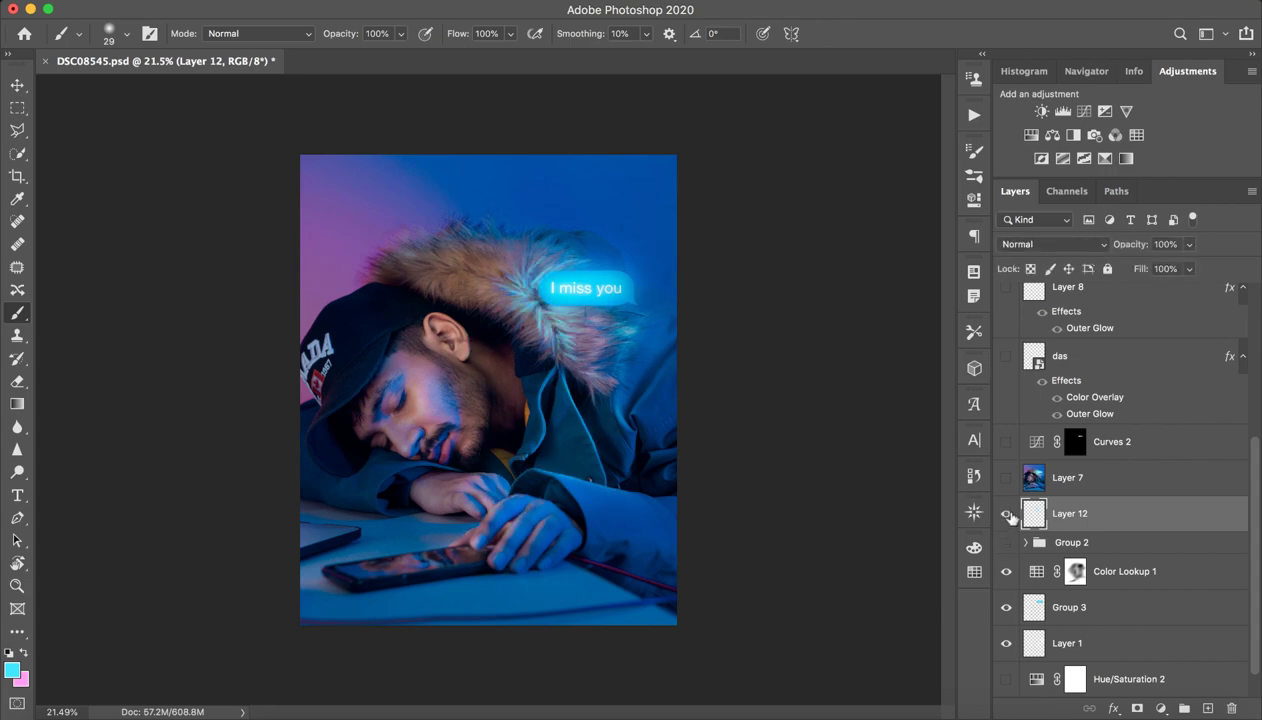
left_click(1006, 514)
left_click(1006, 514)
- Paint a thin light line across the hand with a 15 px brush, then fit the photo on screen
key("z")
left_click_drag(471, 449, 540, 449)
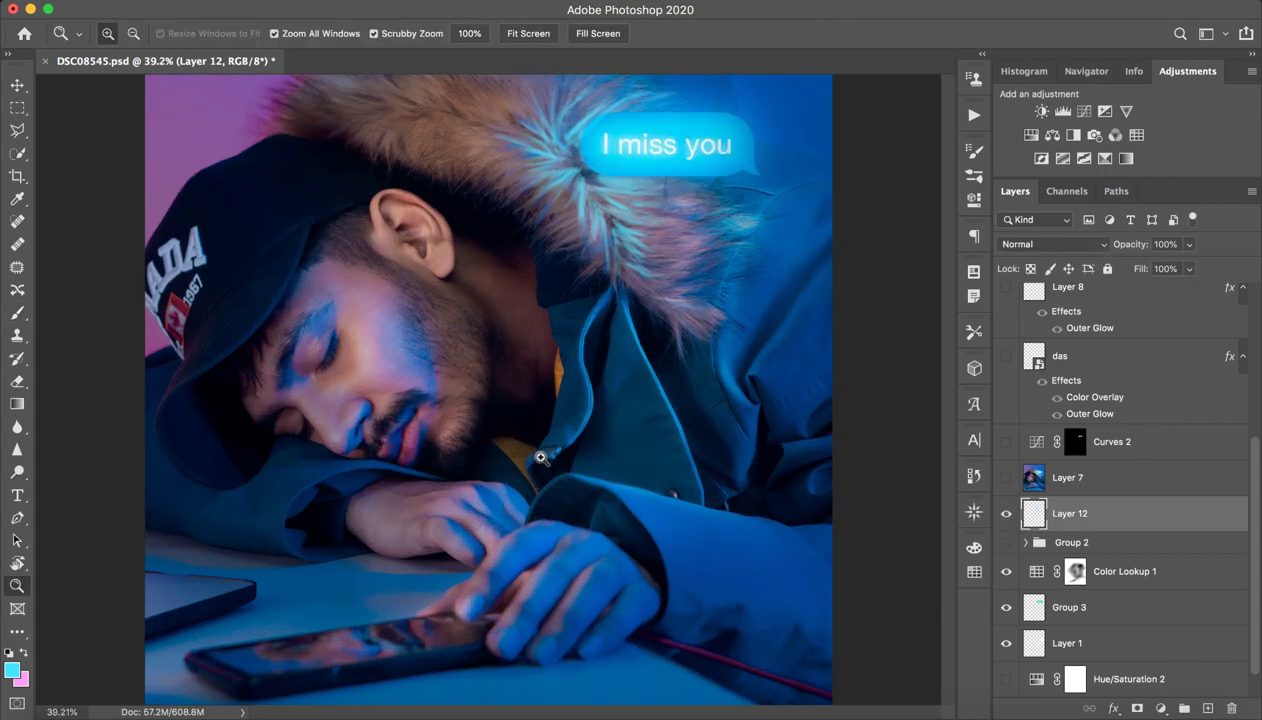
key("b")
scroll(648, 428, "down", 2)
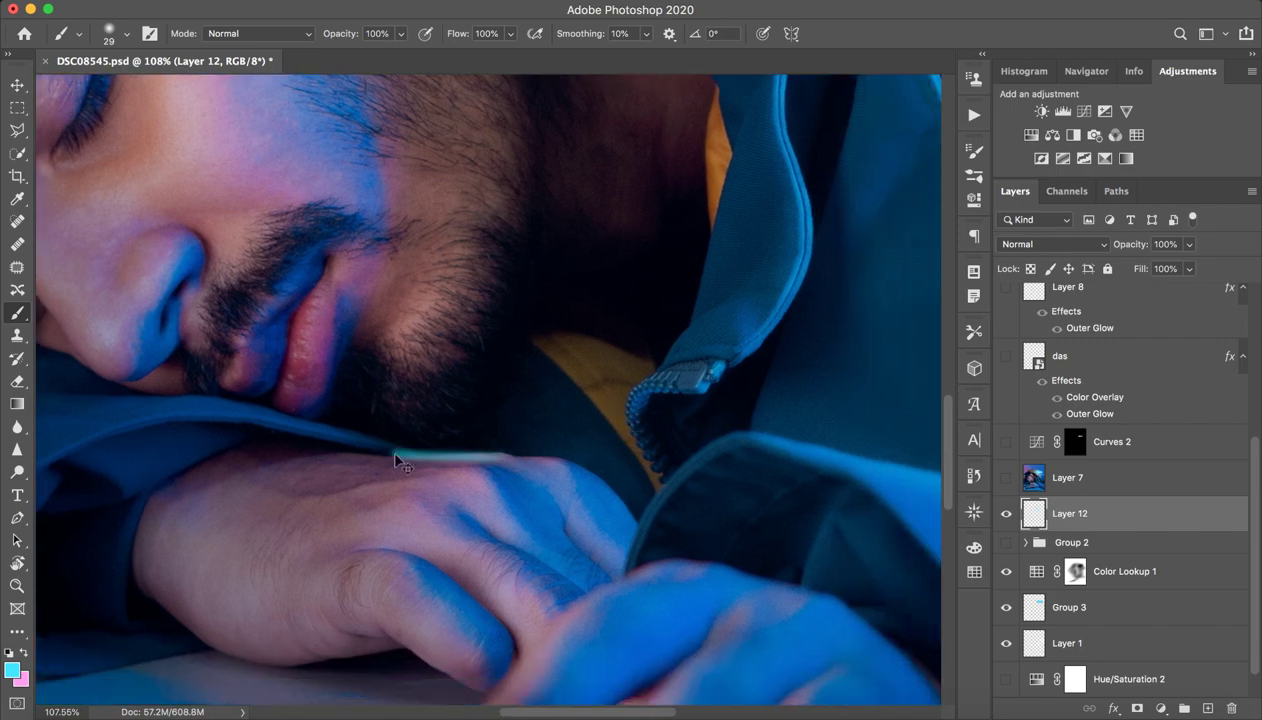
left_click_drag(470, 455, 455, 452)
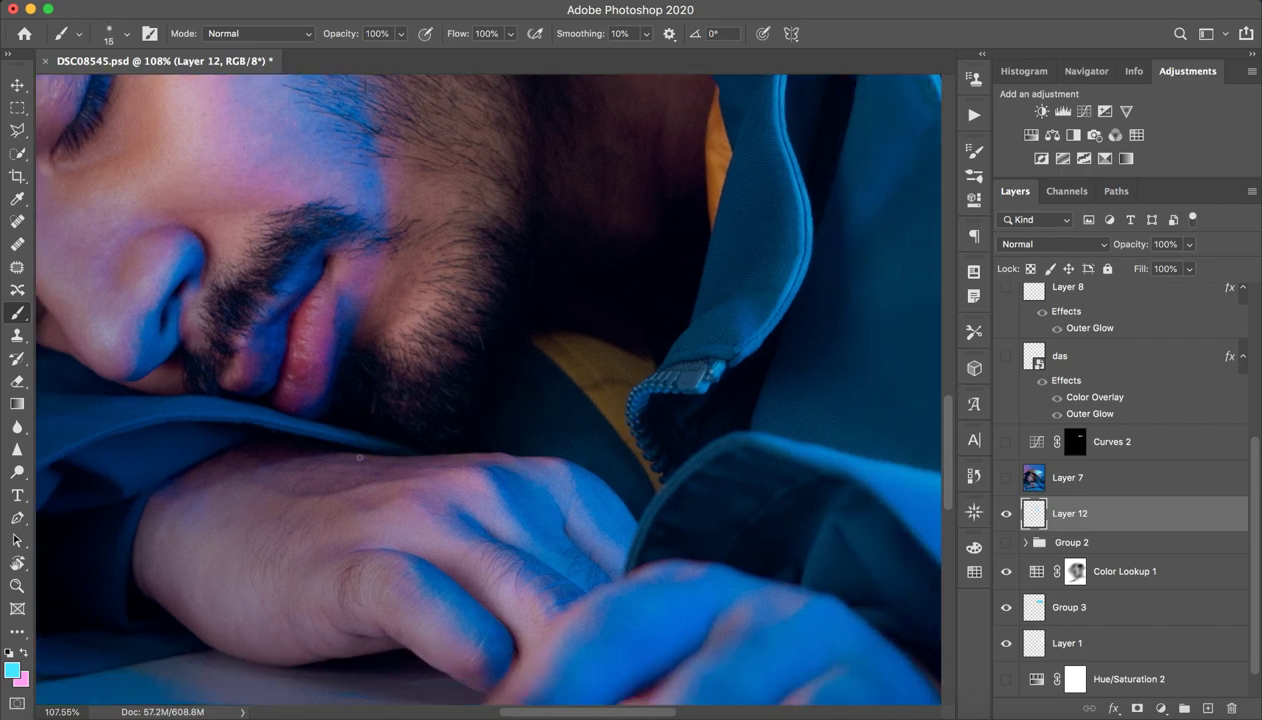
left_click_drag(360, 454, 588, 459)
key("ctrl+0")
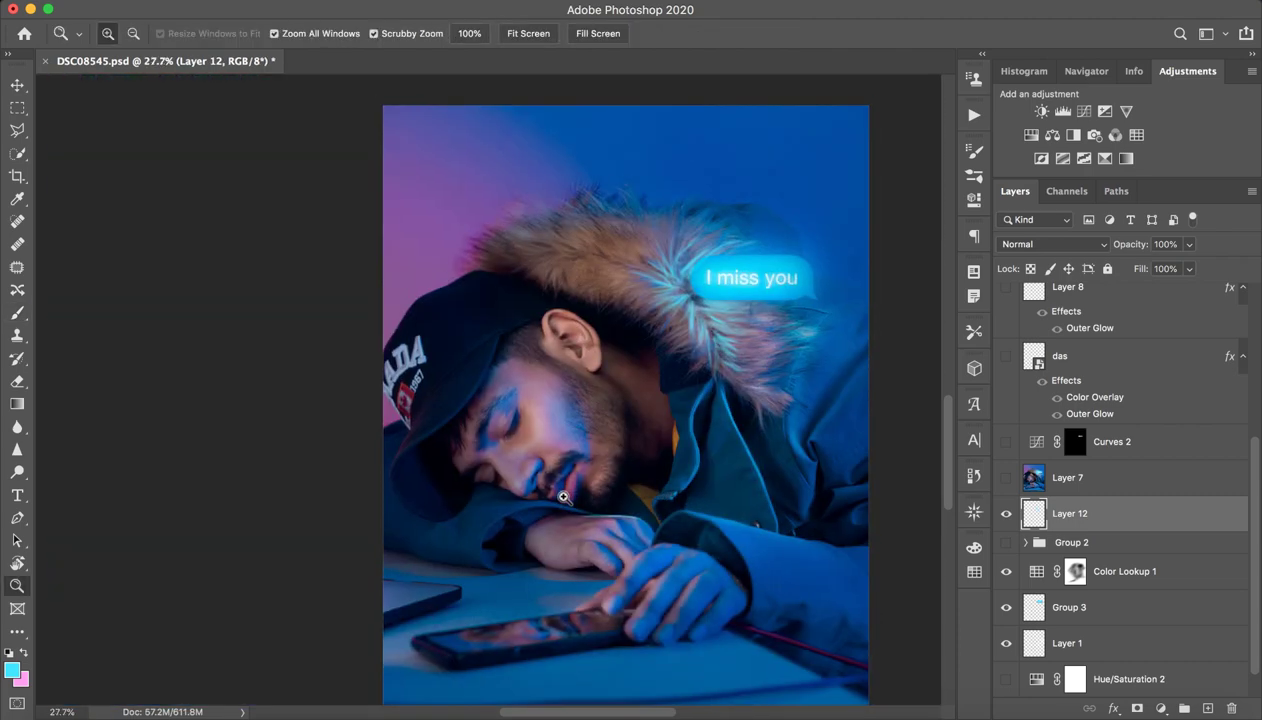
- Compare the fur with and without Layer 12's strokes, then delete Layer 12
left_click(1006, 513)
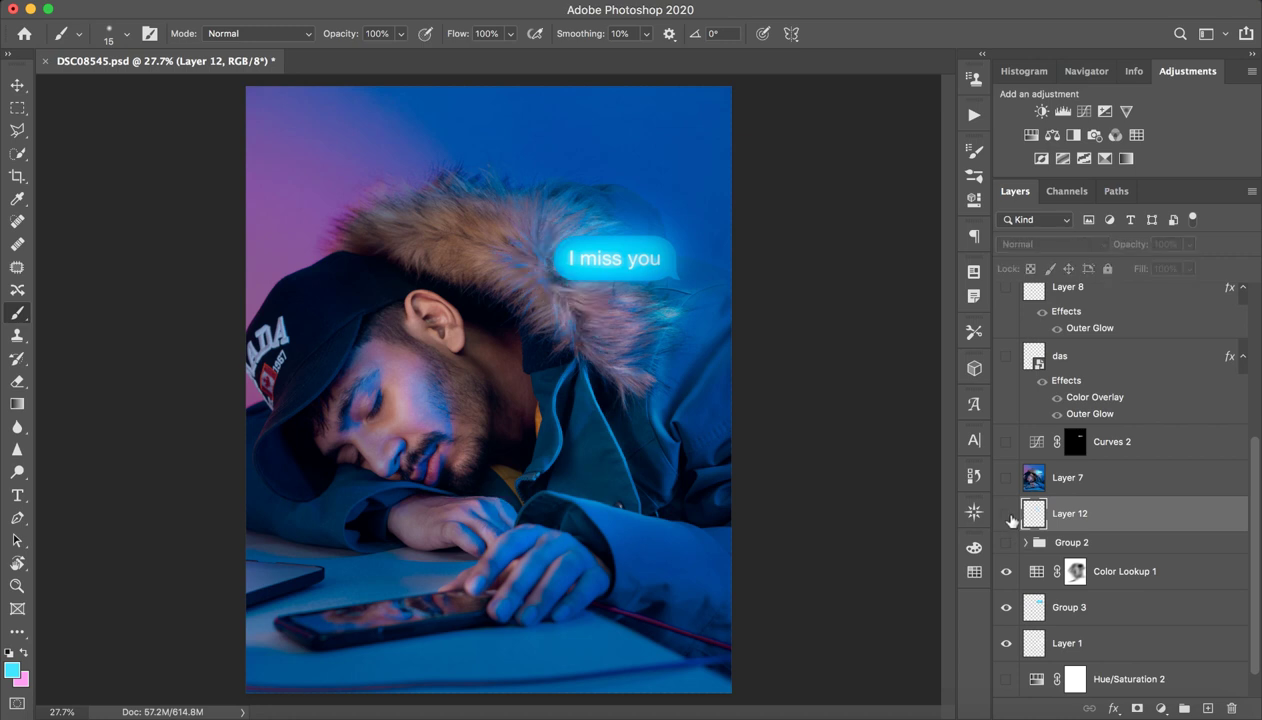
left_click(1006, 513)
left_click(1006, 515)
left_click(1008, 542)
left_click(1007, 541)
left_click(1005, 540)
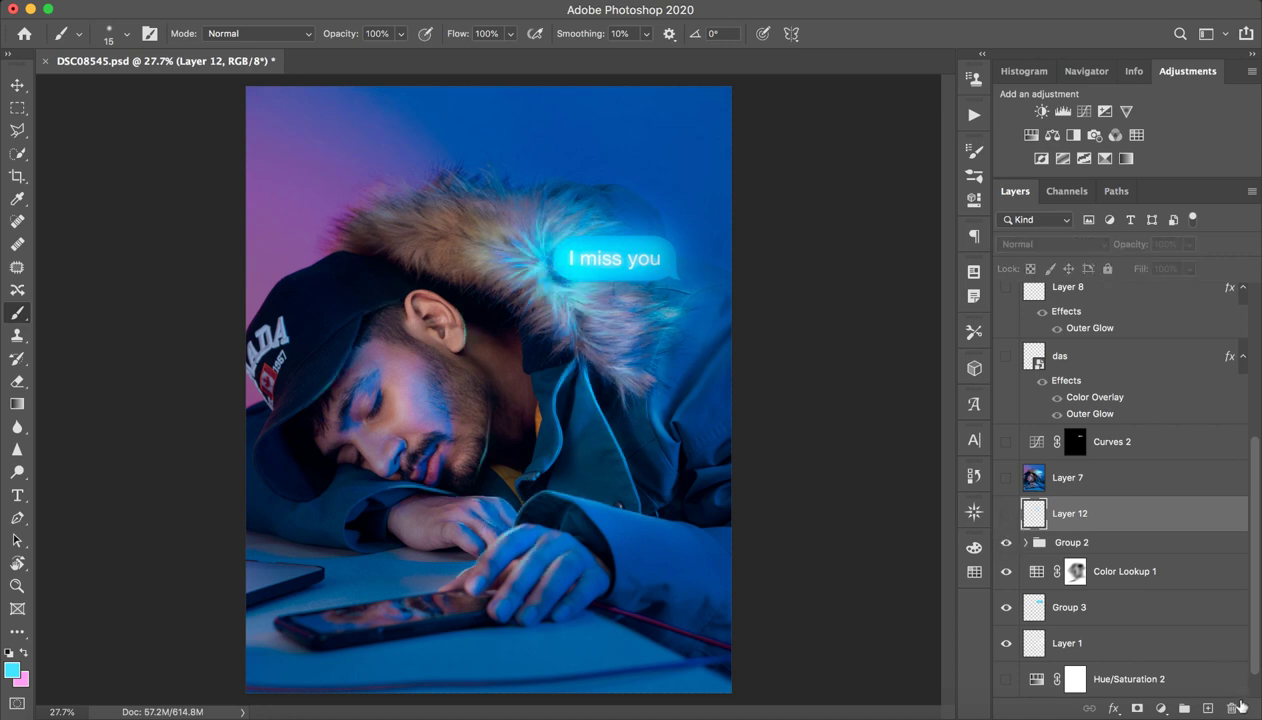
left_click(1231, 707)
- Switch on Layer 7 to brighten the fur and jacket, comparing it on and off
left_click(1006, 478)
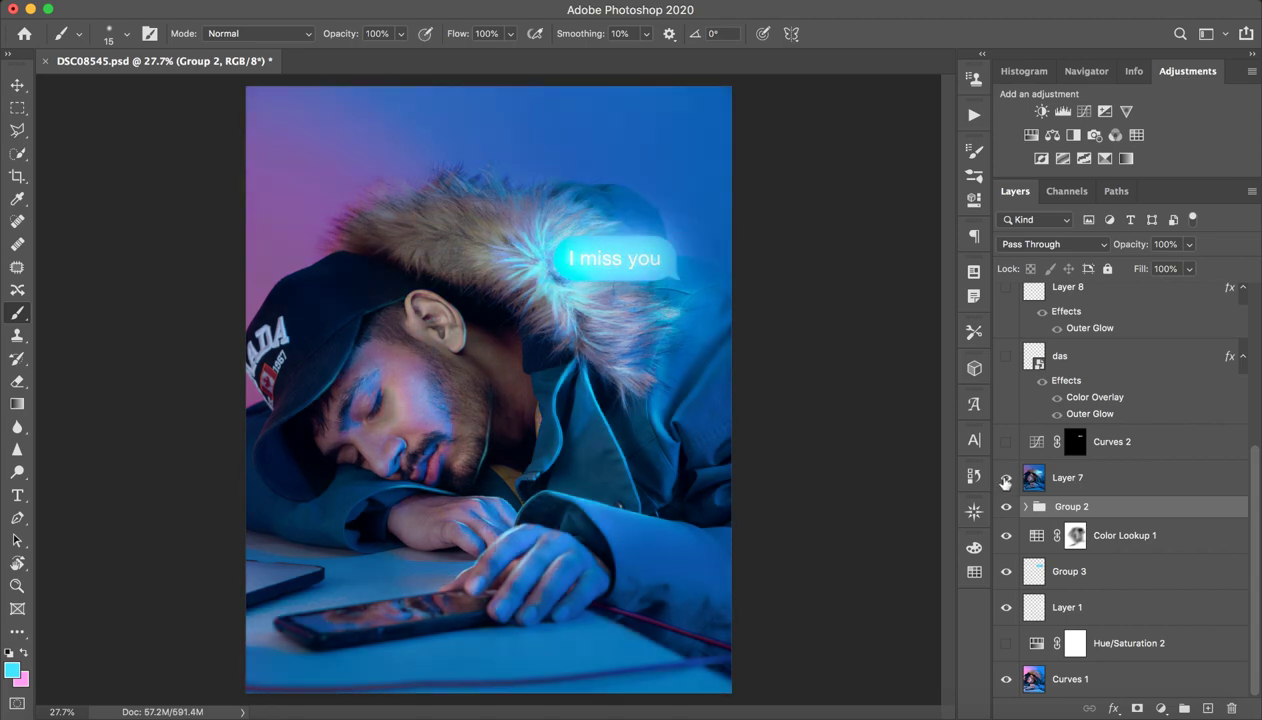
left_click(1007, 479)
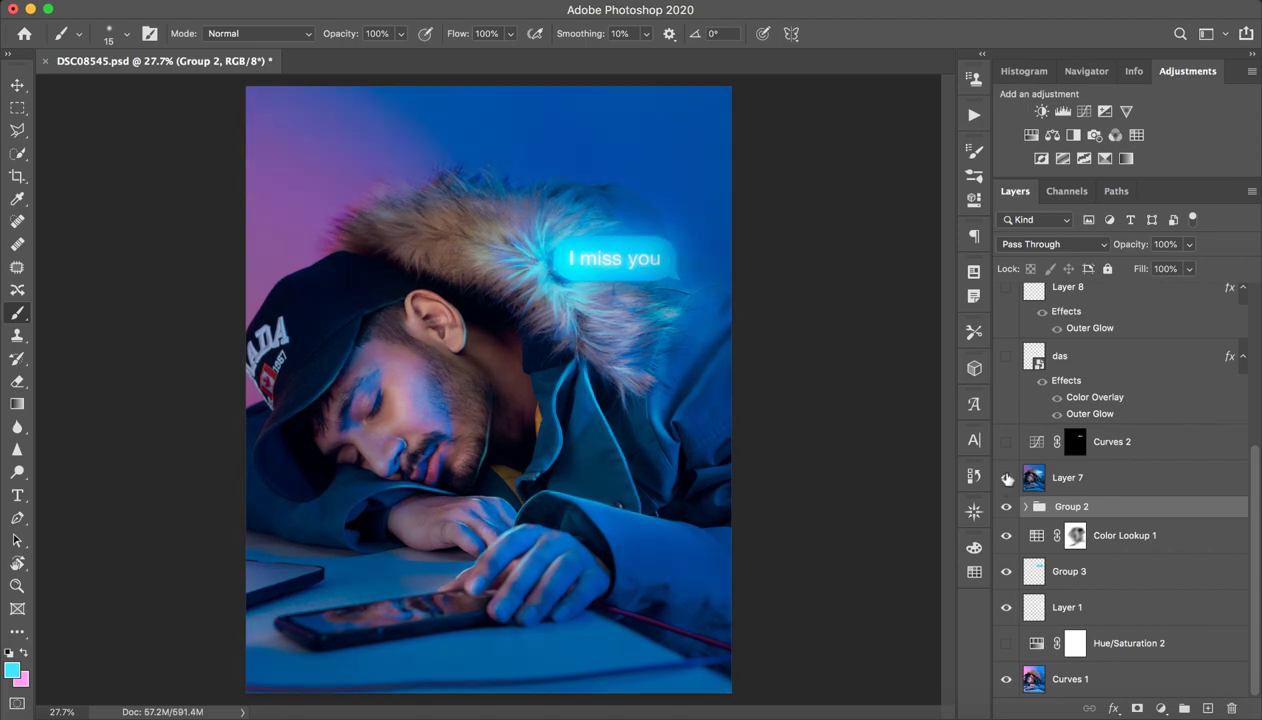
left_click(1007, 479)
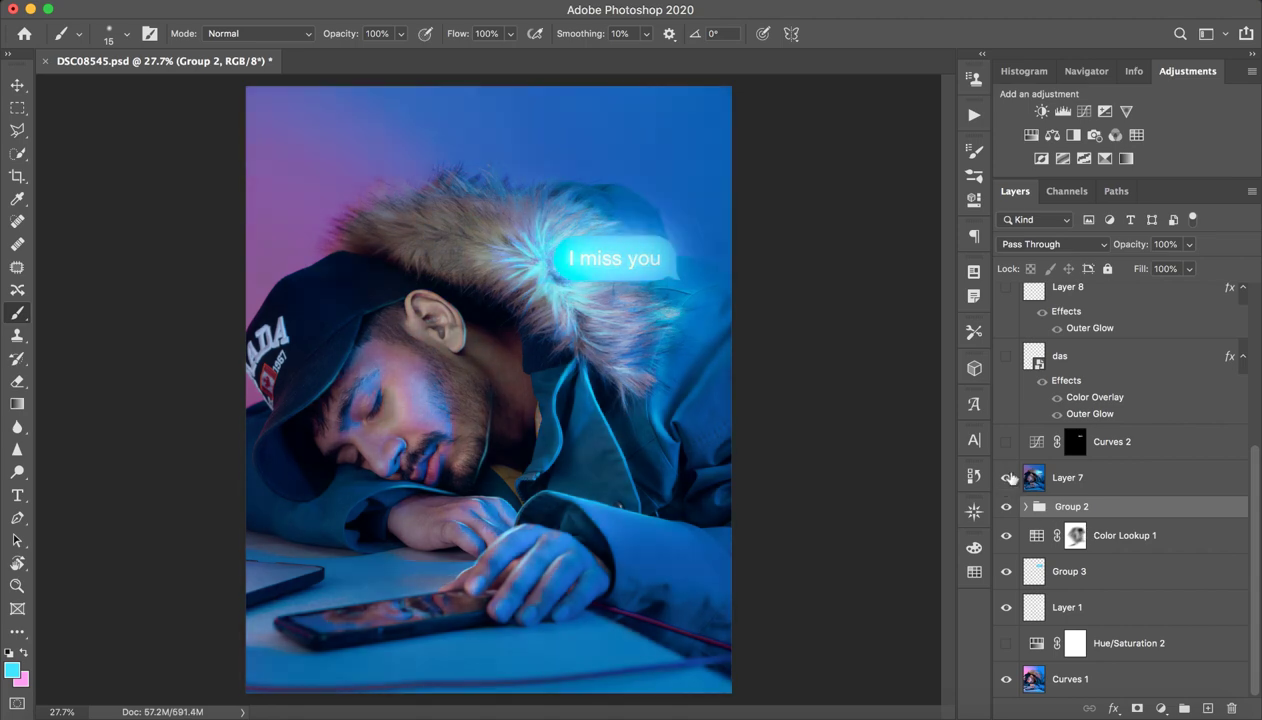
left_click(1090, 477)
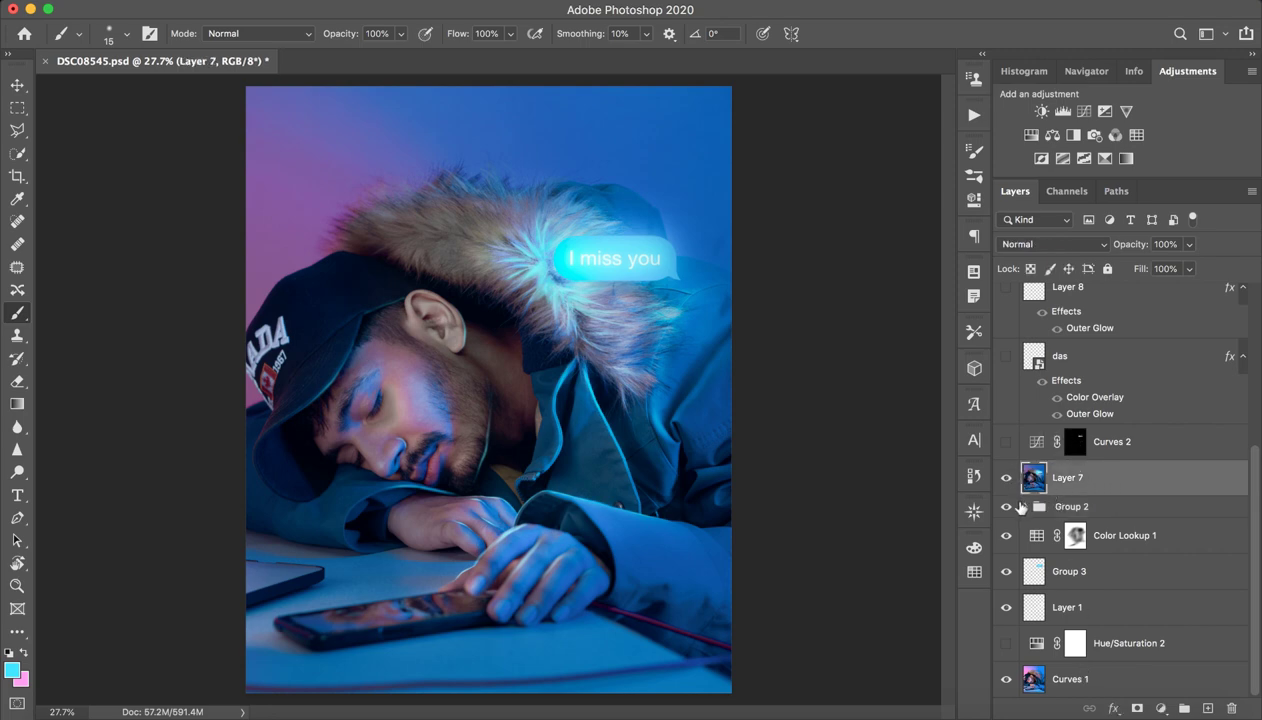
left_click(1005, 478)
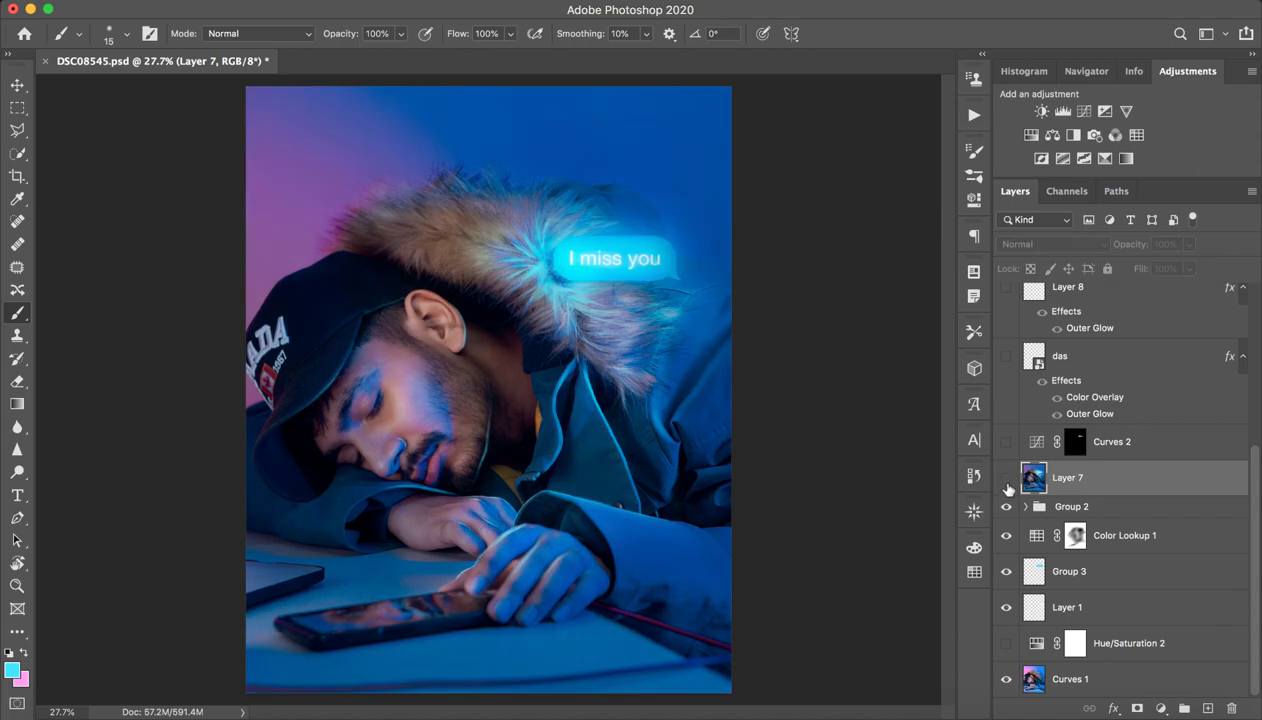
left_click(1005, 480)
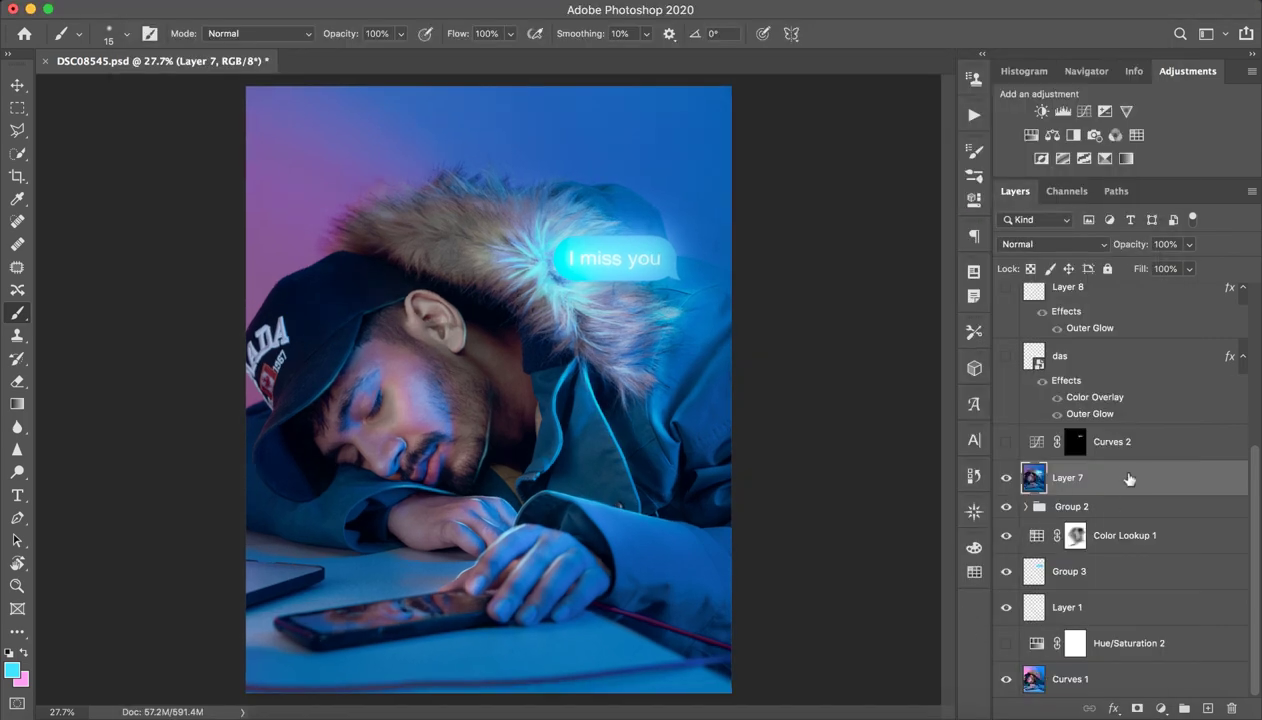
- Select Curves 2 and make it visible, toggling it to compare
left_click(1125, 450)
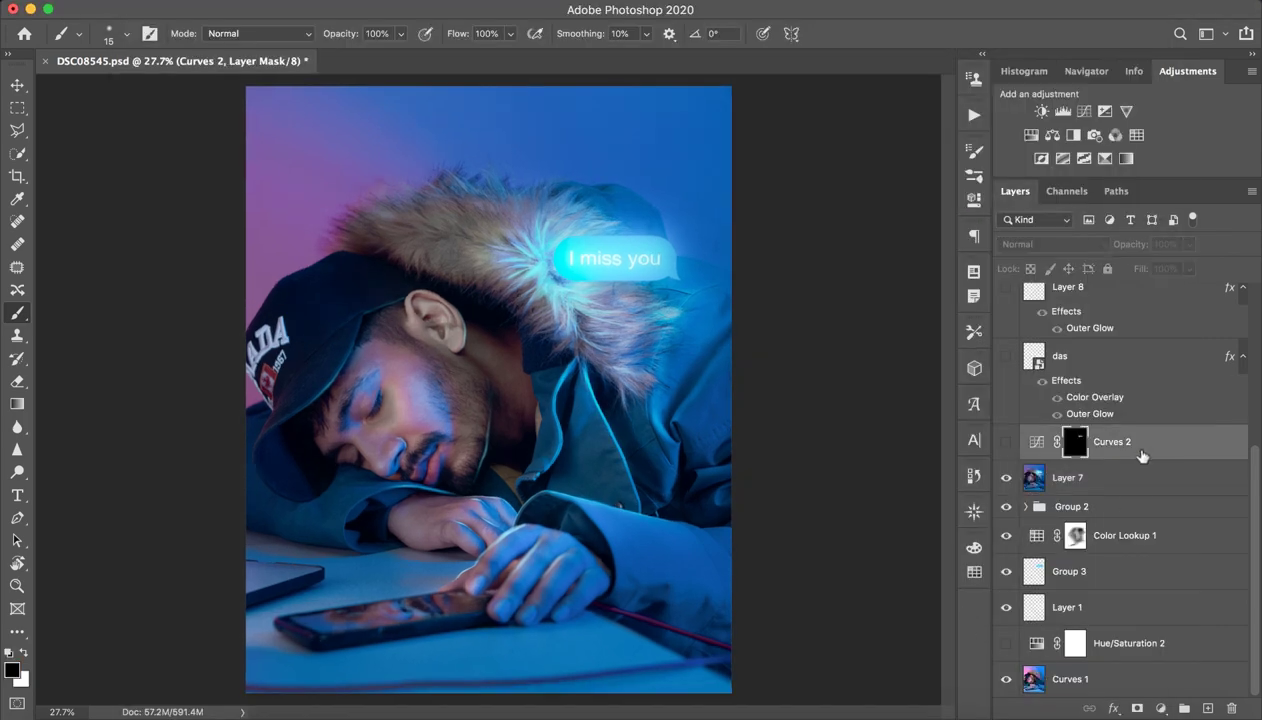
left_click(1006, 441)
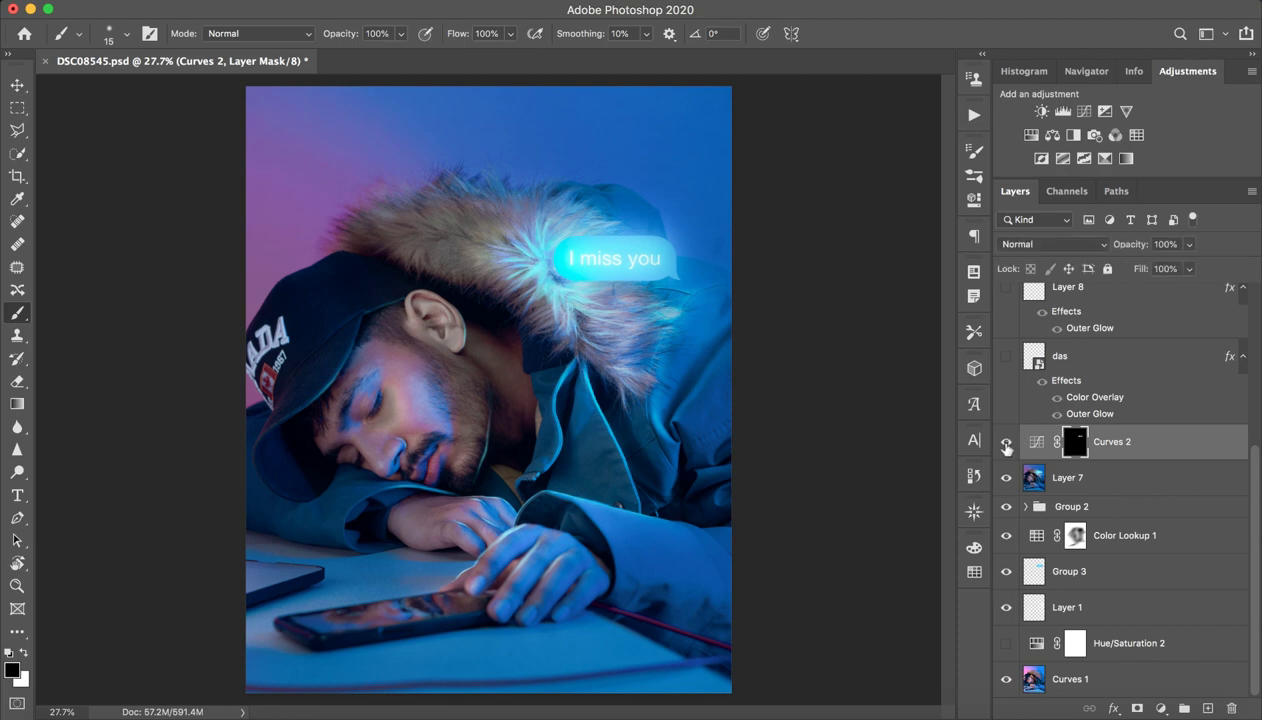
left_click(1006, 441)
left_click(1006, 441)
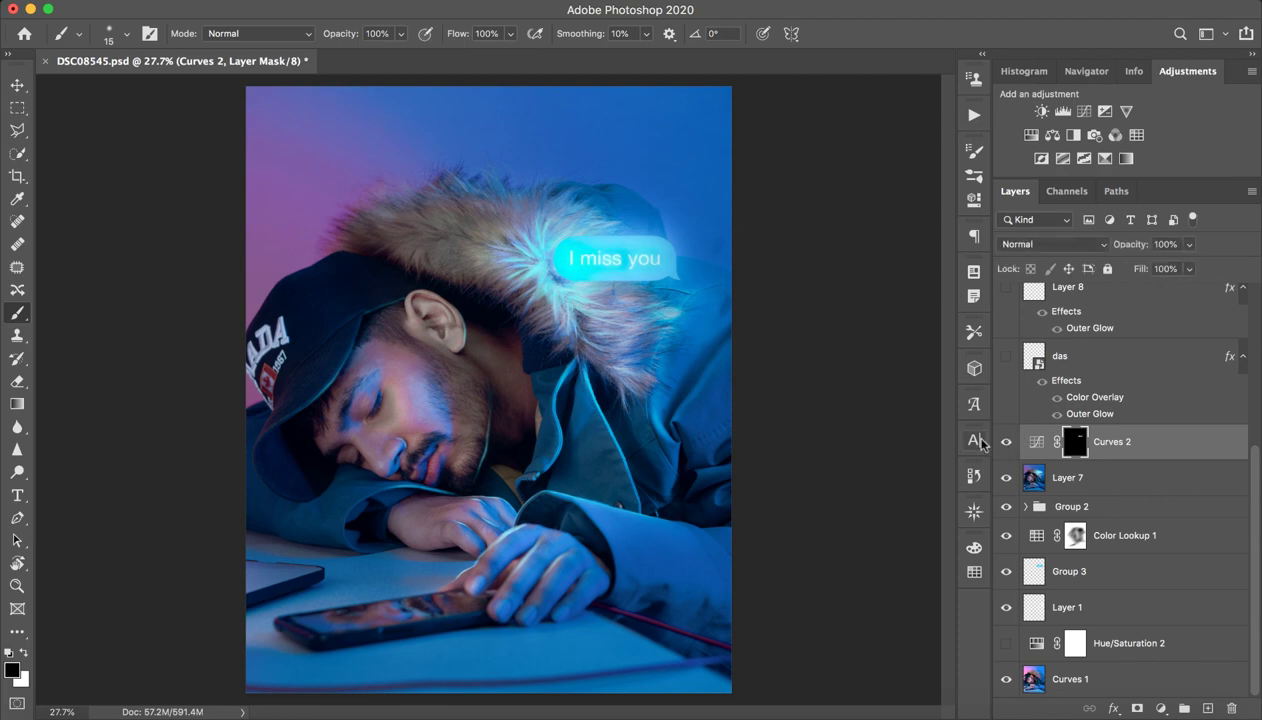
- Compare Curves 2 on the zoomed-in bubble, then show the das name-tag layer
key("z")
left_click_drag(617, 267, 730, 273)
key("b")
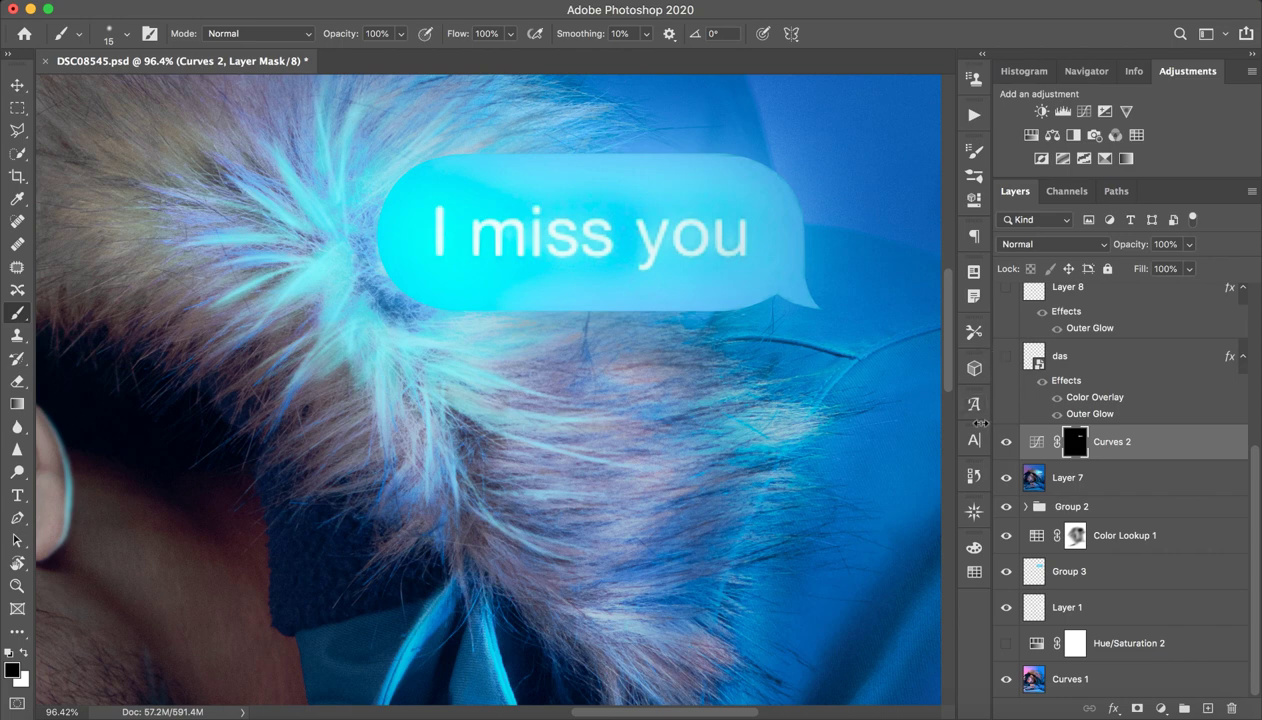
left_click(1006, 442)
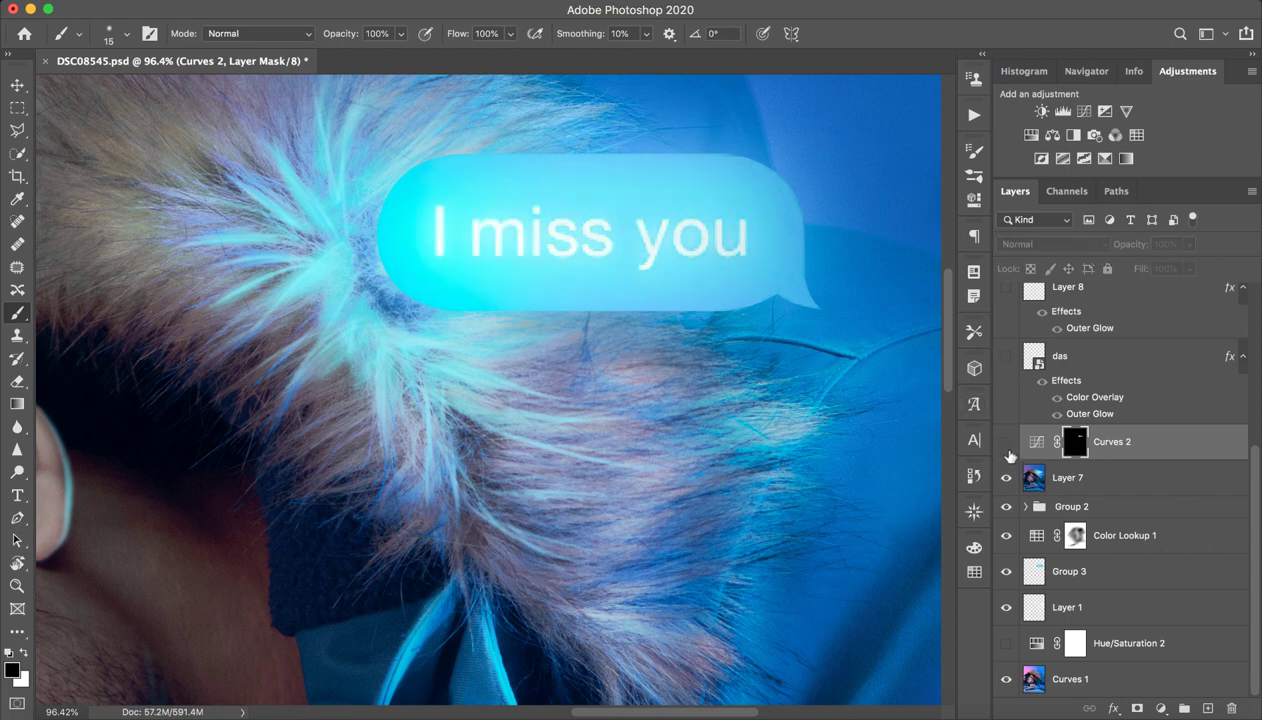
left_click(1006, 442)
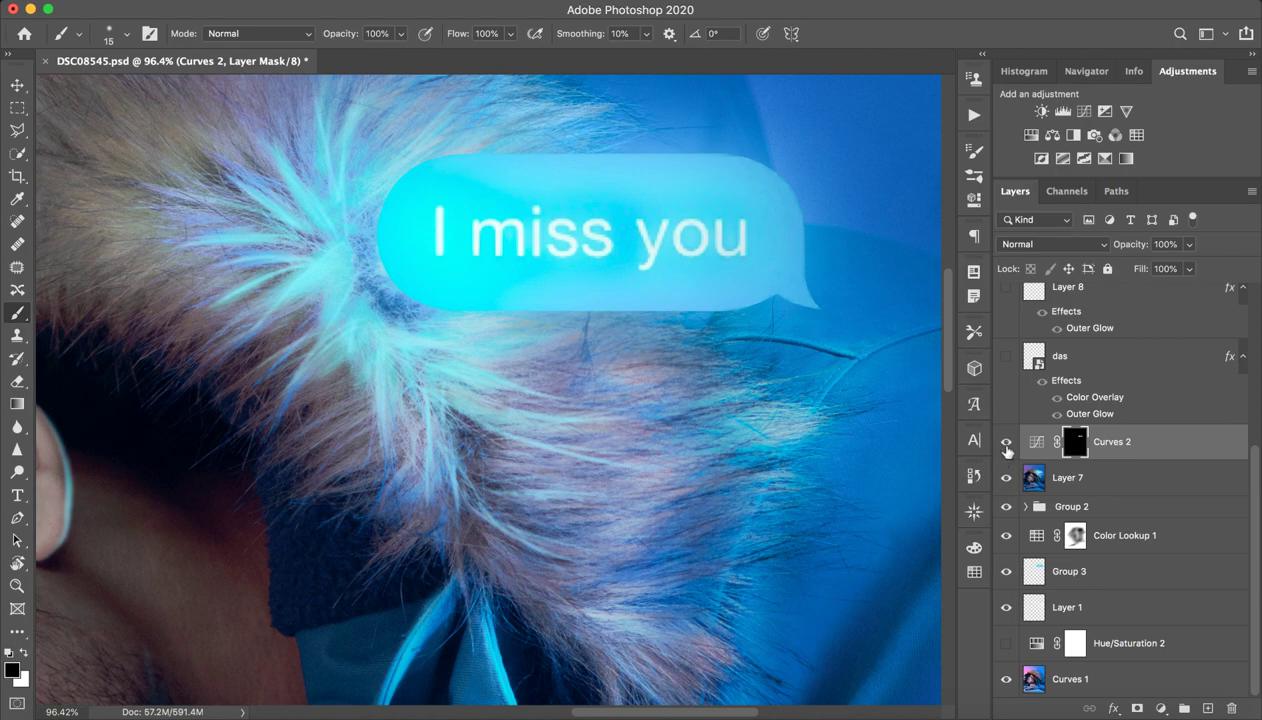
left_click(1006, 357)
mouse_move(837, 412)
left_mouse_down()
mouse_move(772, 302)
mouse_move(715, 316)
mouse_move(721, 186)
left_mouse_up()
- Show Layer 8's glowing cyan frame on the desk, zoom out, and hide the das text
left_click(1105, 300)
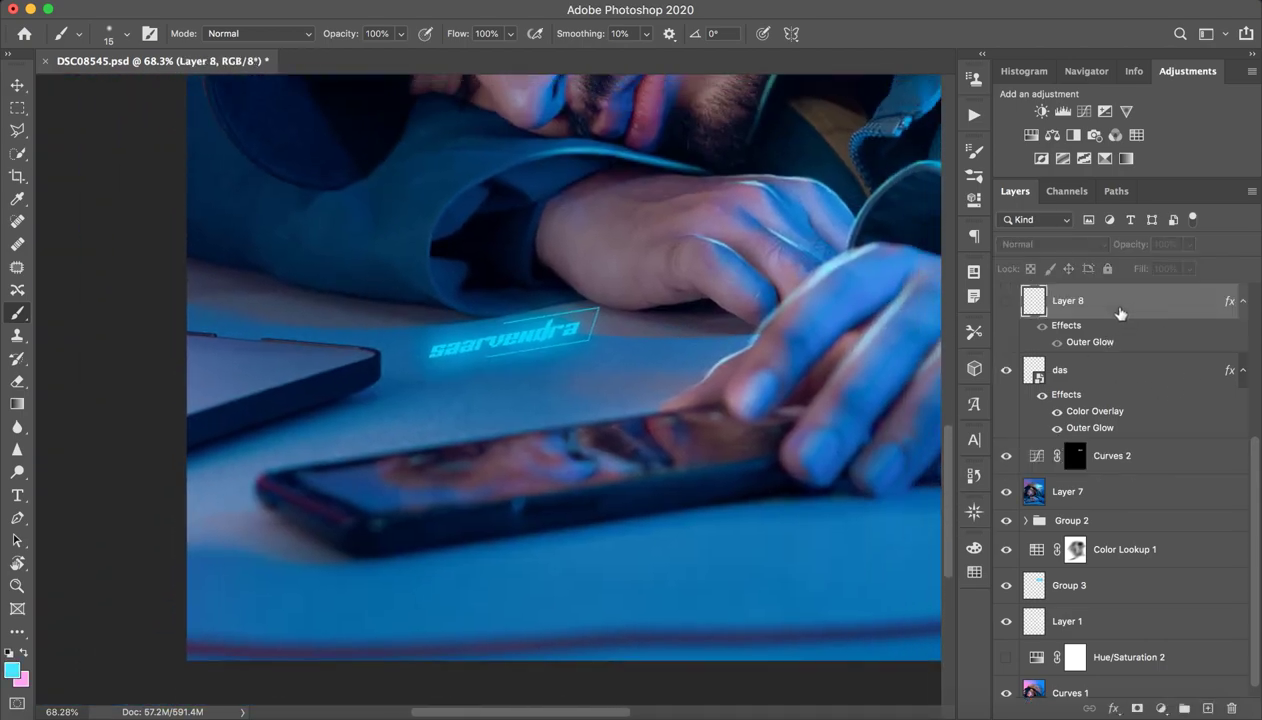
left_click(1006, 300)
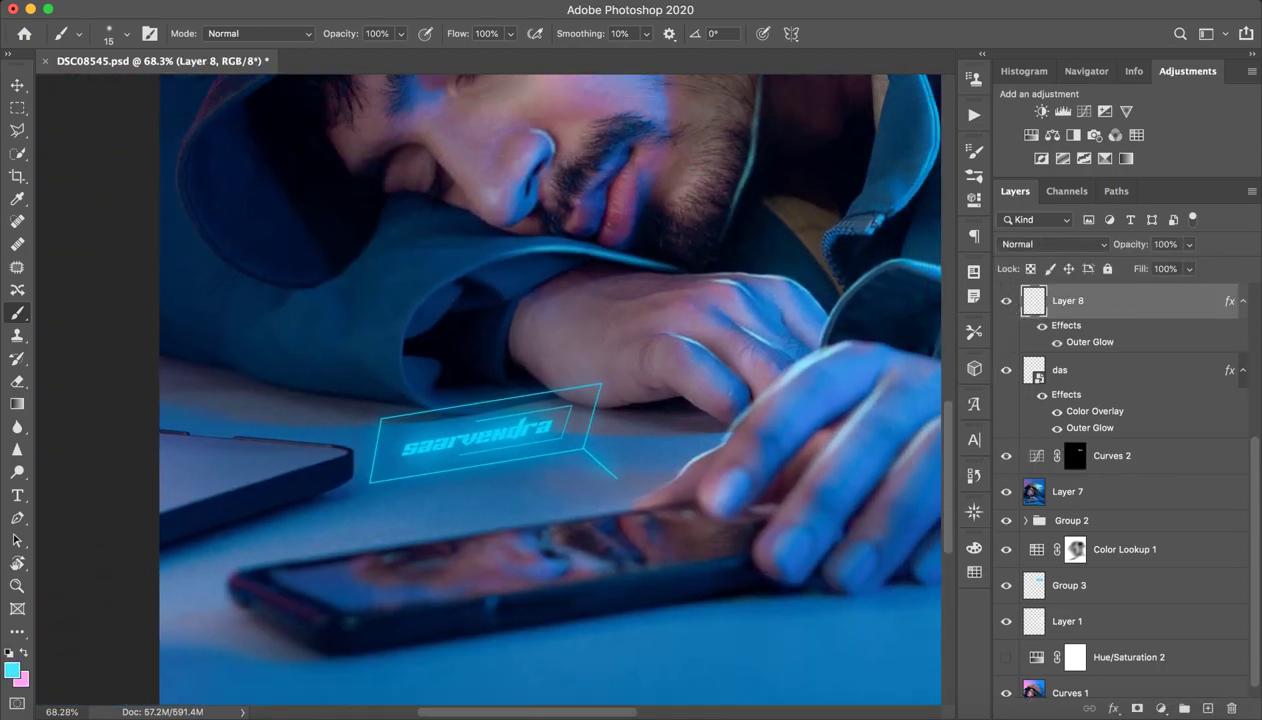
key("z")
left_click_drag(701, 417, 651, 436)
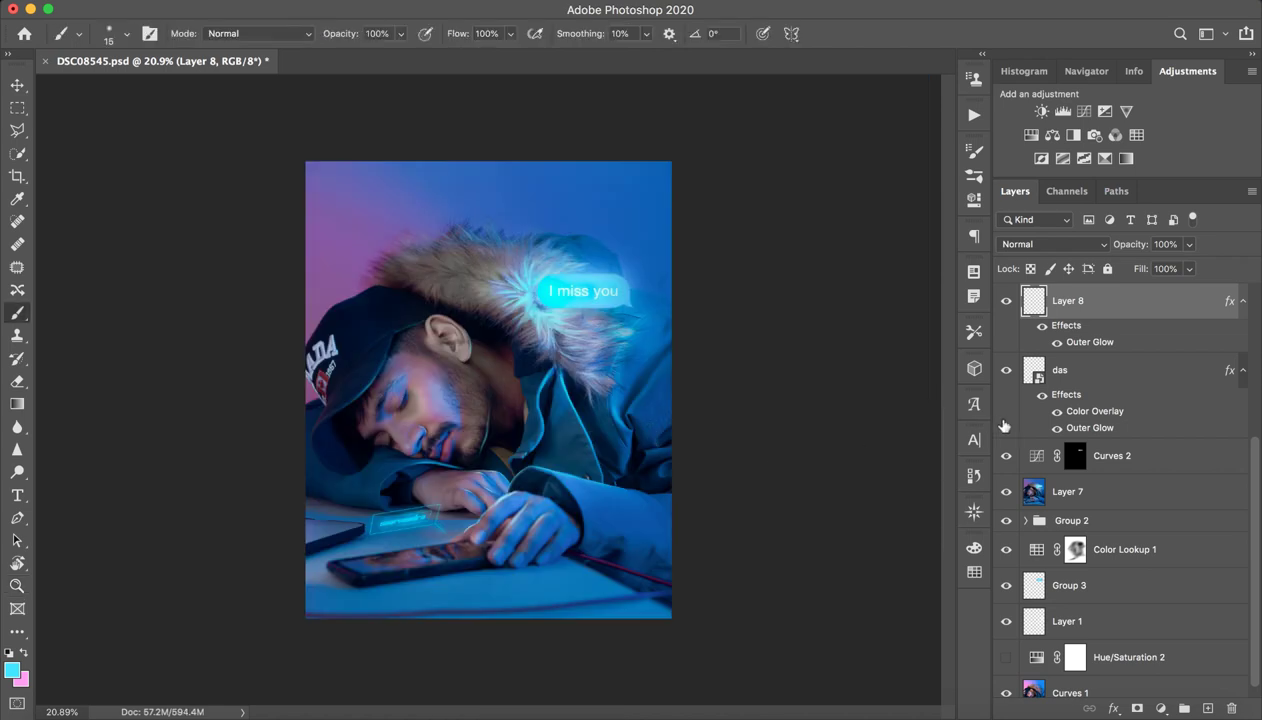
left_click(1006, 370)
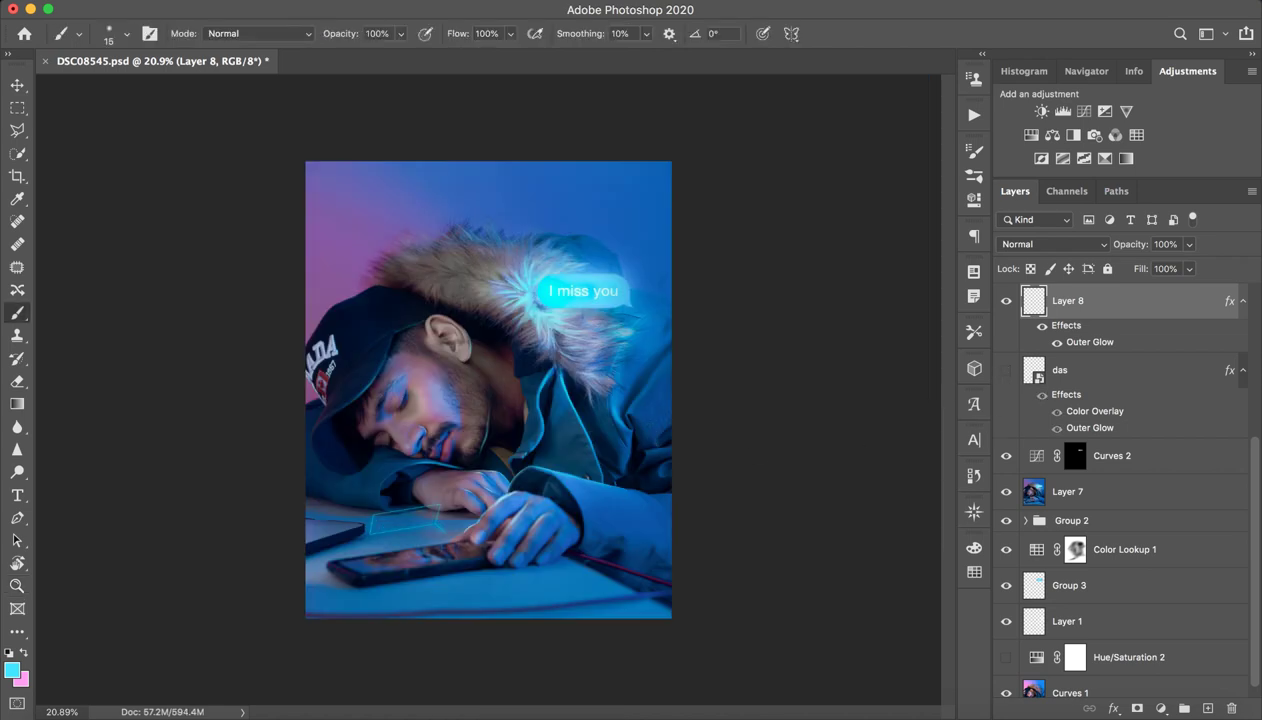
scroll(1190, 405, "up", 5)
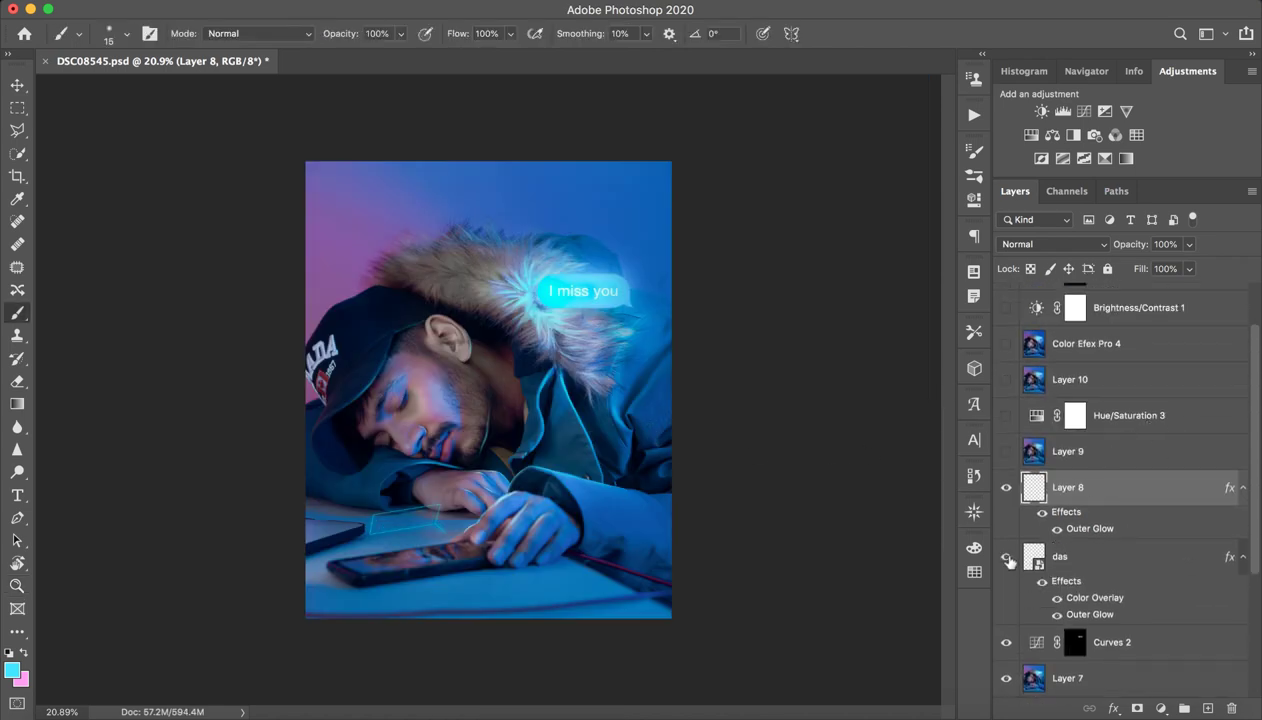
- Show the das text again and switch on Layer 9, Hue/Saturation 3, Layer 10 and Color Efex Pro 4
left_click(1006, 573)
scroll(1117, 482, "up", 1)
left_click(1102, 456)
left_click(1102, 510)
left_click(1006, 516)
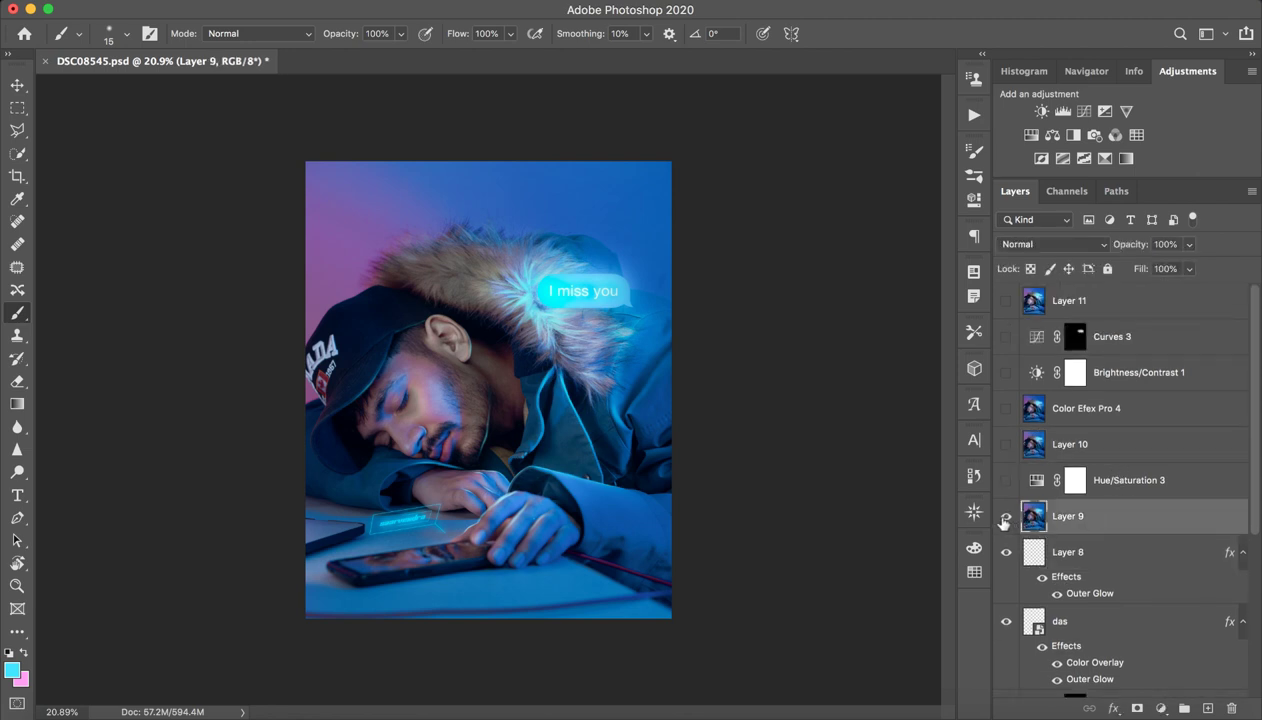
left_click(1115, 480)
left_click(1006, 480)
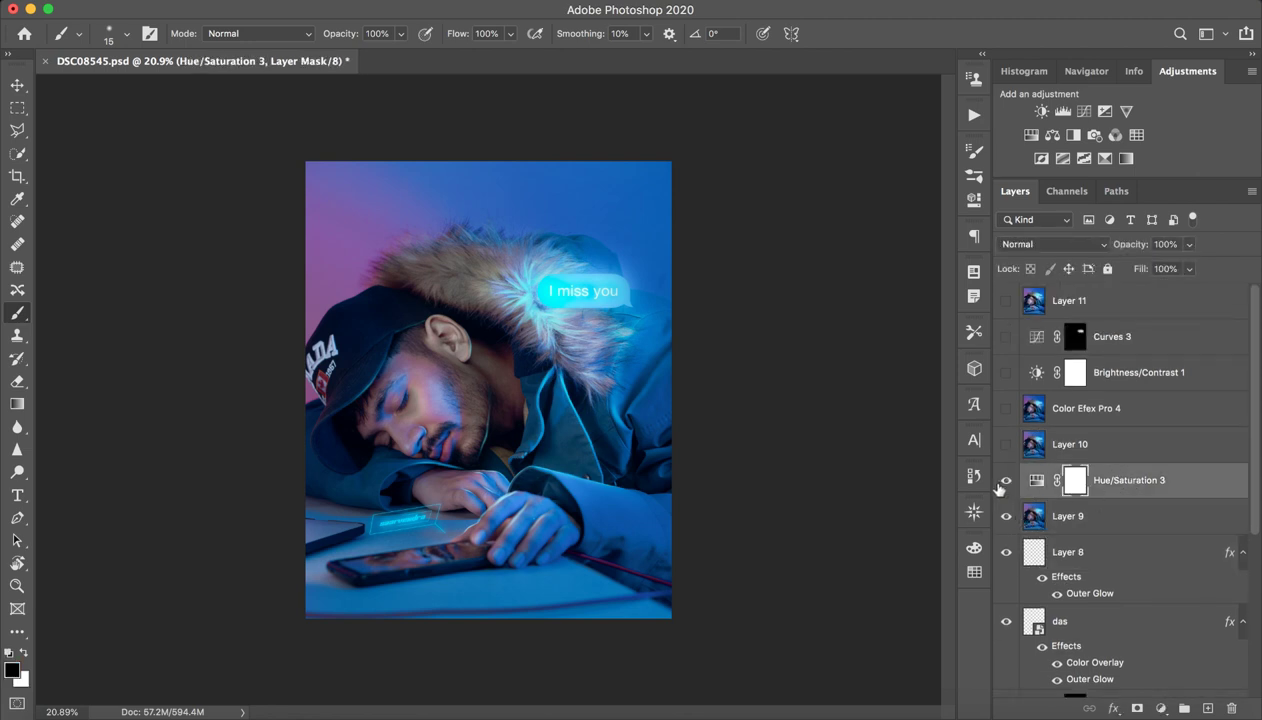
left_click_drag(1006, 446, 1006, 410)
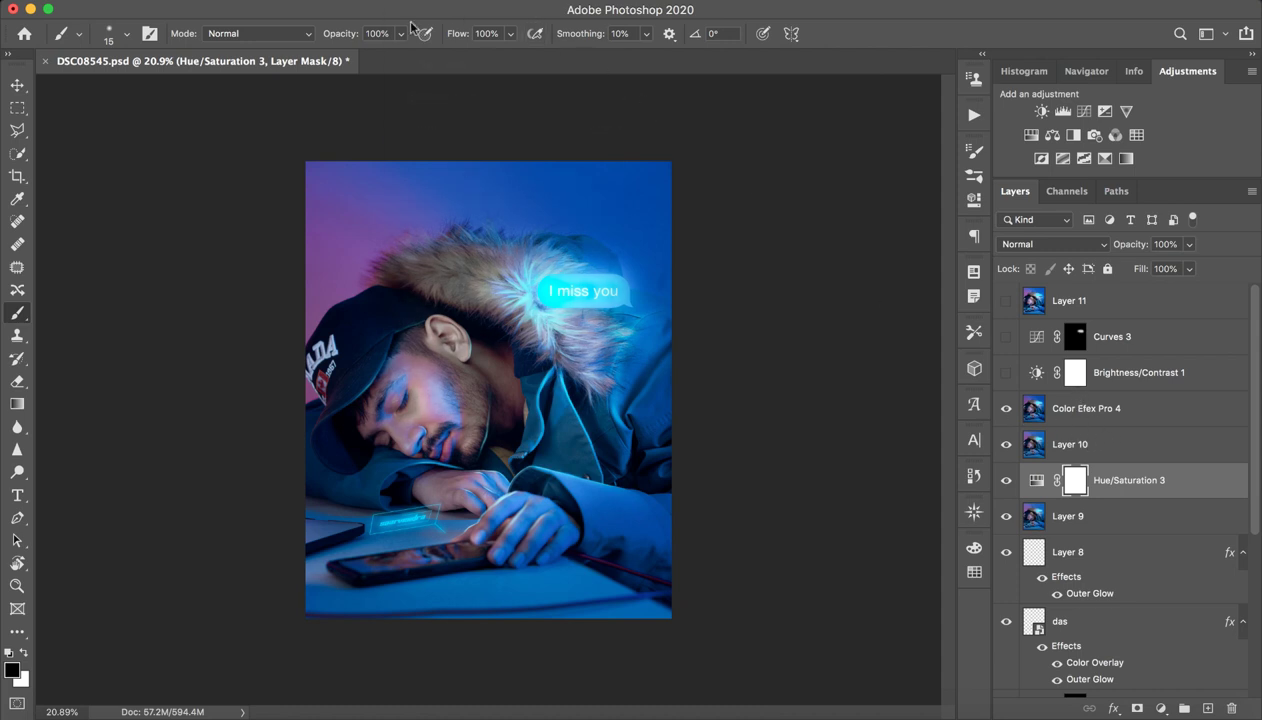
- Turn on Brightness/Contrast 1 and review its settings (brightness 47, contrast 9)
left_click(407, 5)
left_click(1132, 418)
left_click(1125, 375)
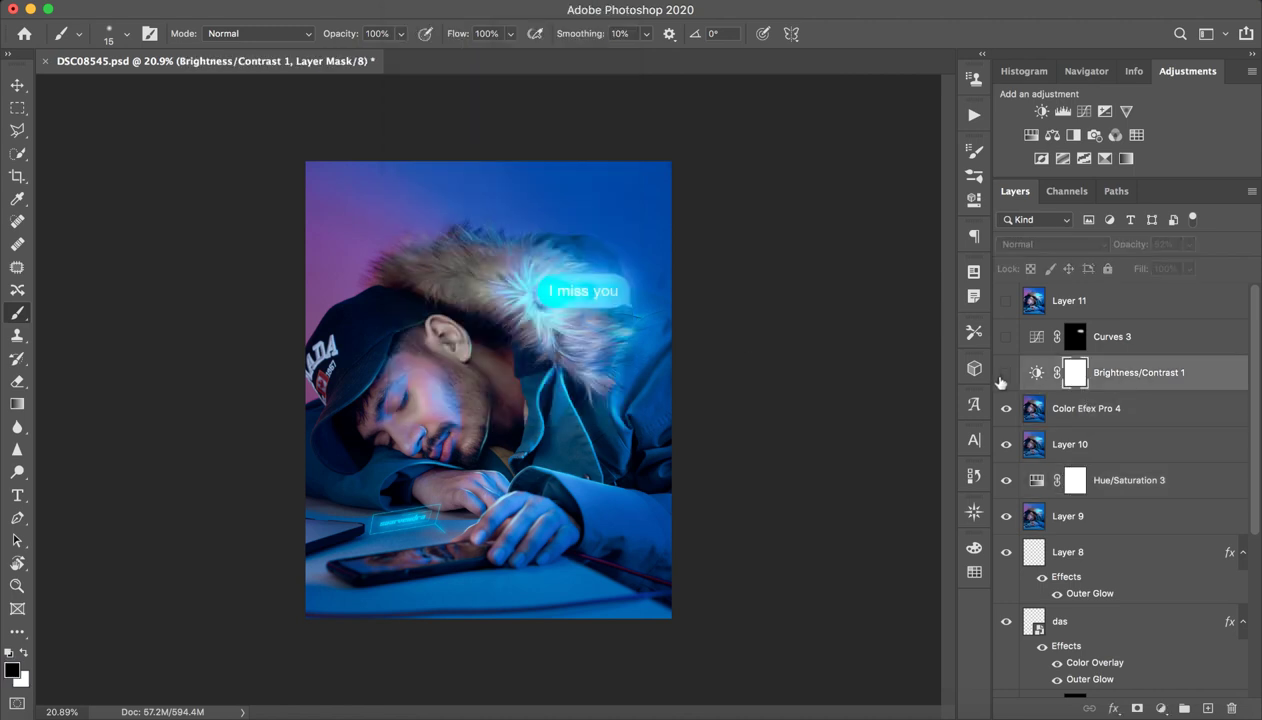
left_click(1006, 373)
left_click(1006, 373)
left_click(1006, 373)
double_click(1036, 372)
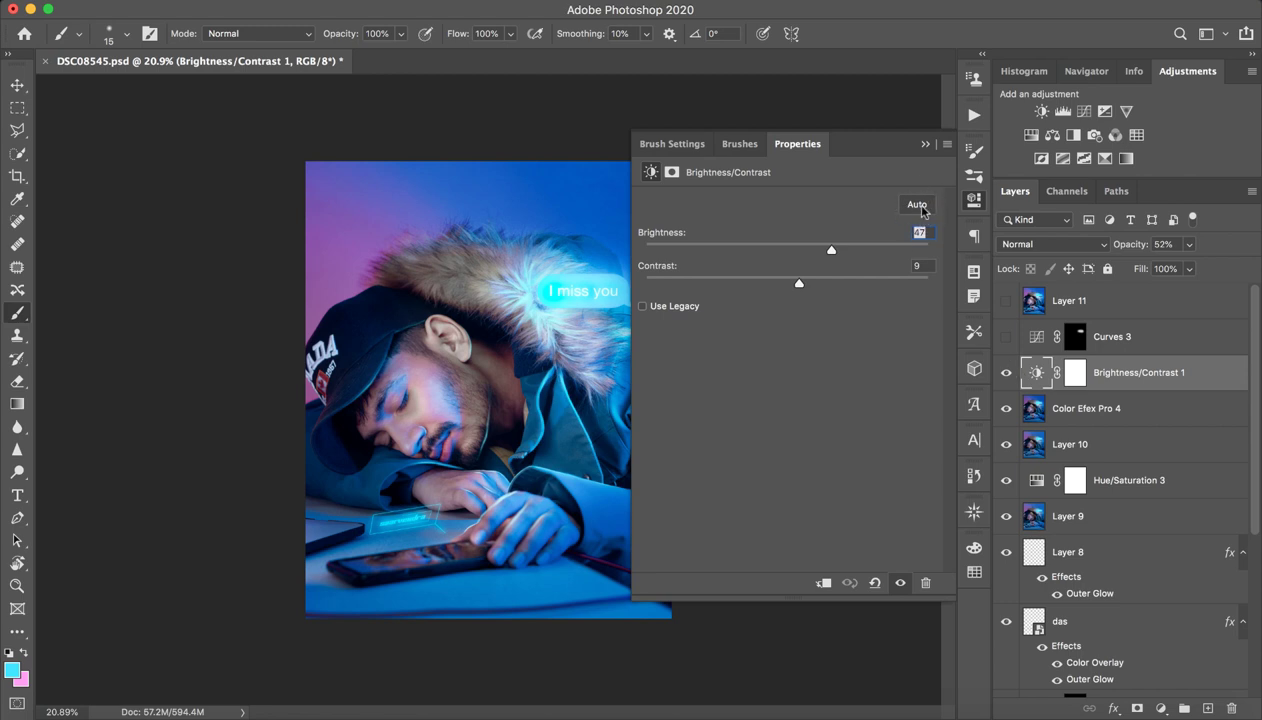
left_click(925, 144)
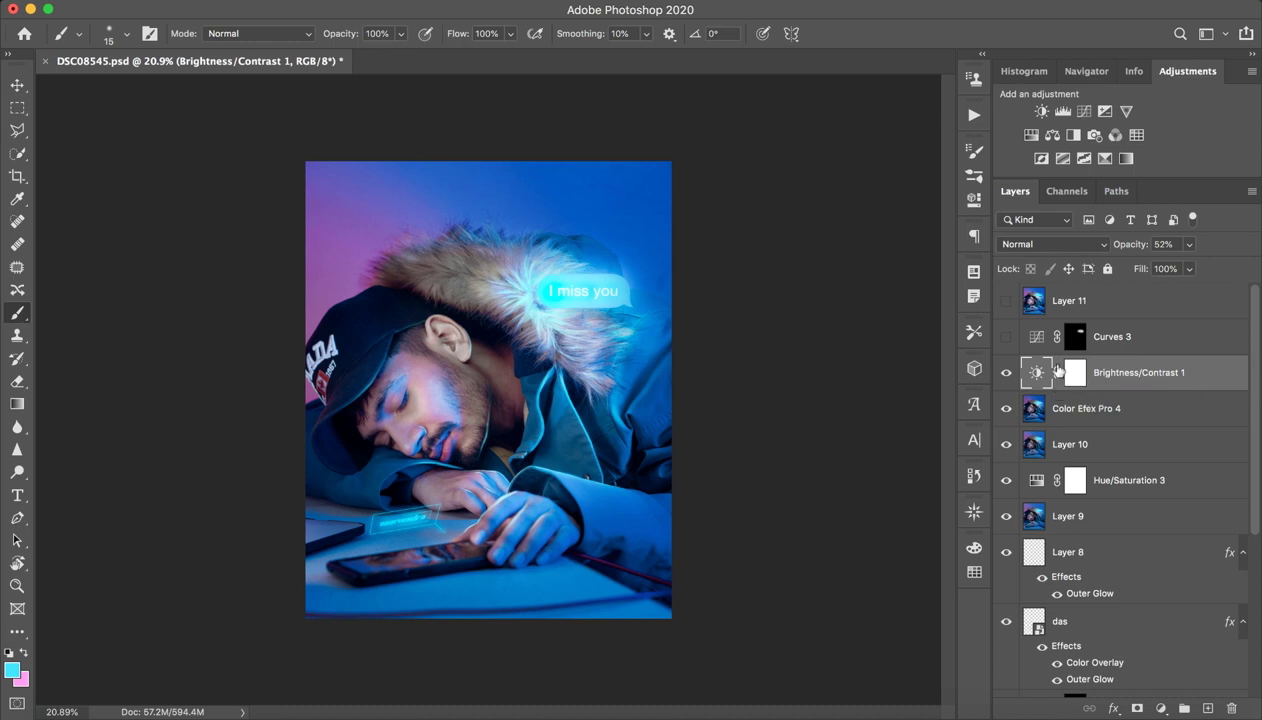
- Switch on Curves 3, comparing it on and off, and review its curve settings
left_click(1074, 337)
left_click(1036, 337)
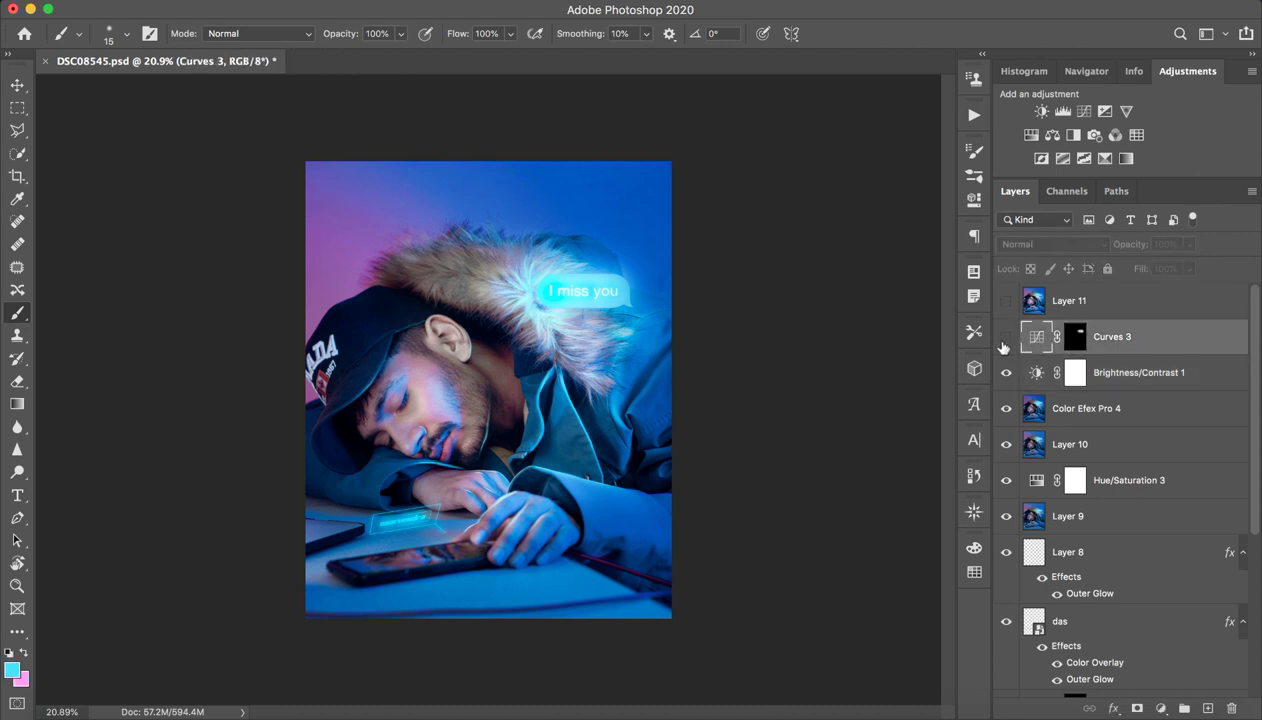
left_click(1005, 338)
left_click(1005, 338)
left_click(1005, 338)
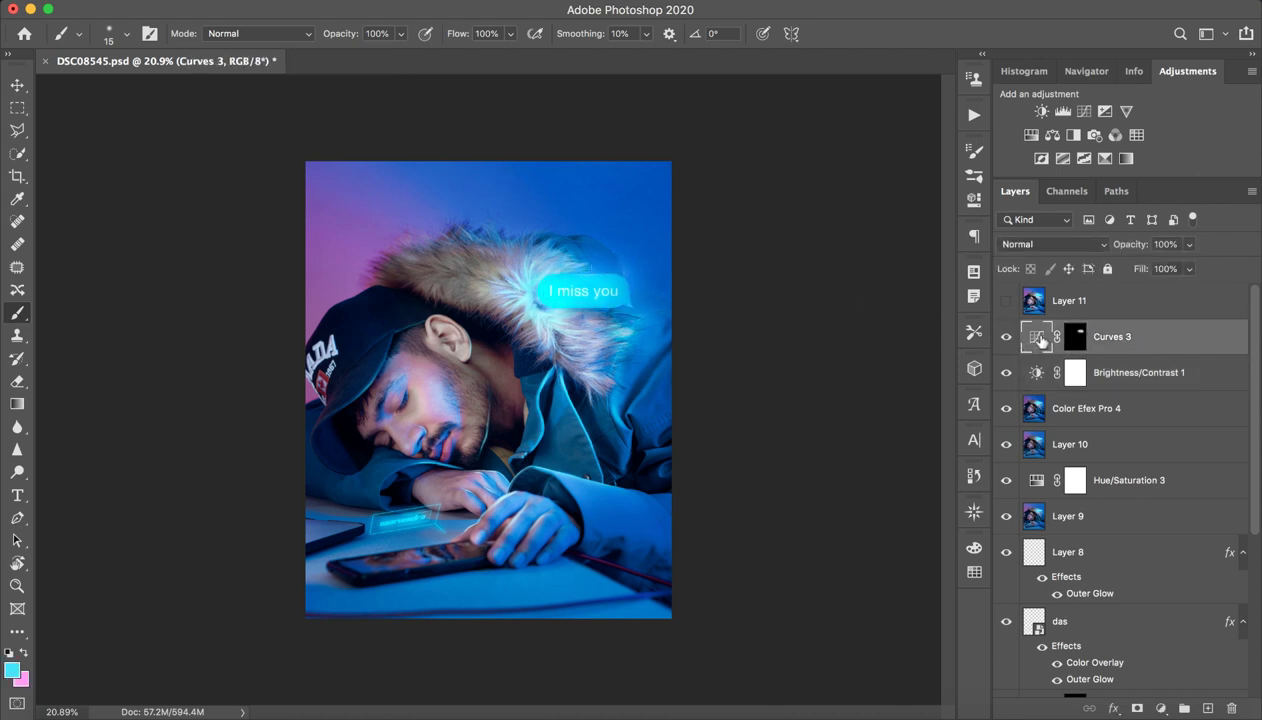
double_click(1036, 337)
left_click(922, 144)
- Zoom in on the bubble and compare Curves 3 with and without its mask
left_click_drag(632, 314, 699, 259)
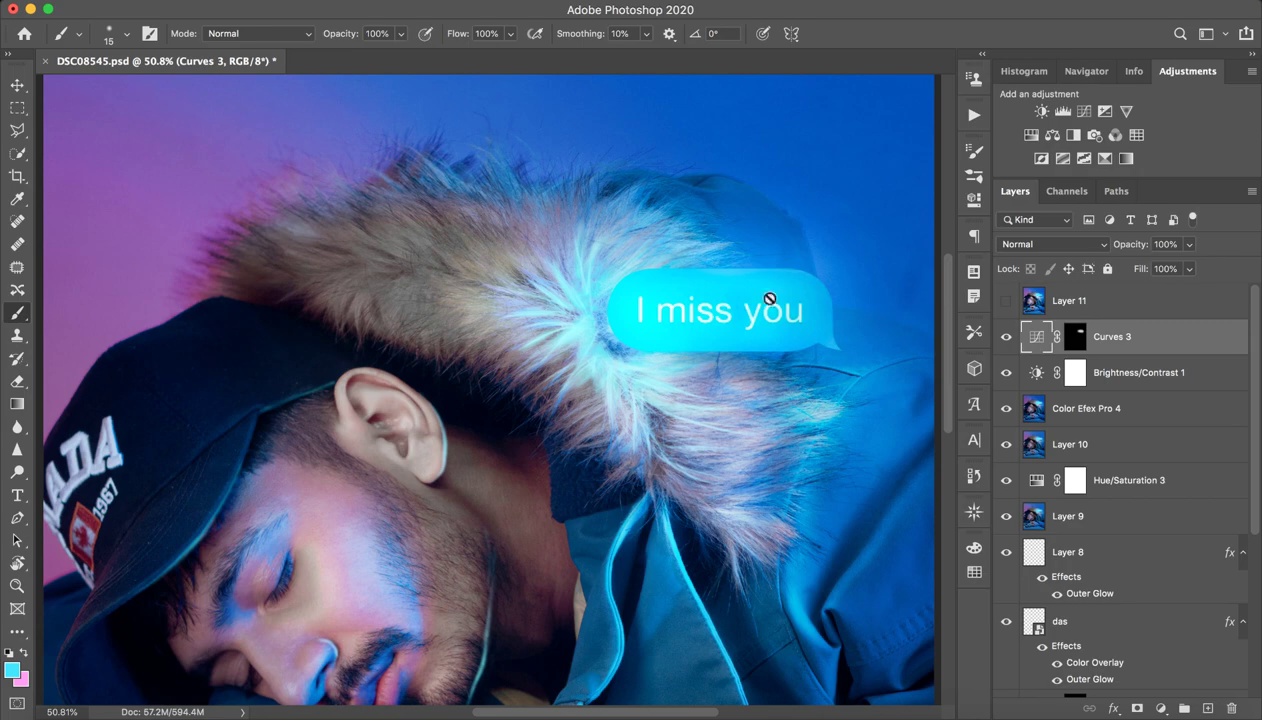
left_click(1006, 338)
left_click(1006, 338)
left_click(1006, 338)
left_click(1074, 338)
left_click(1074, 338, "shift")
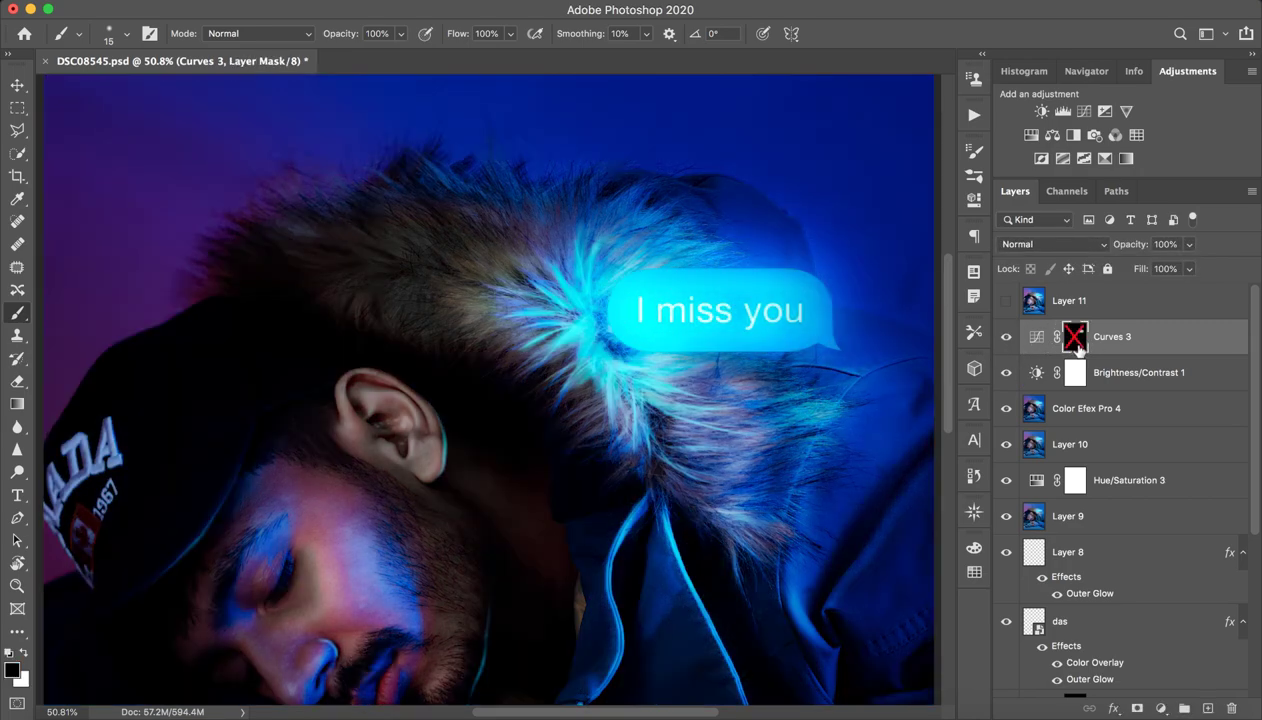
left_click(1074, 338, "shift")
left_click(1076, 340, "shift")
left_click(1076, 340, "shift")
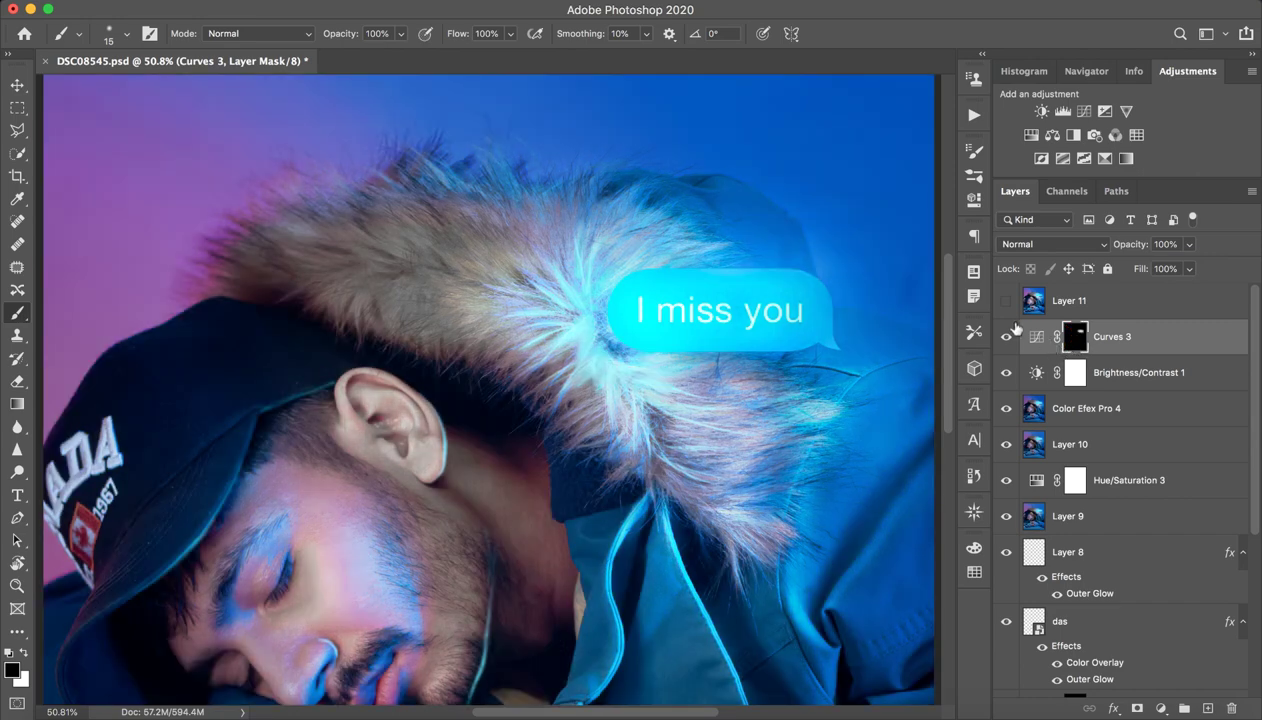
- Zoom out to the whole composite, then choose a command from the menu bar
key("z")
mouse_move(732, 402)
left_mouse_down()
mouse_move(604, 459)
mouse_move(697, 398)
left_mouse_up()
key("b")
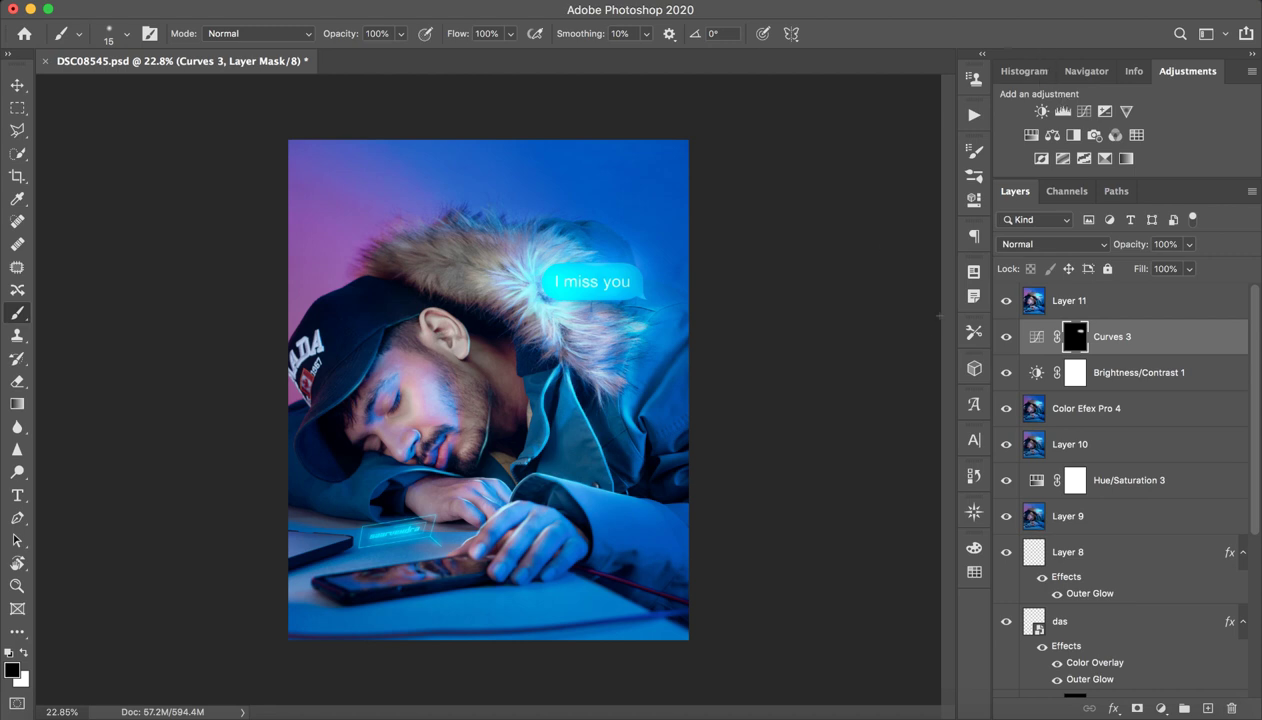
left_click(880, 5)
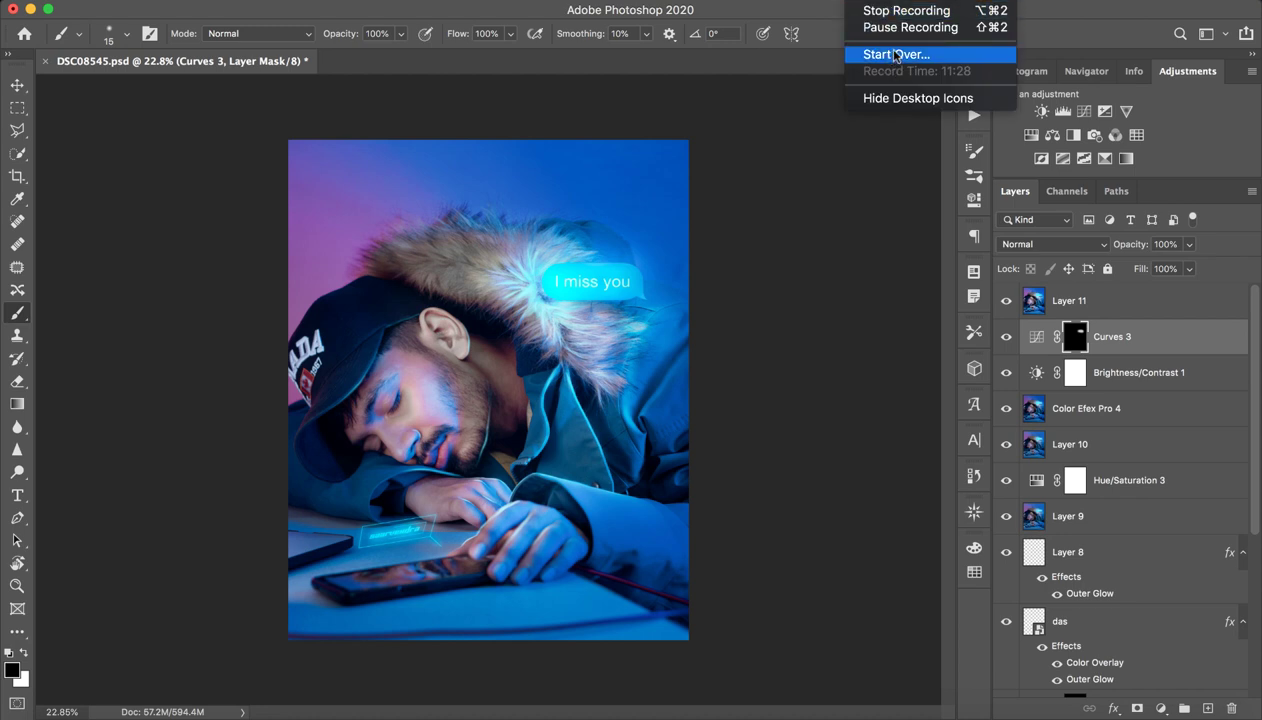
left_click(895, 56)
left_click(755, 255)
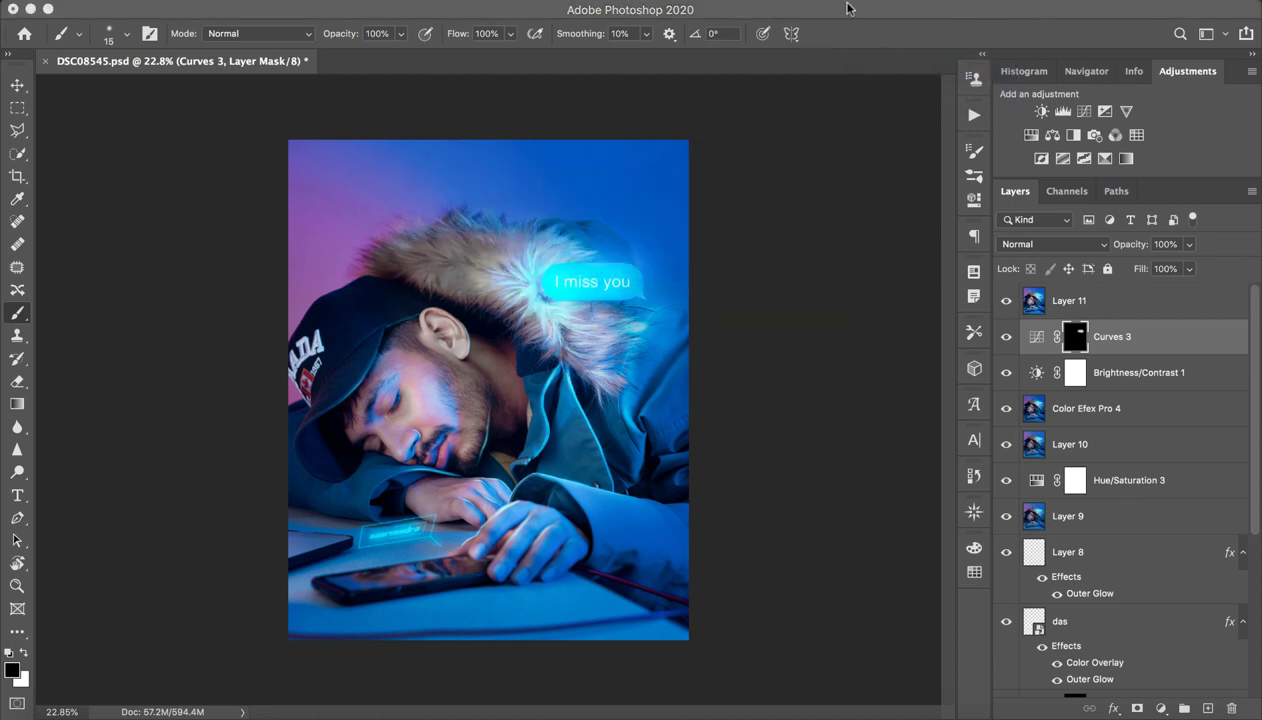